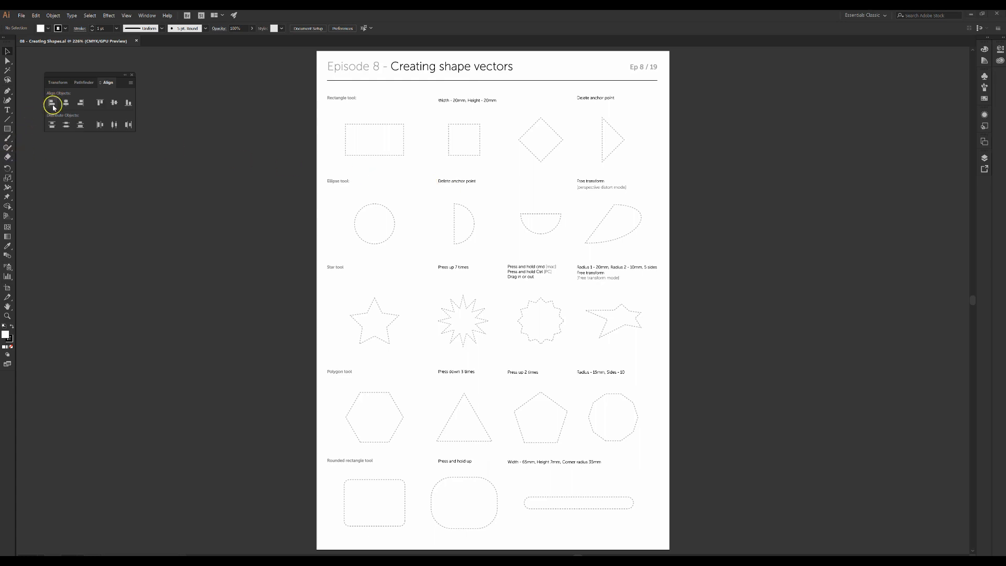
Step: Move the floating Align panel clear of the artboard and trace the first dashed rectangle with a rectangle about 34.6 by 18.6 mm
drag(121, 78, 924, 75)
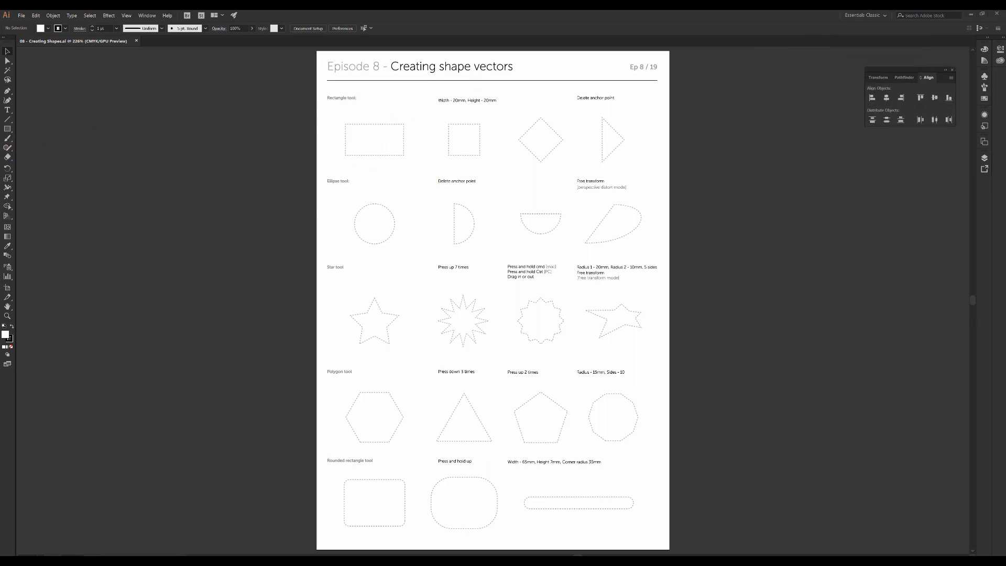
click(11, 129)
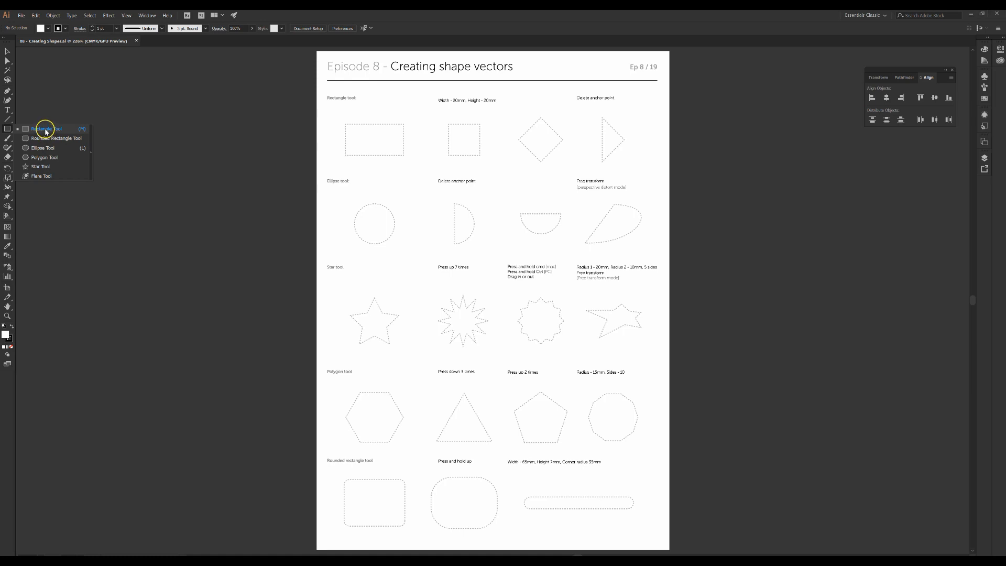
drag(8, 132, 35, 129)
click(4, 130)
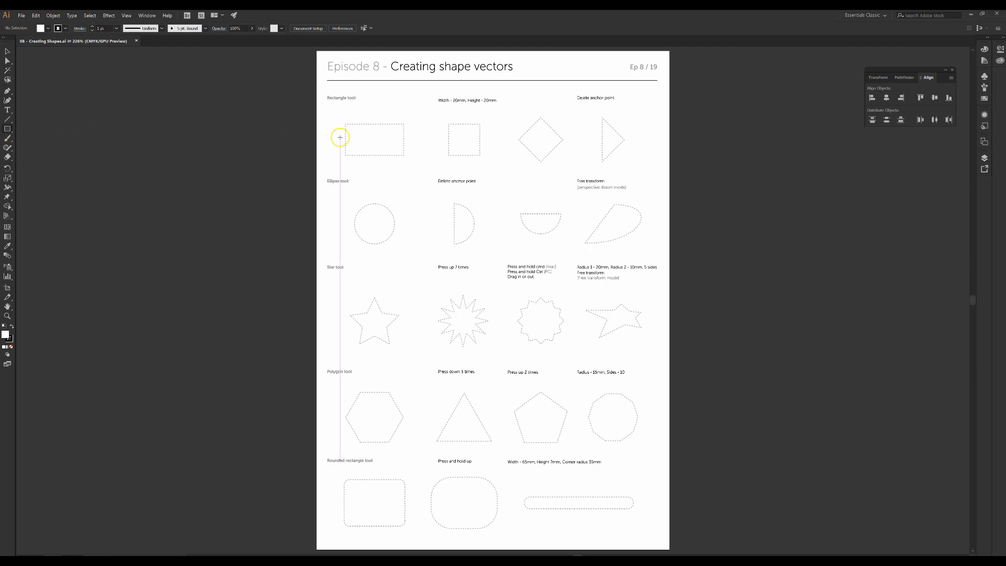
key(ctrl+plus)
key(ctrl+plus)
key(ctrl+plus)
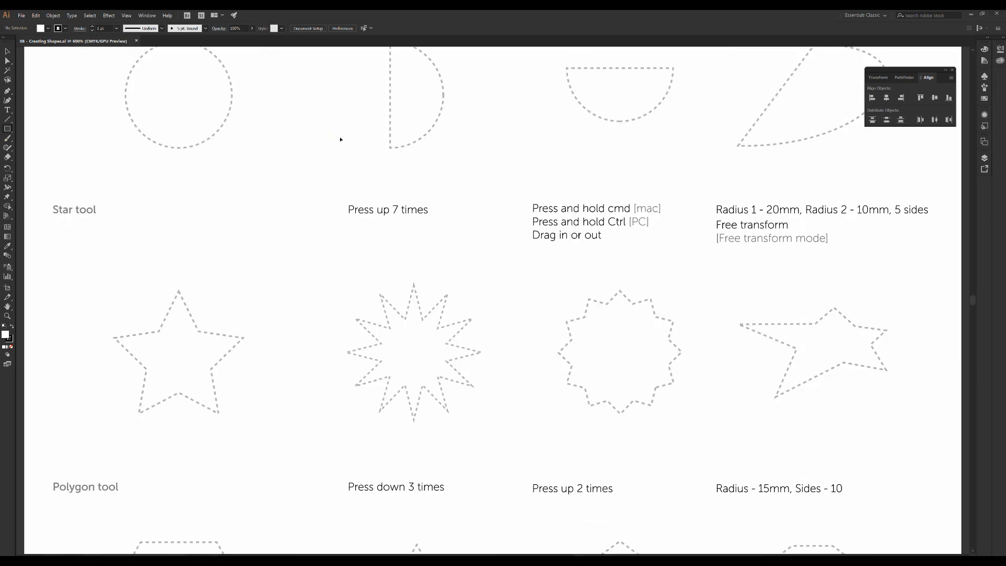
drag(340, 136, 569, 552)
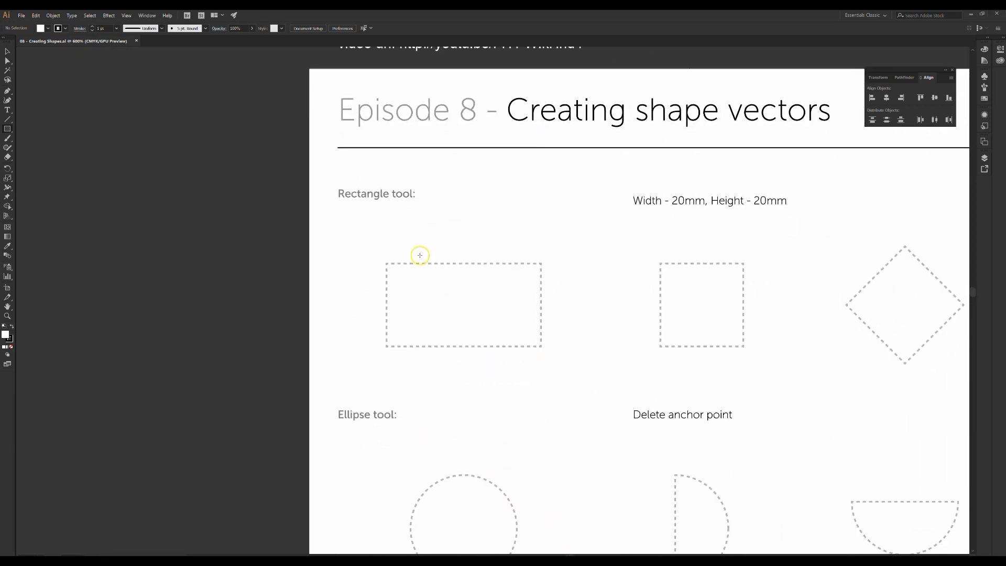
drag(392, 268, 541, 346)
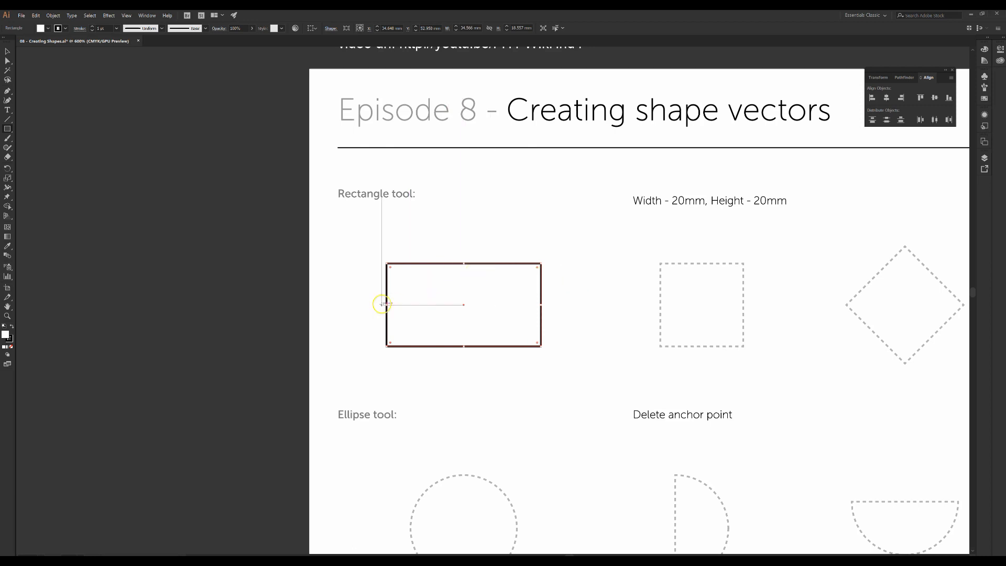
Step: Give the traced rectangle a green stroke 3 pt thick and deselect it
click(65, 29)
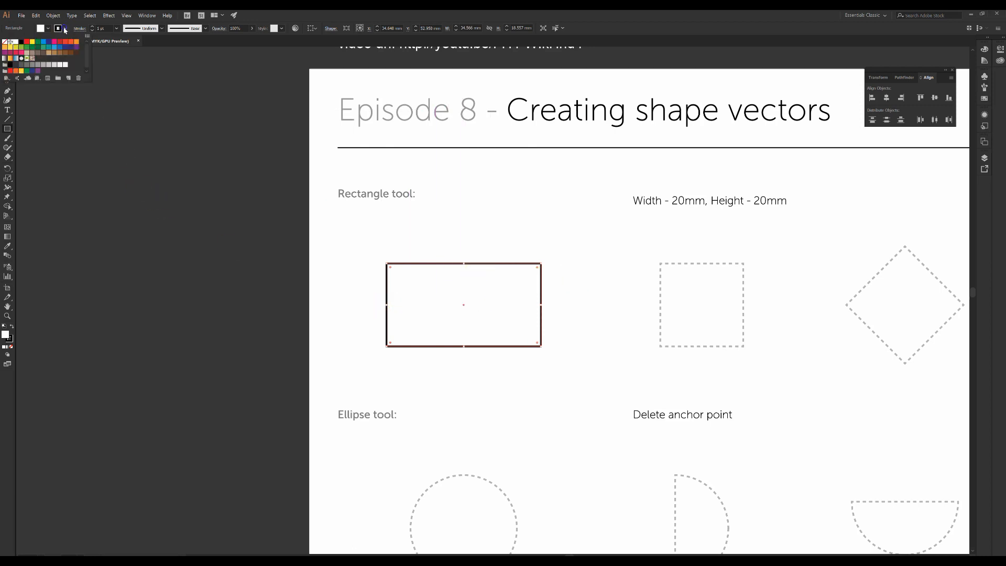
click(60, 42)
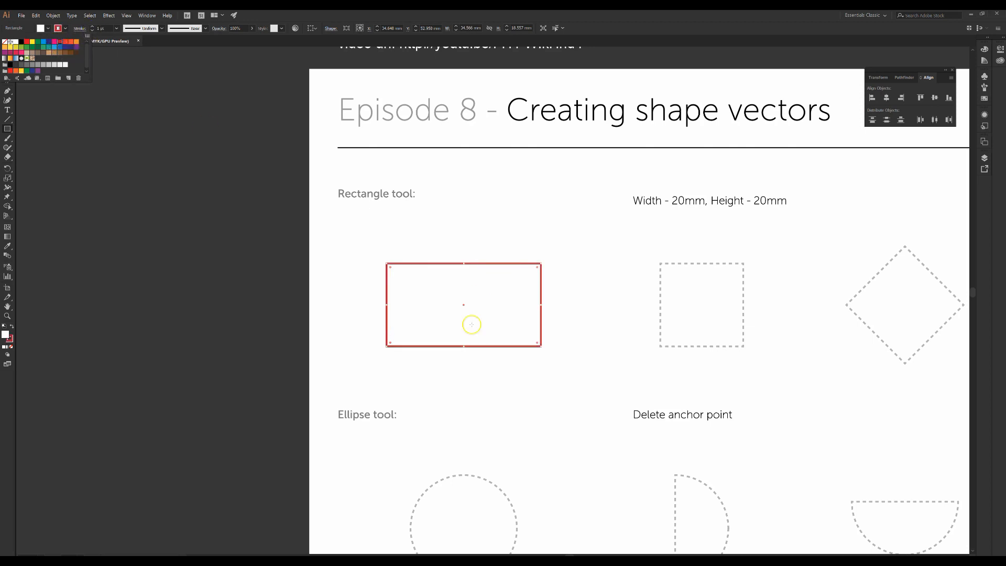
click(27, 48)
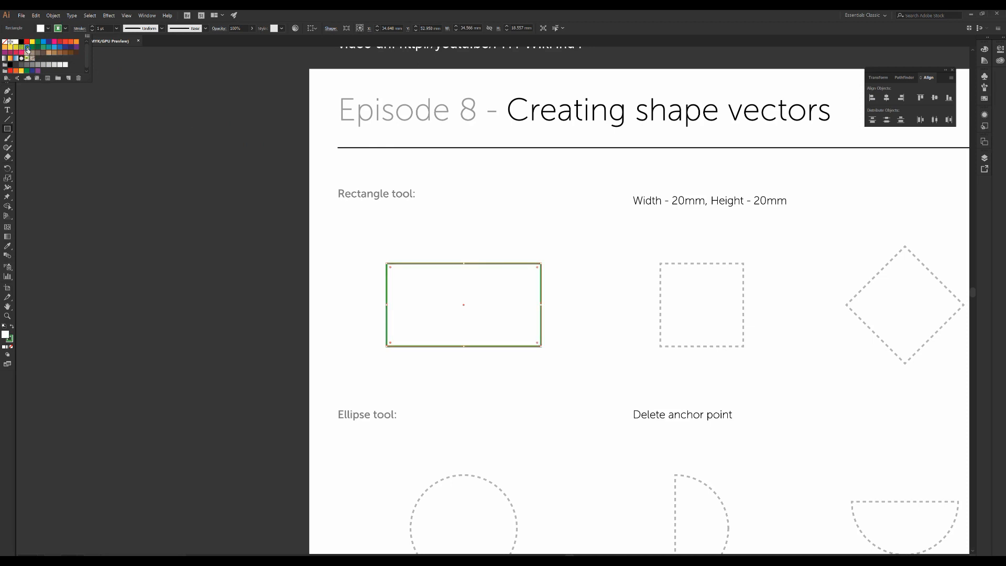
click(92, 29)
click(93, 29)
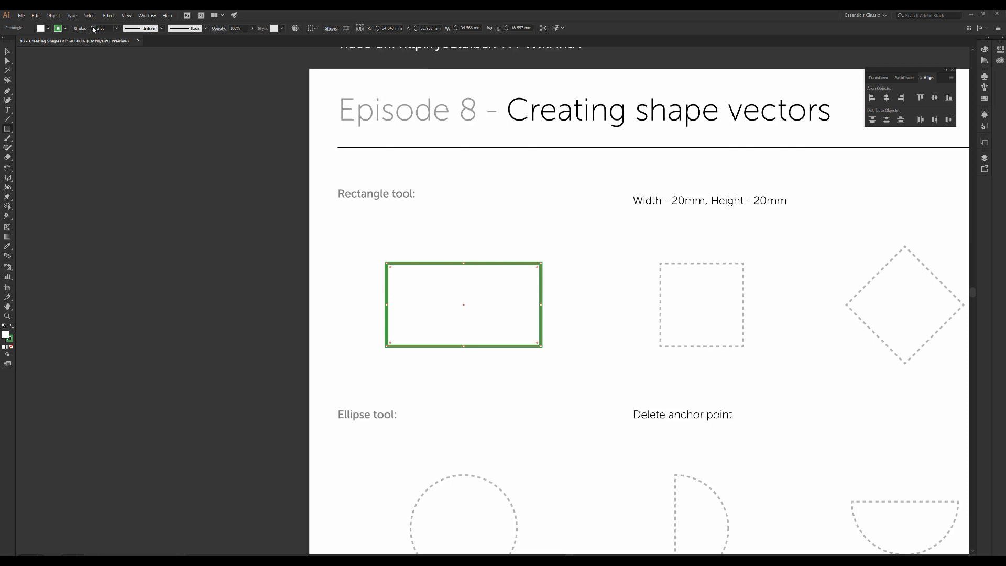
click(93, 29)
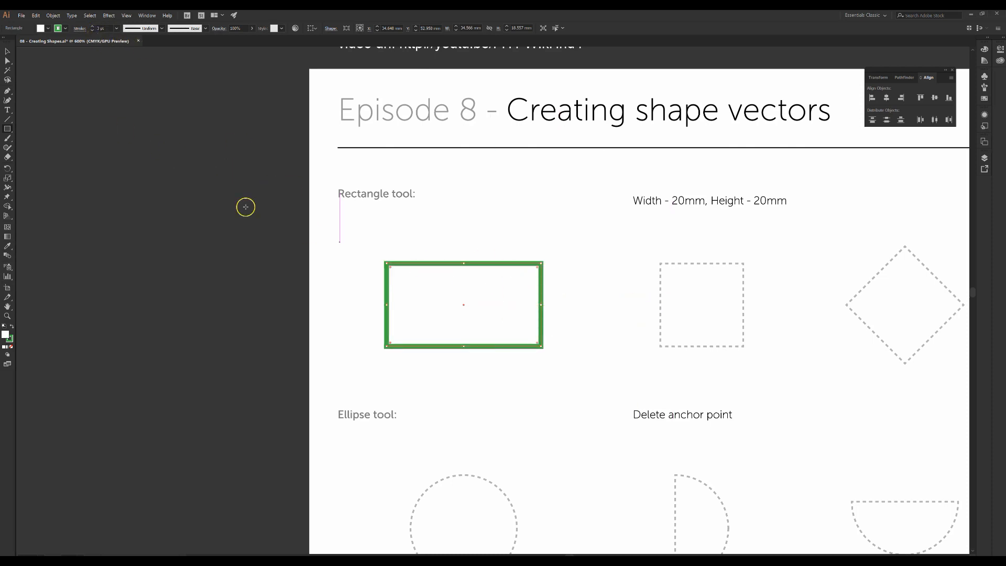
click(7, 51)
click(642, 271)
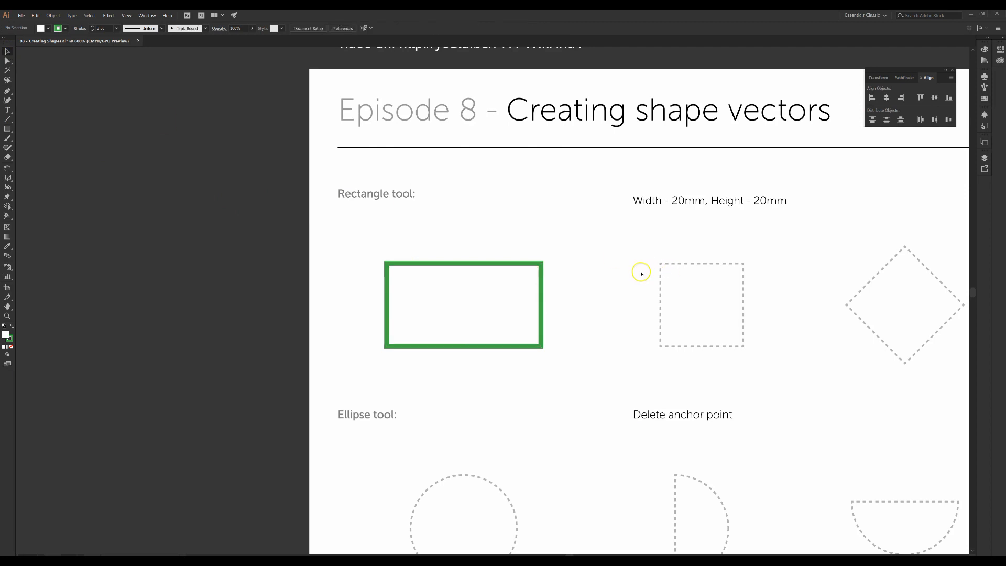
Step: Create a rectangle 20 mm wide and 20 mm high and center it over the dashed square template
drag(634, 282, 397, 279)
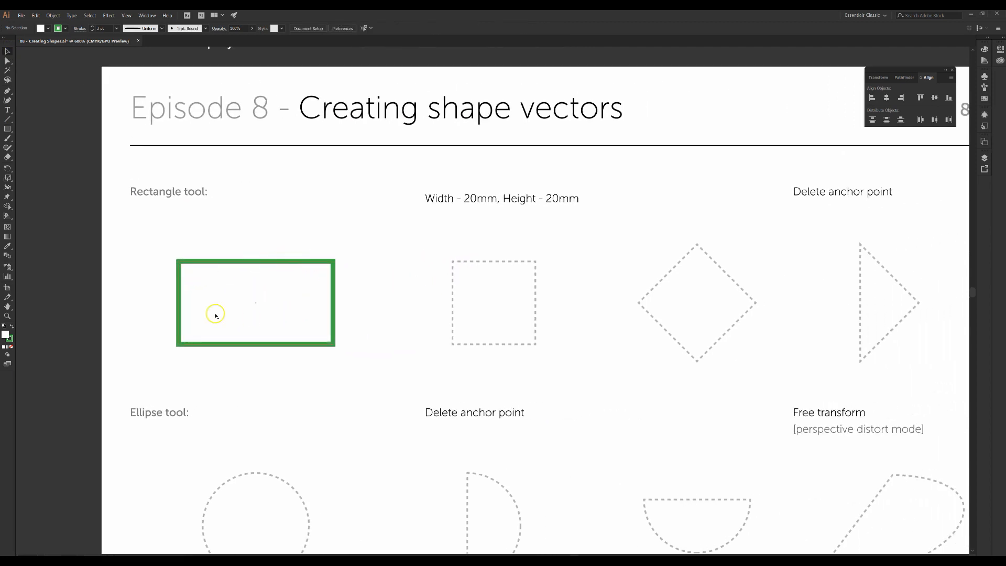
click(5, 130)
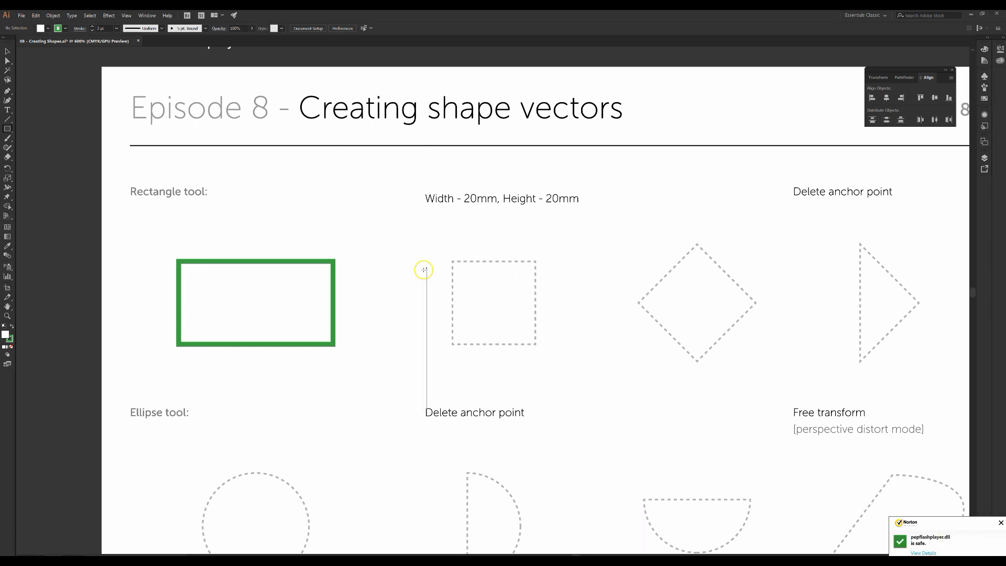
click(456, 255)
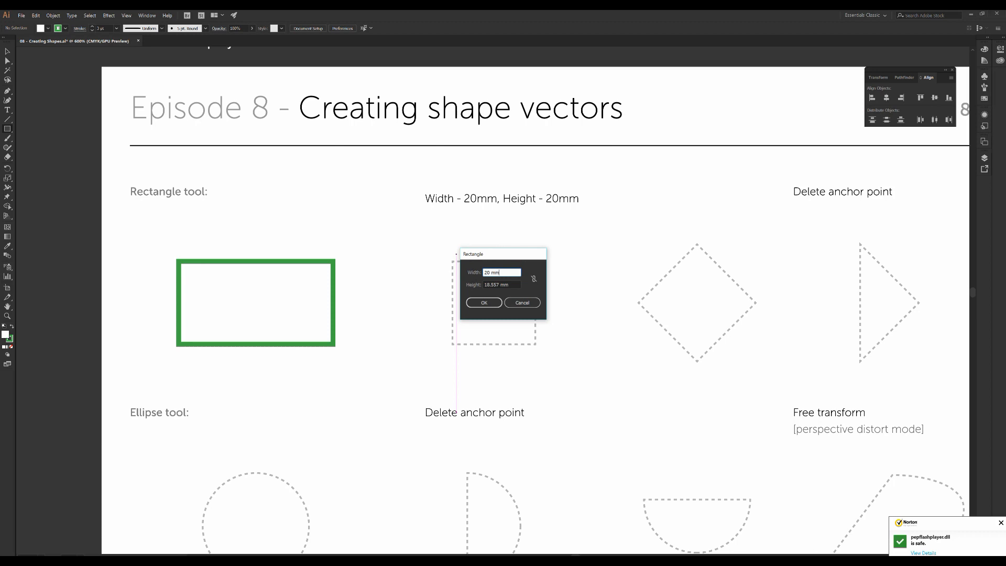
key(Tab)
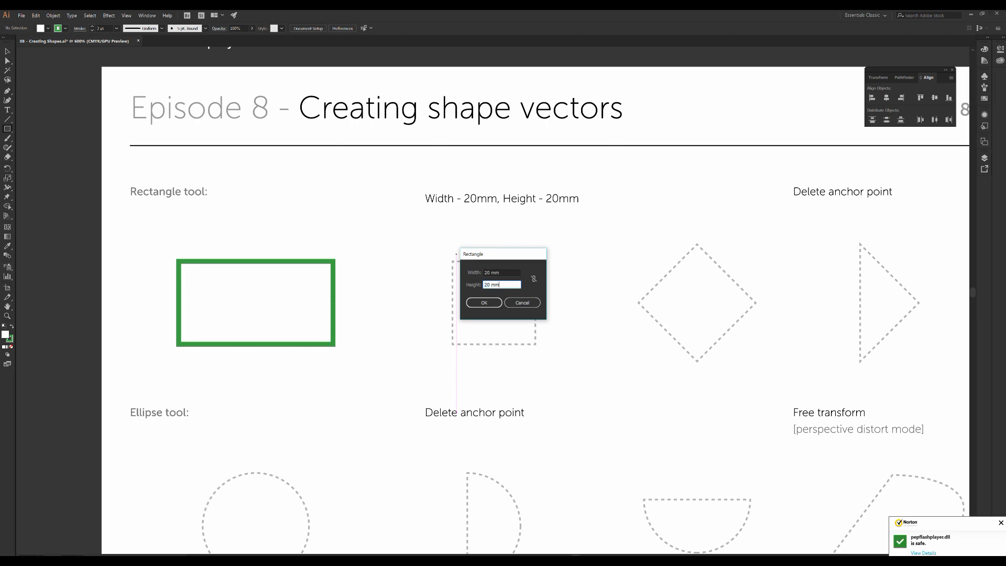
click(484, 303)
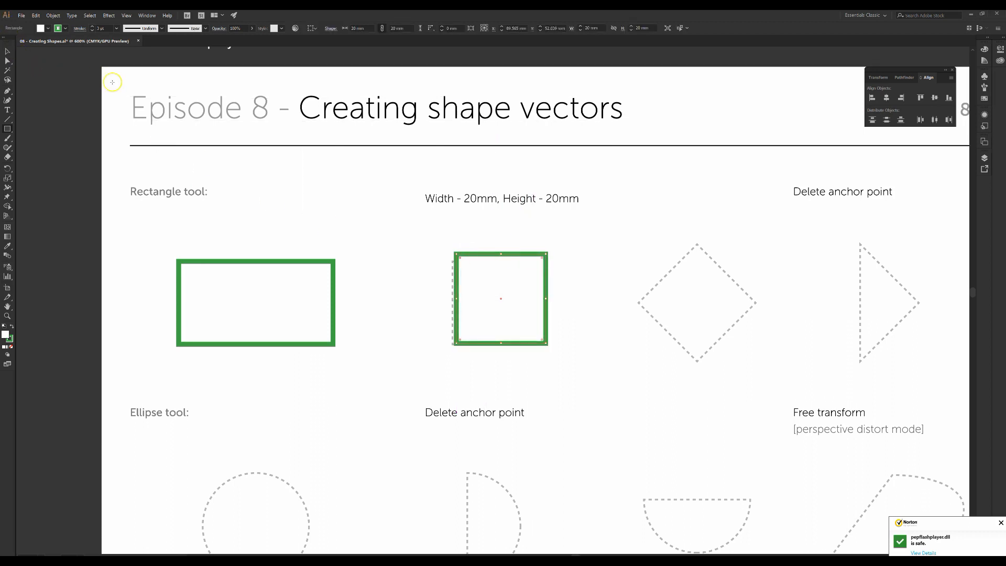
click(8, 51)
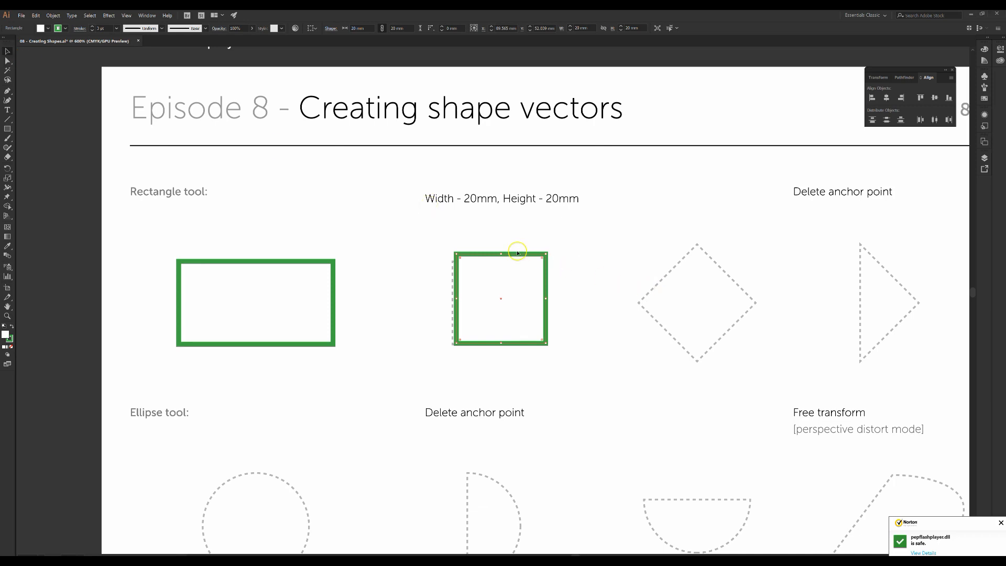
drag(517, 254, 512, 260)
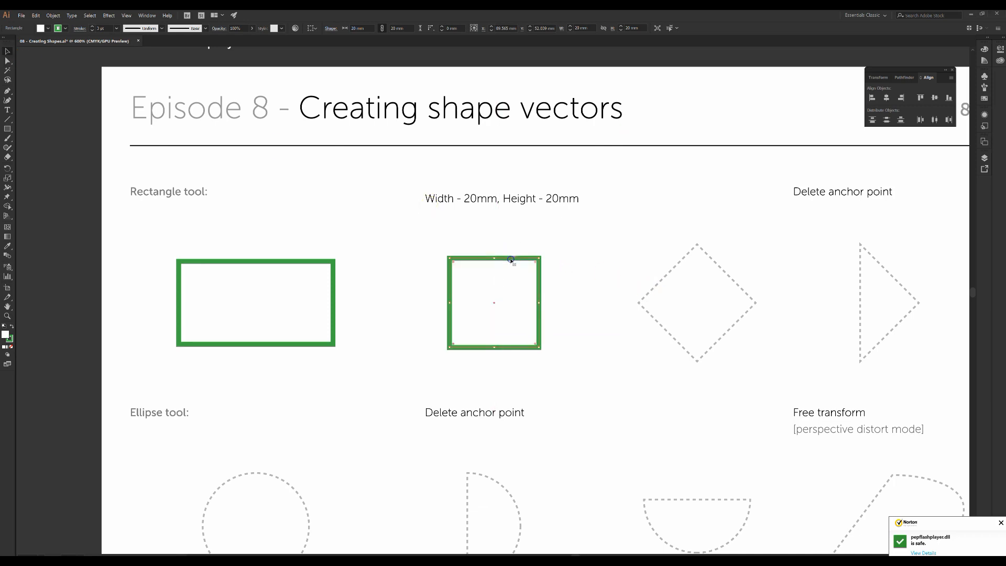
click(551, 284)
Step: Duplicate the green square onto the dashed diamond template and rotate the copy into a diamond that matches it
drag(627, 277, 461, 295)
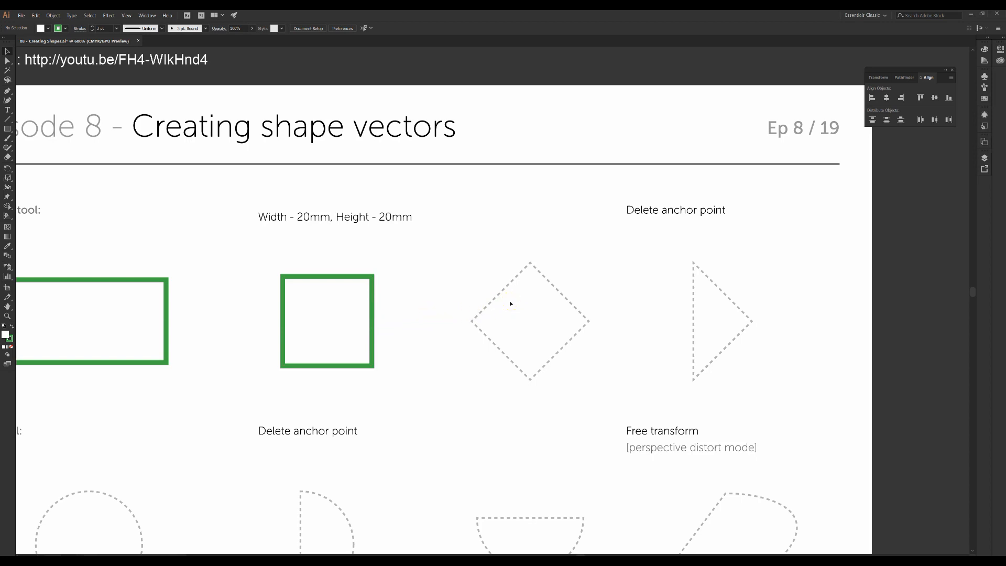
click(488, 290)
click(349, 292)
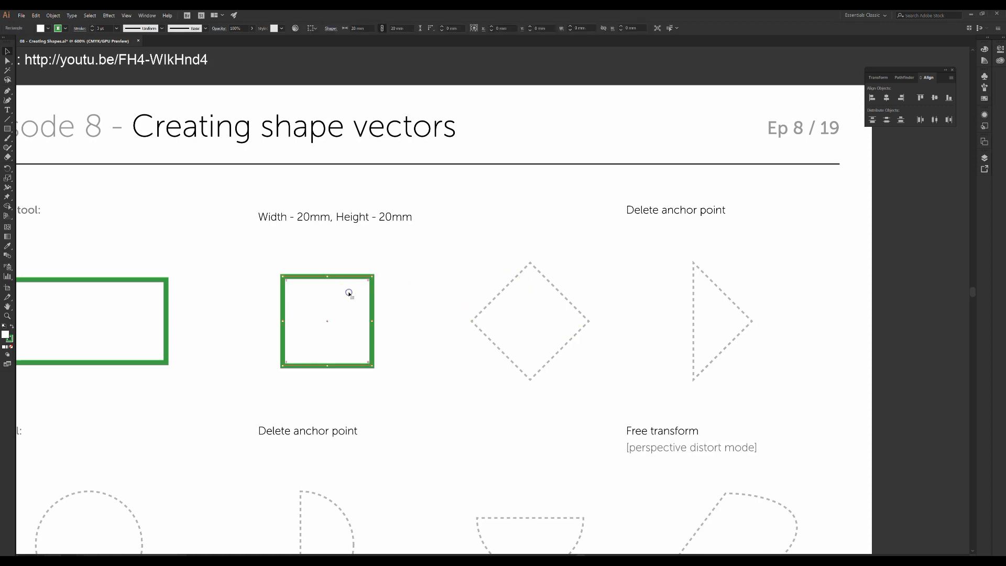
drag(349, 294, 519, 303)
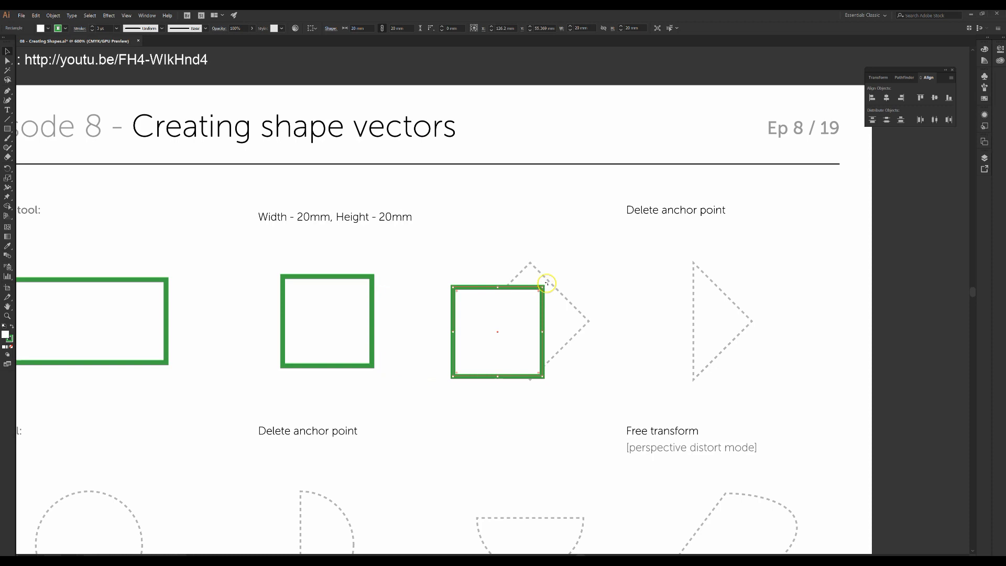
drag(547, 283, 558, 319)
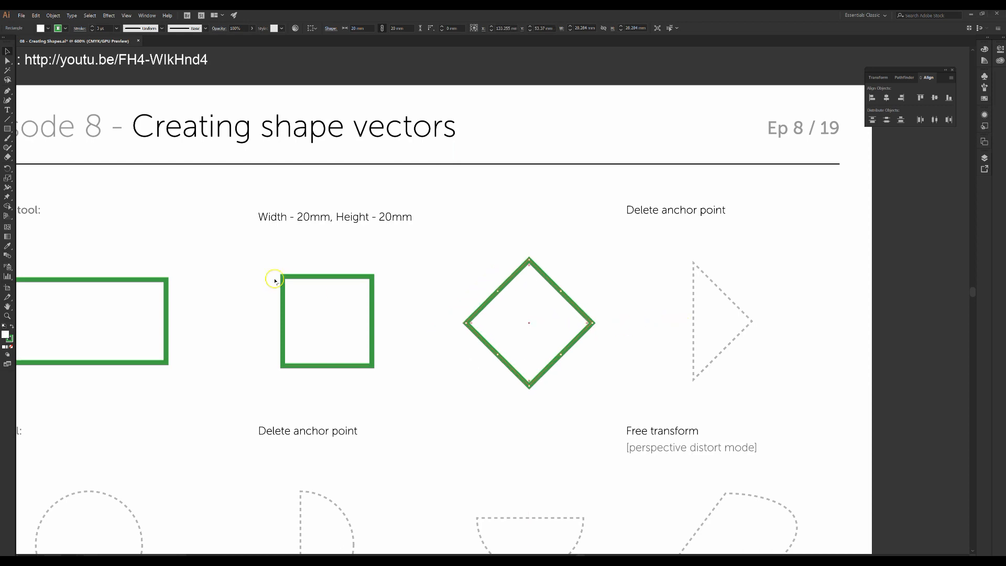
click(8, 129)
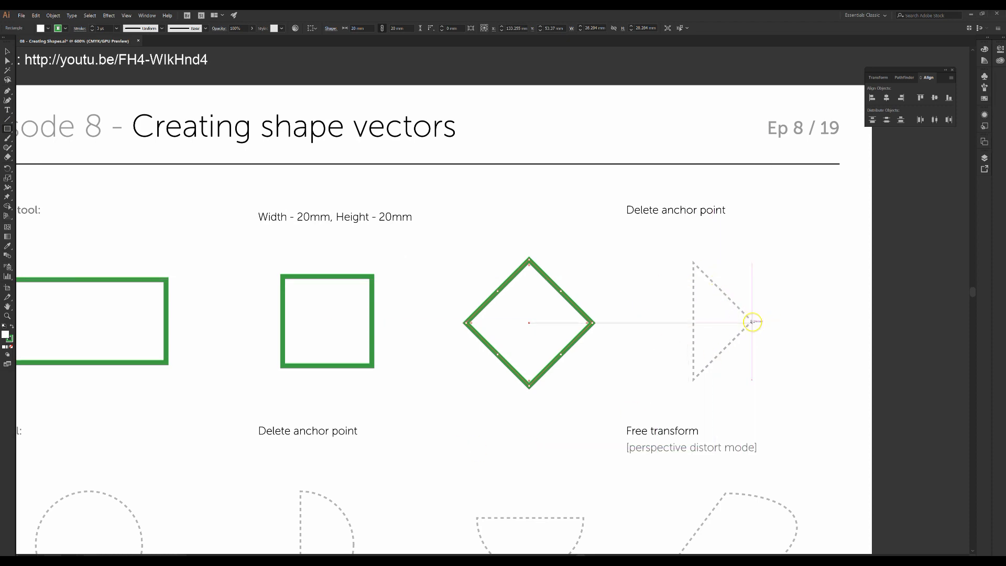
drag(752, 321, 659, 356)
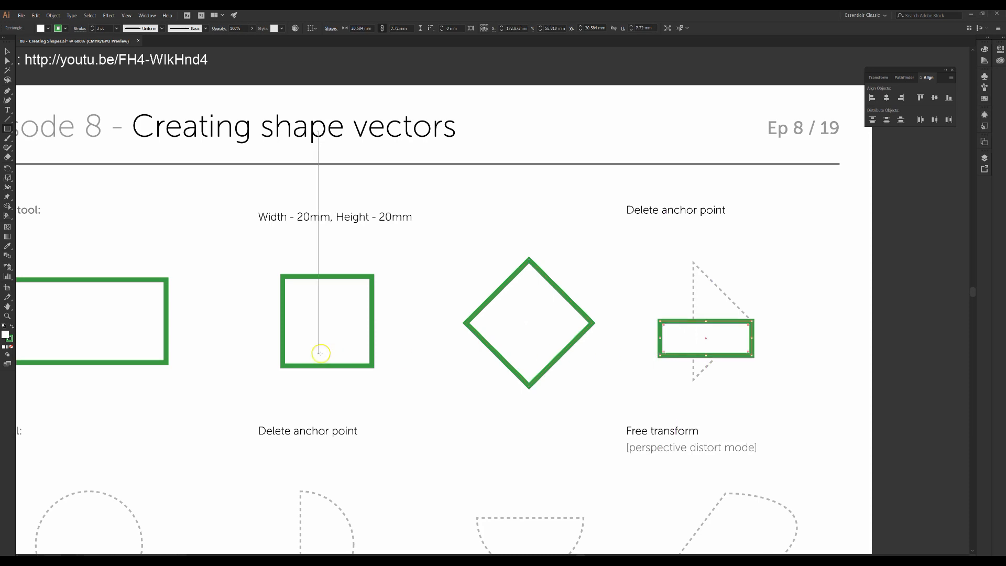
click(5, 52)
click(741, 358)
click(726, 328)
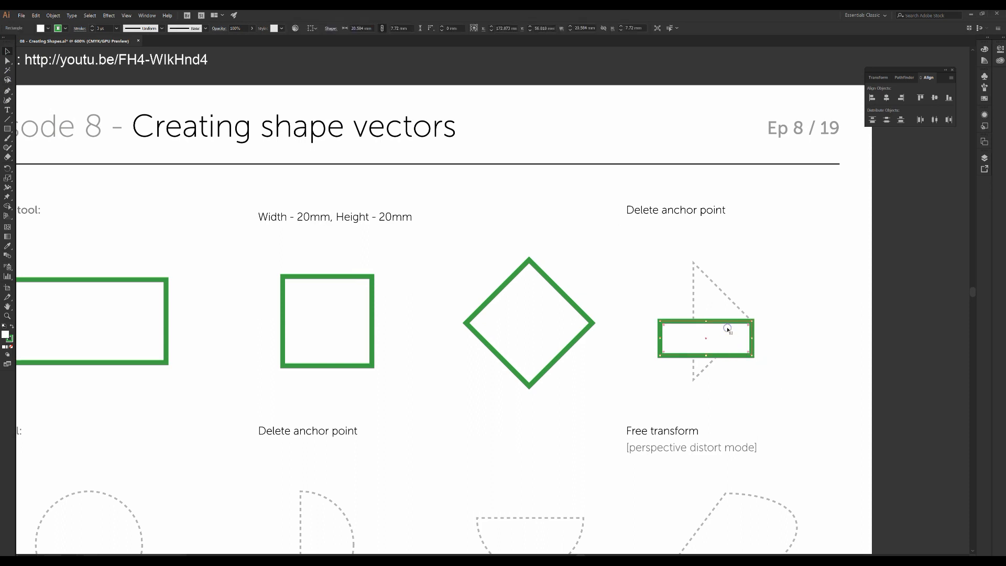
key(Delete)
Step: Duplicate the green diamond over the dashed triangle template, aligning its right corner with the triangle's tip
click(519, 321)
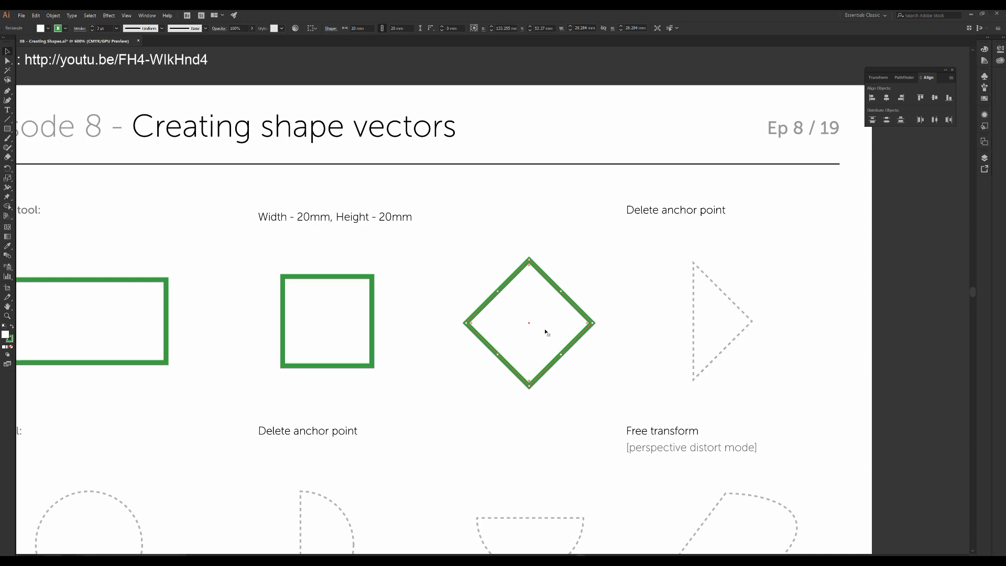
drag(549, 328, 716, 324)
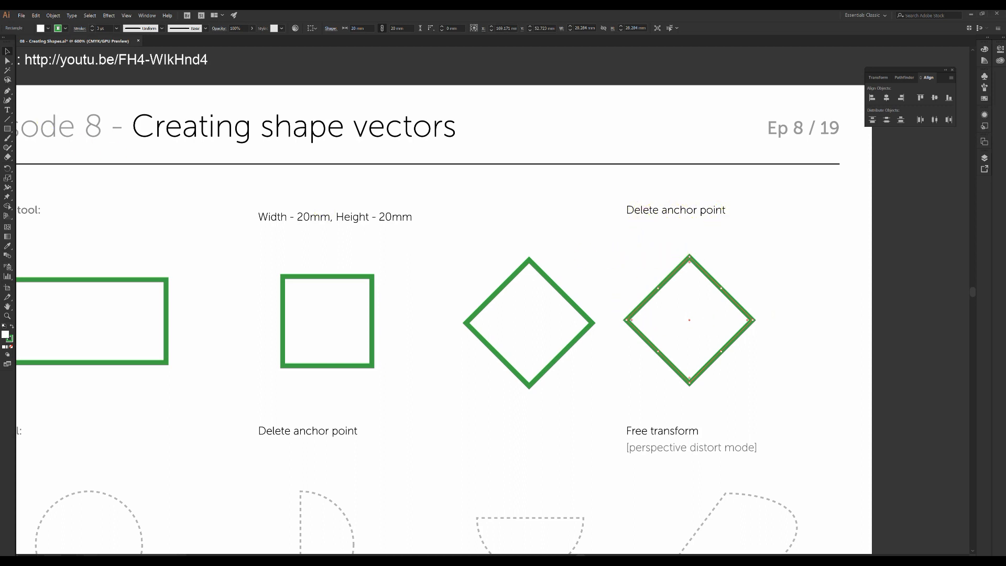
Step: Try deleting the left anchor point of the copied diamond and undo the deletion
click(6, 62)
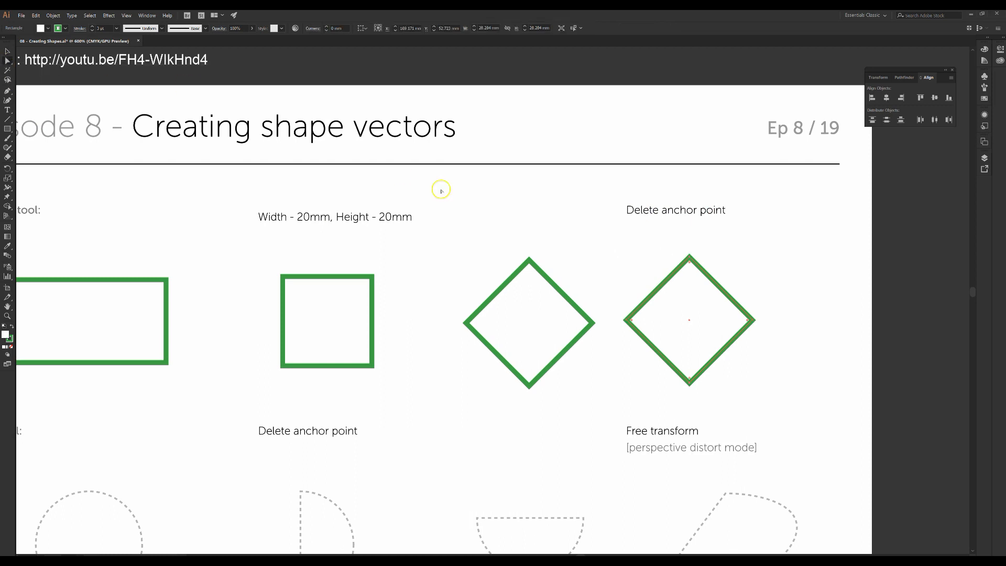
click(626, 321)
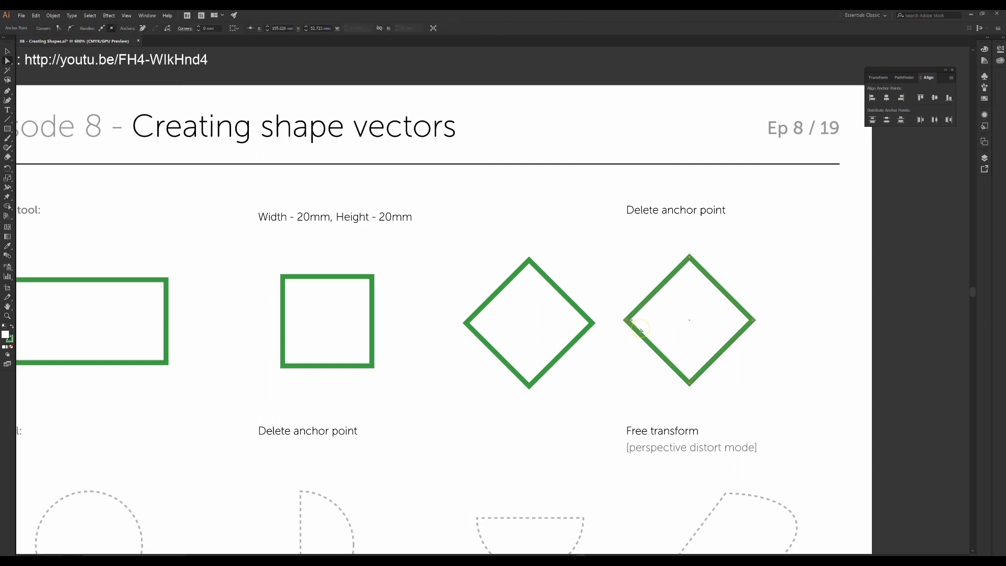
key(Delete)
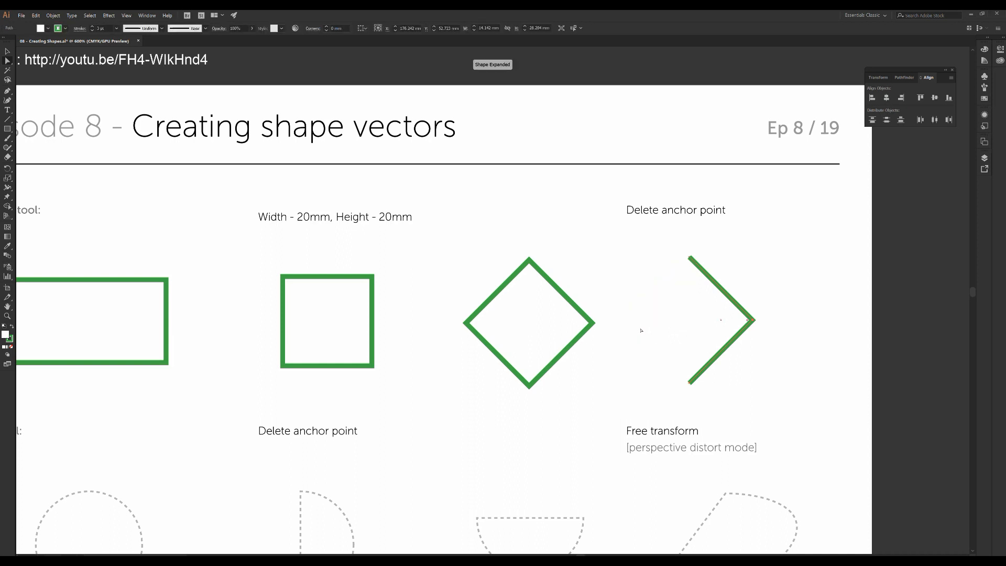
click(774, 285)
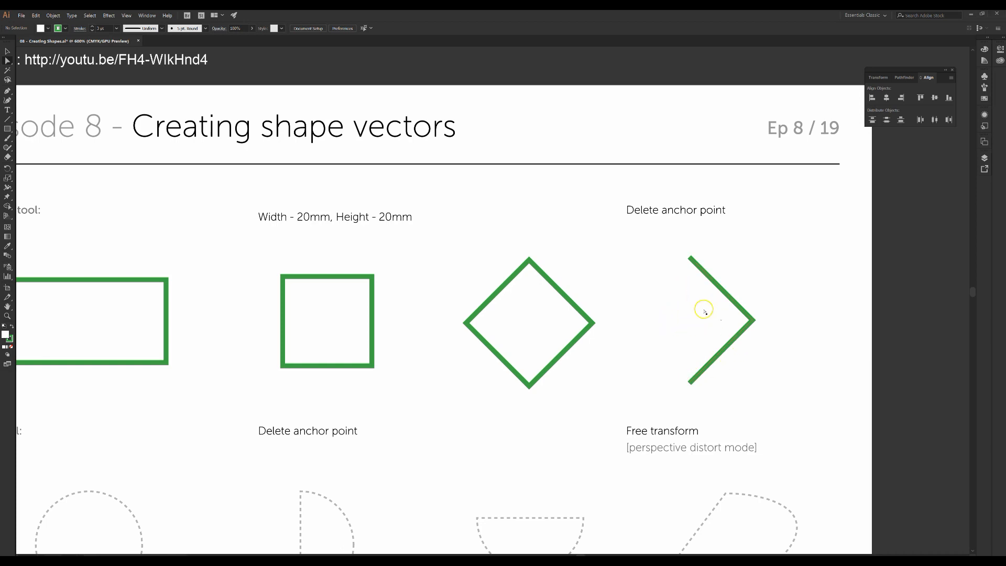
key(ctrl+z)
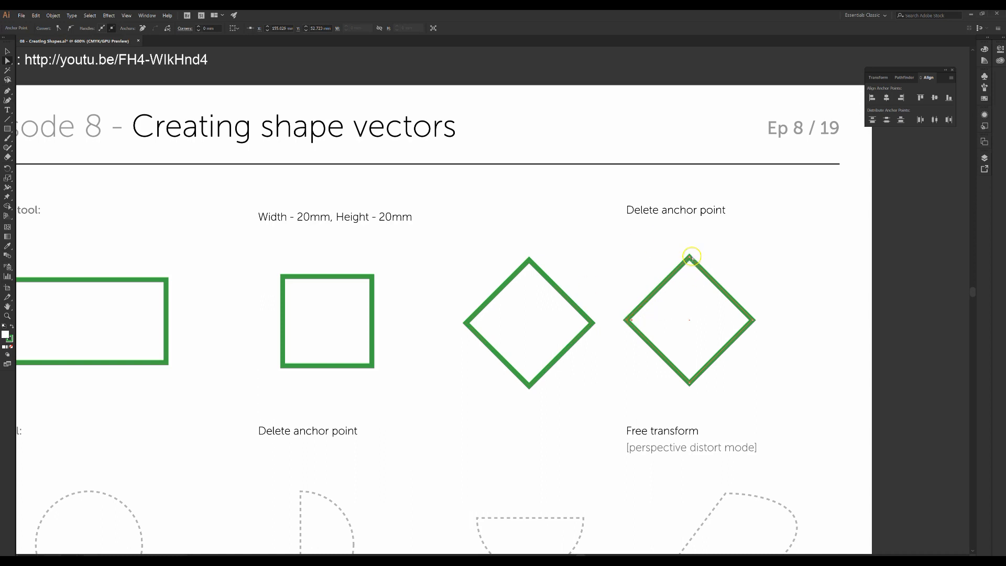
Step: Shift the copied diamond aside to check the dashed triangle beneath it and move it back over the template
drag(689, 346, 763, 344)
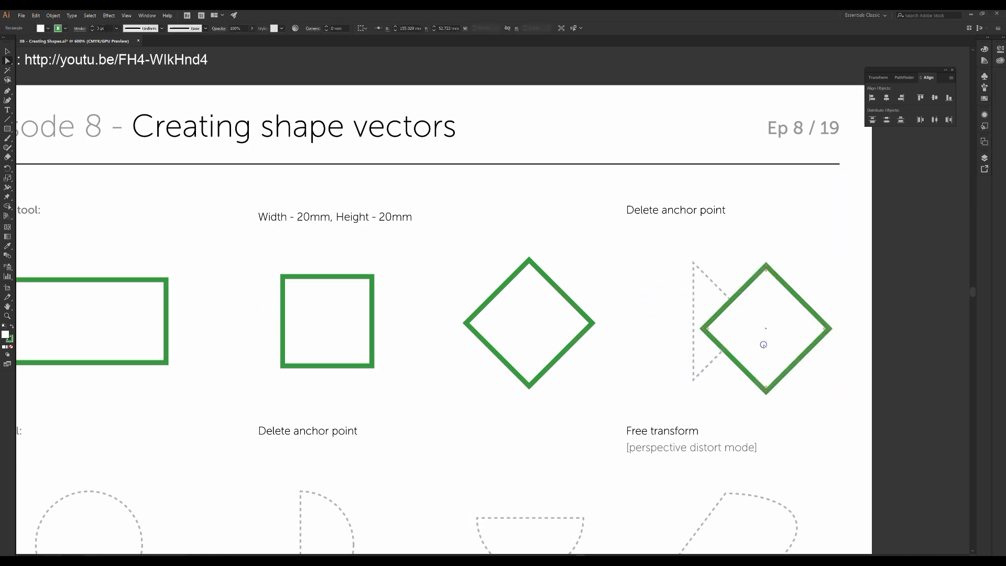
drag(733, 309, 656, 305)
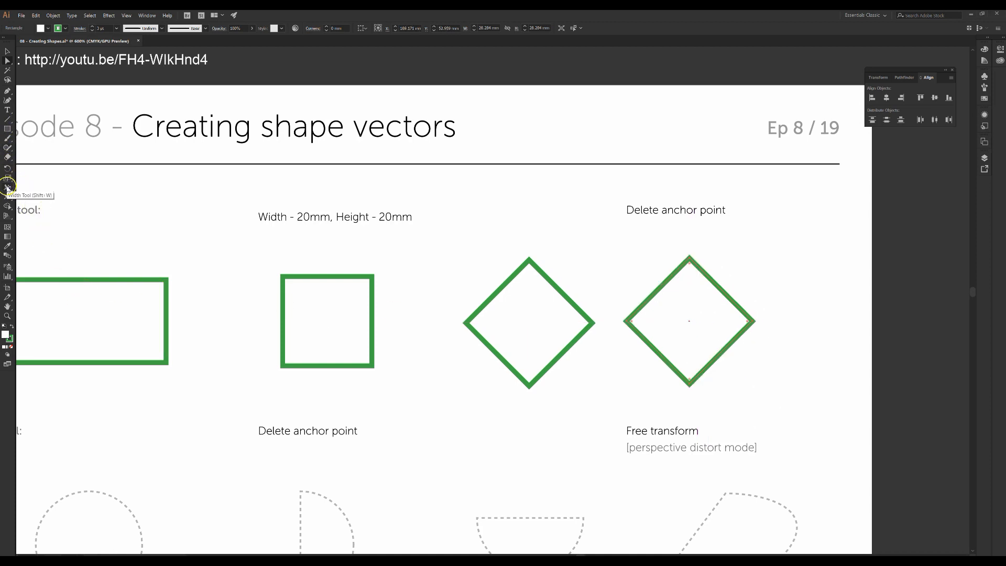
Step: Delete the left anchor point of the copied diamond so it becomes the triangle of the template
click(7, 93)
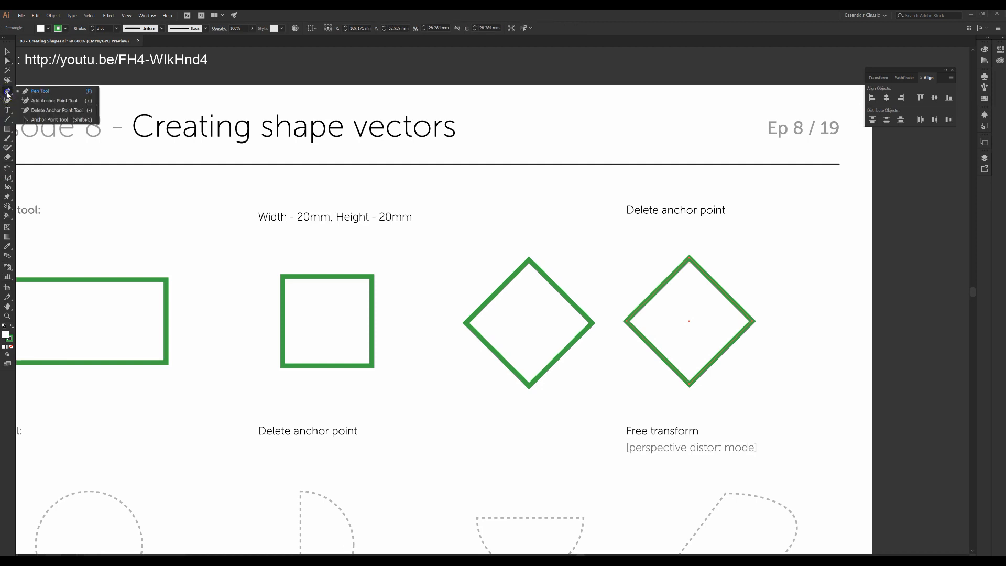
click(39, 110)
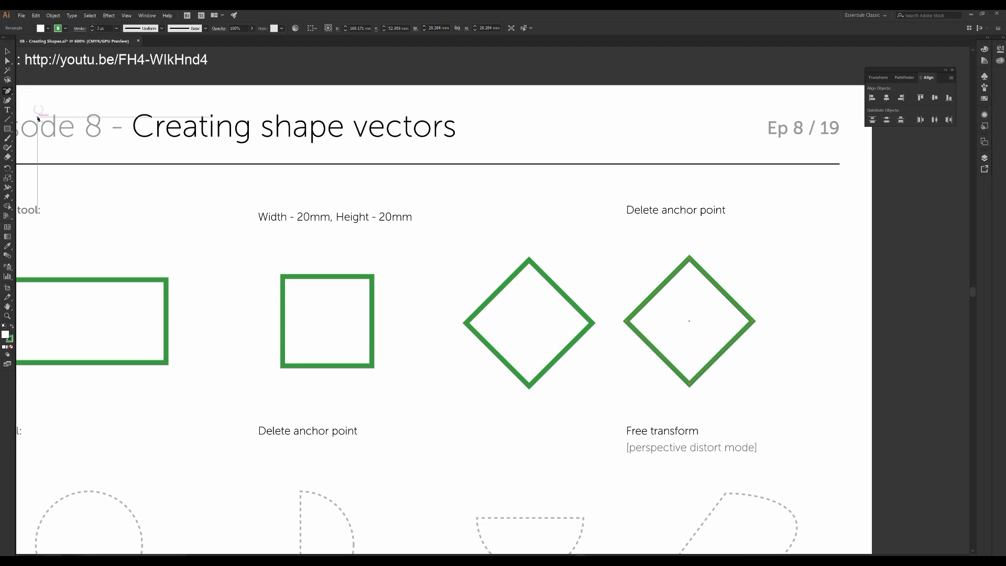
click(626, 322)
click(694, 287)
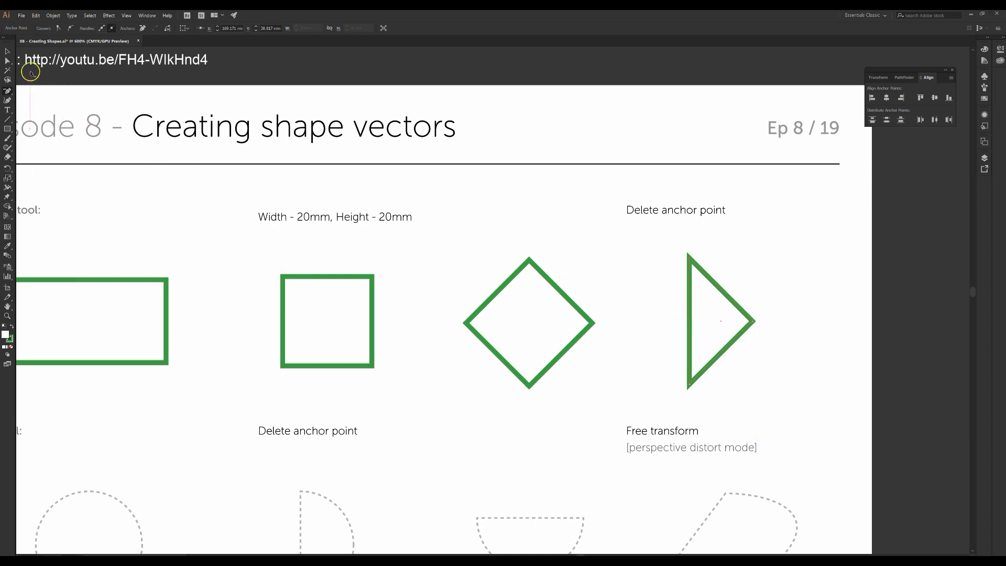
click(7, 51)
Step: Draw a circle about 23.4 mm across with the Ellipse tool near the dashed circle template
drag(232, 240, 349, 146)
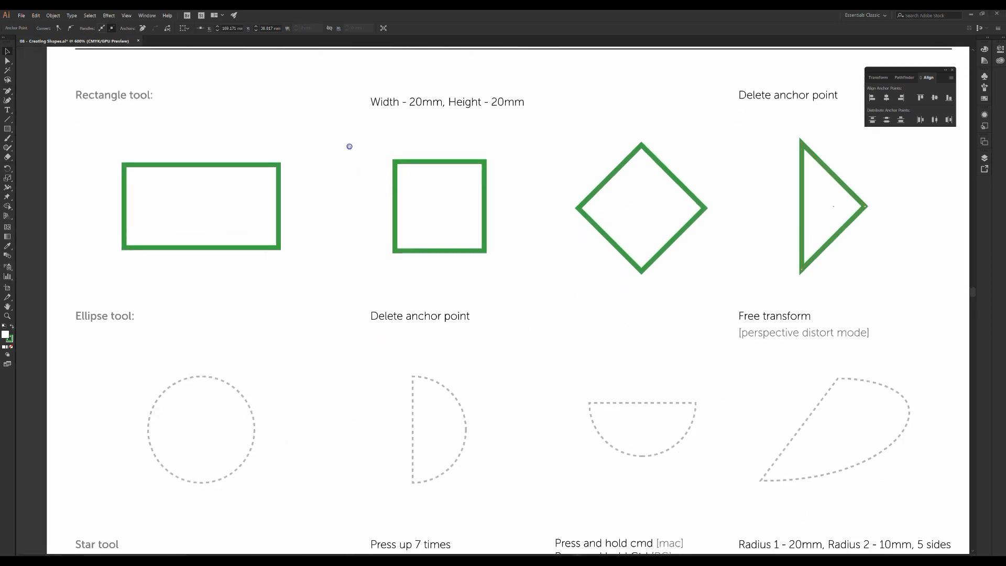
drag(315, 282, 386, 152)
drag(343, 256, 296, 239)
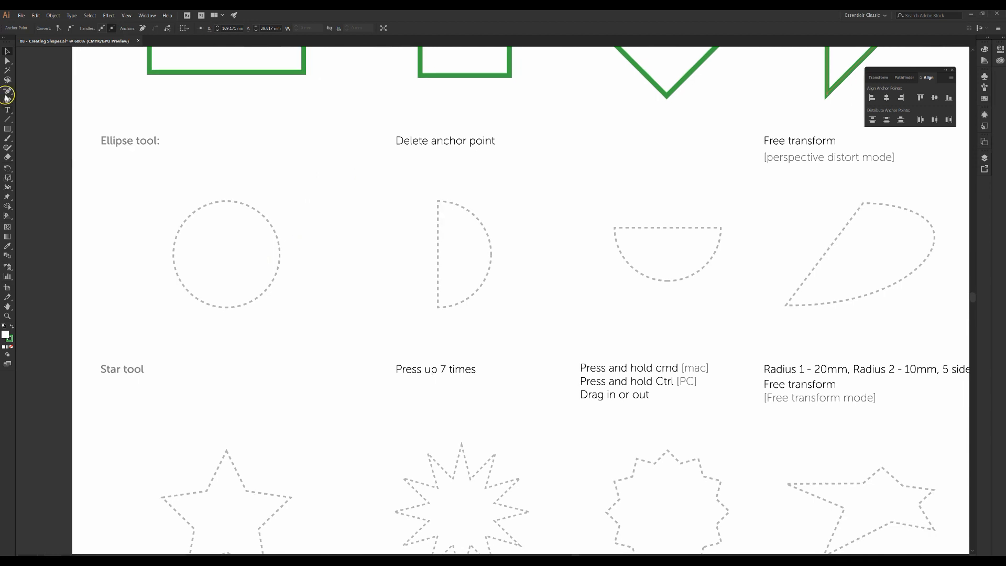
click(9, 133)
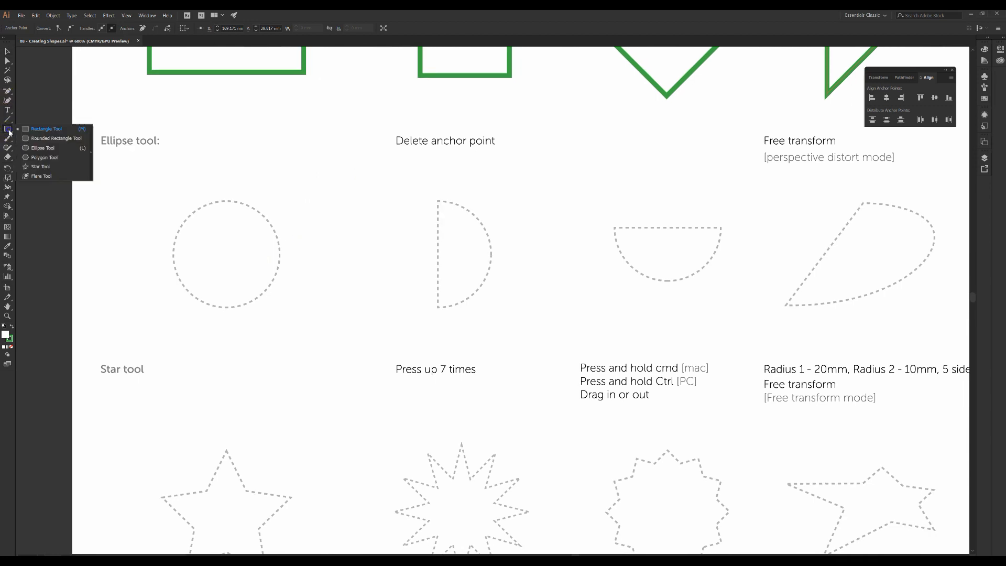
click(70, 148)
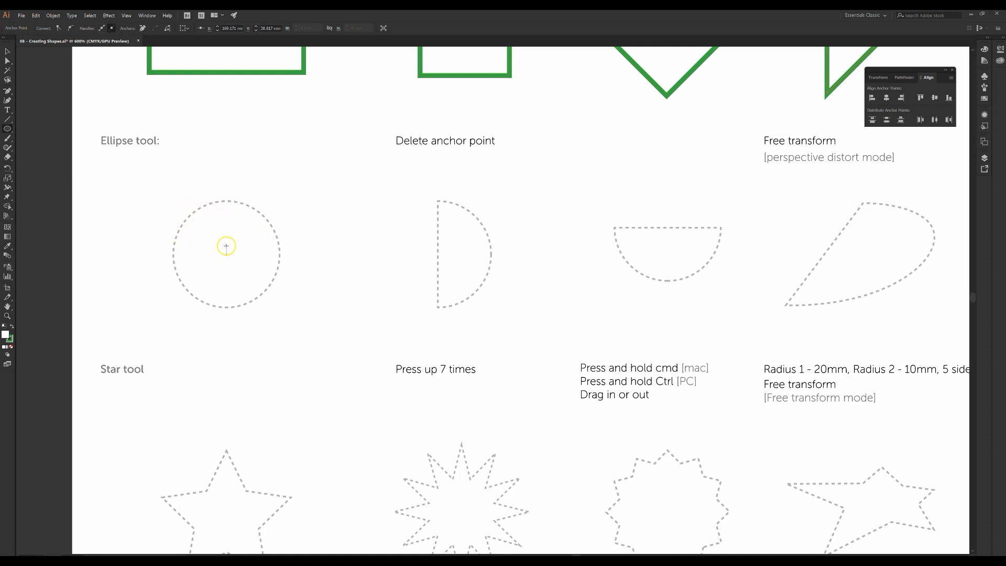
drag(212, 237, 282, 275)
drag(283, 274, 299, 331)
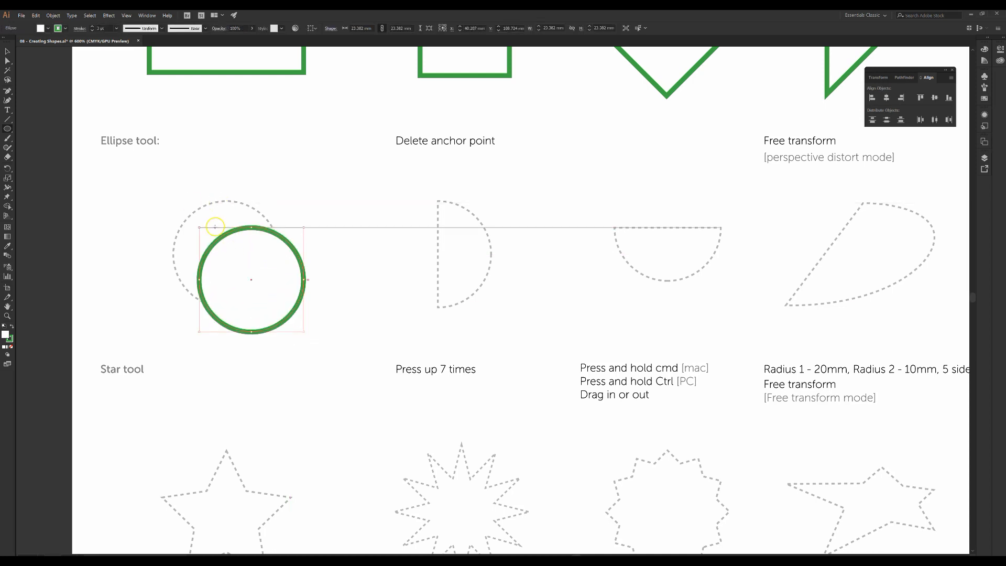
Step: Move the green circle onto the dashed circle template and enlarge it to about 24.4 mm across
click(147, 169)
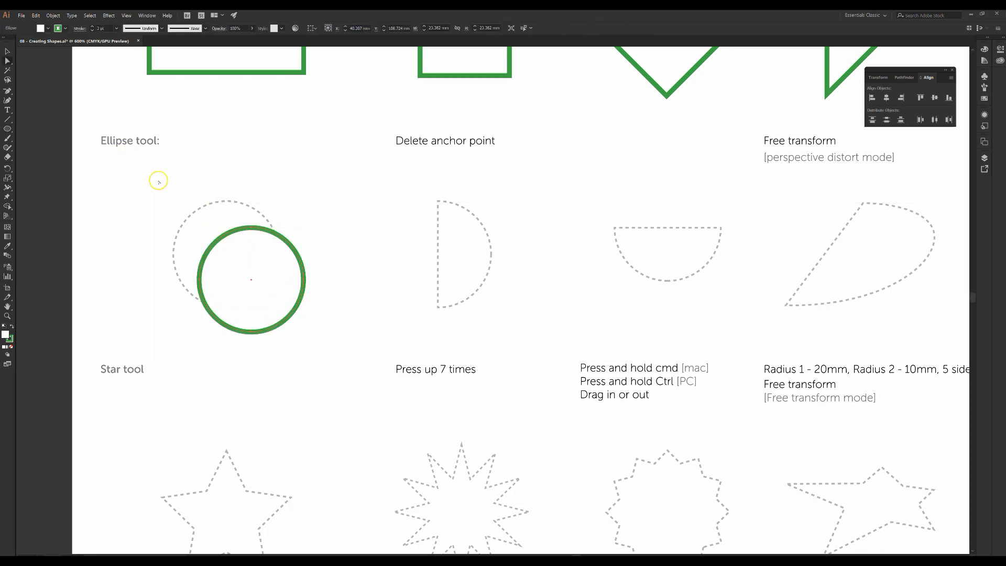
click(215, 245)
drag(227, 251, 204, 220)
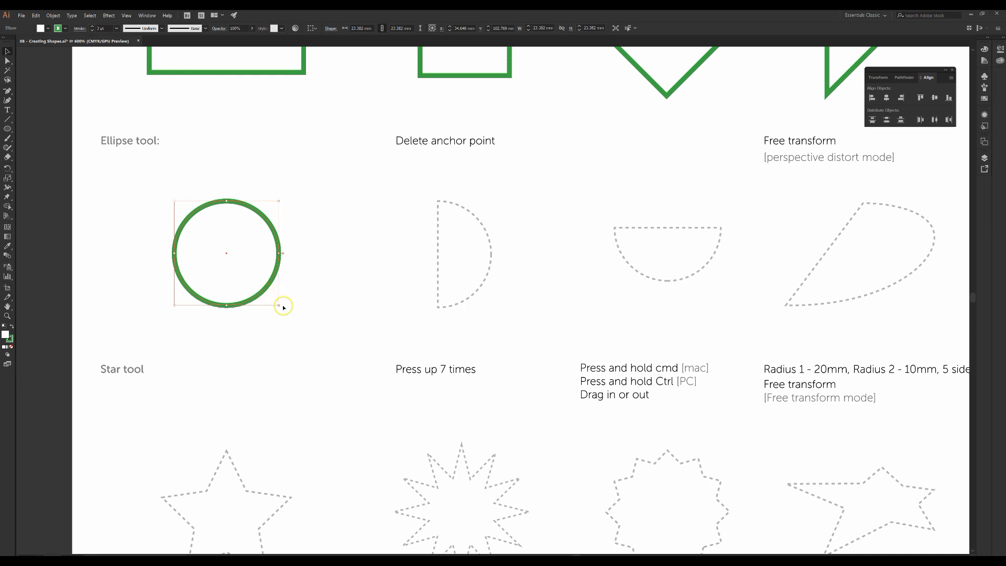
drag(278, 304, 262, 293)
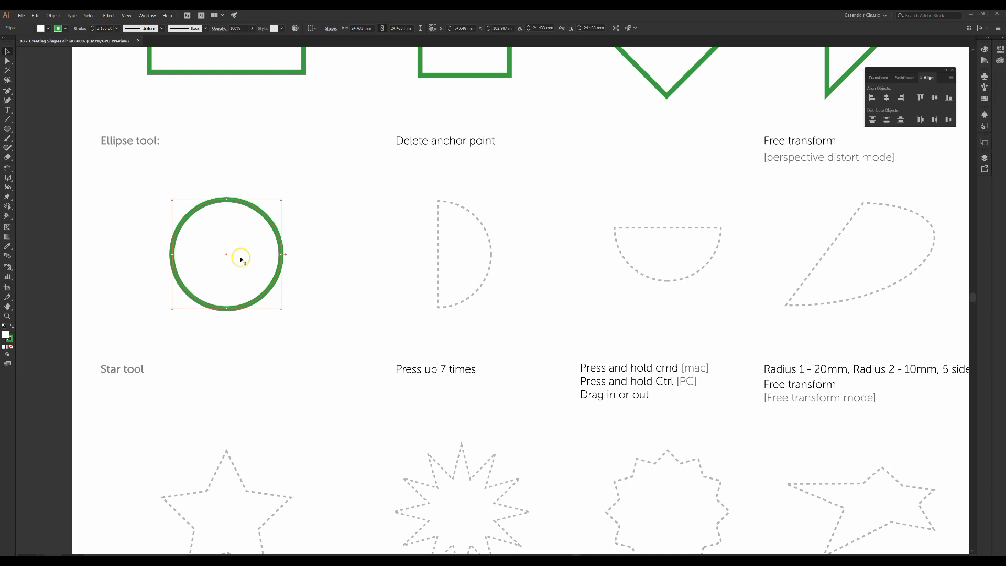
Step: Duplicate the green circle over the dashed vertical half-circle template and delete the copy's left anchor point
drag(241, 257, 454, 259)
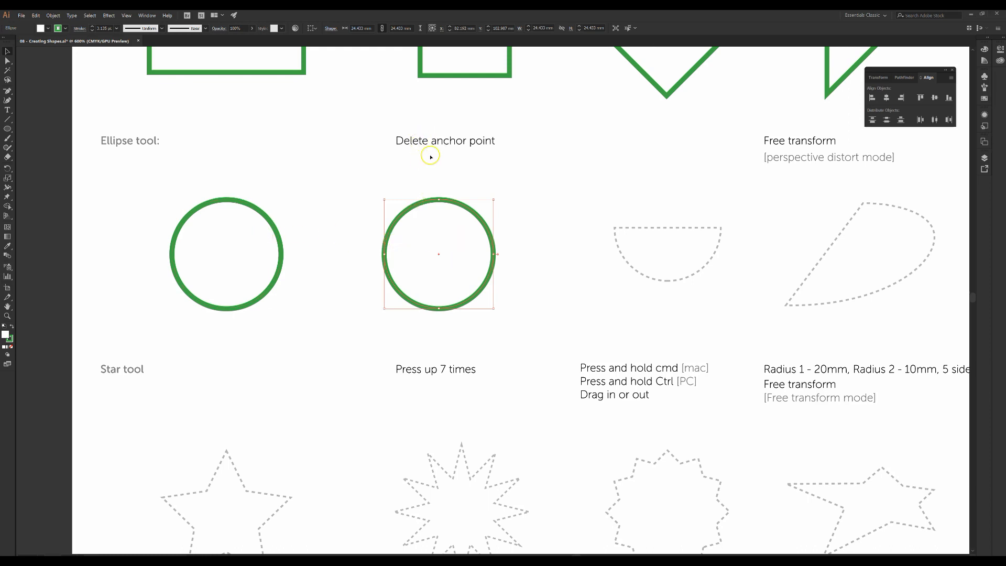
click(8, 92)
click(49, 110)
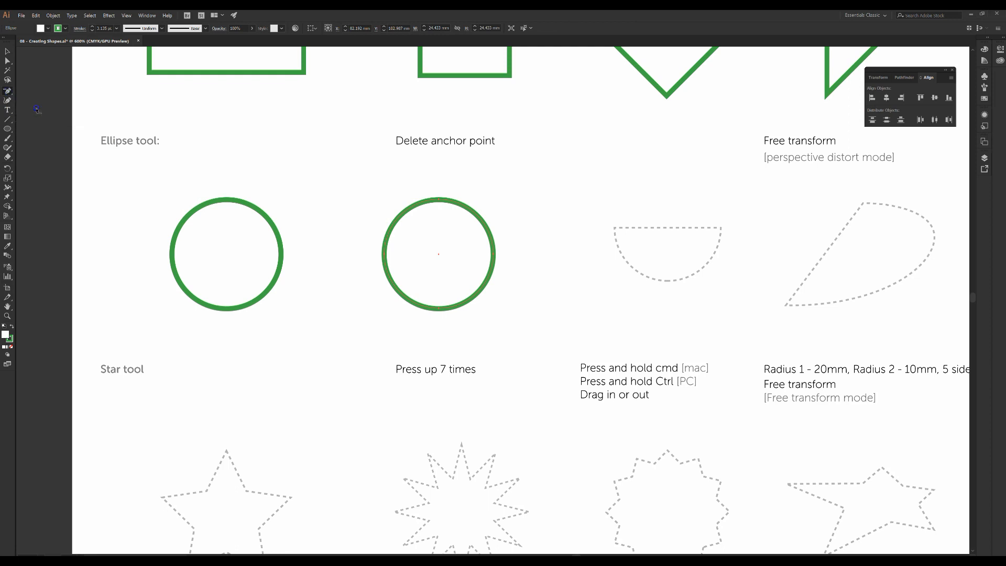
click(385, 256)
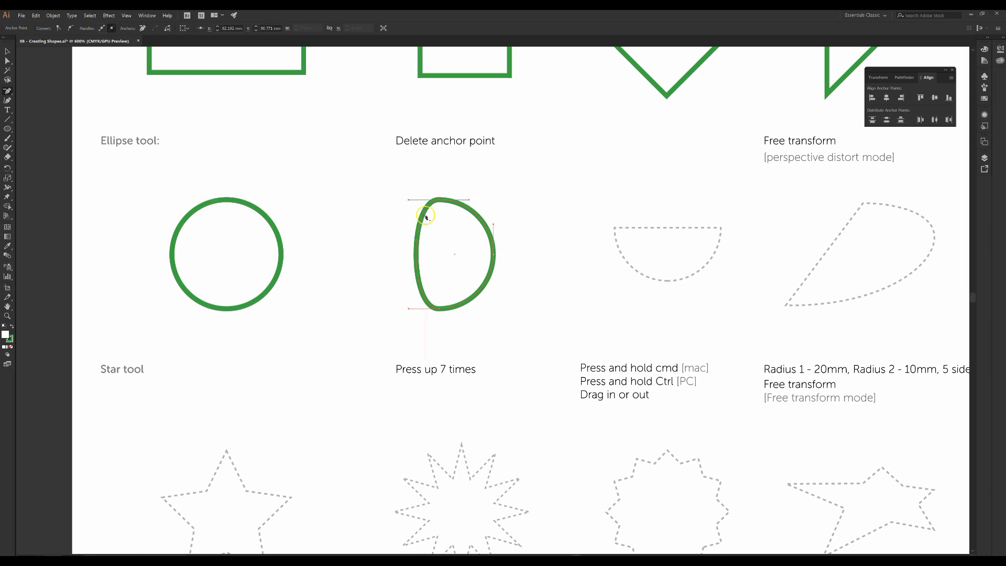
Step: Try deleting the top anchor point of the copied circle and undo the deletion
click(439, 201)
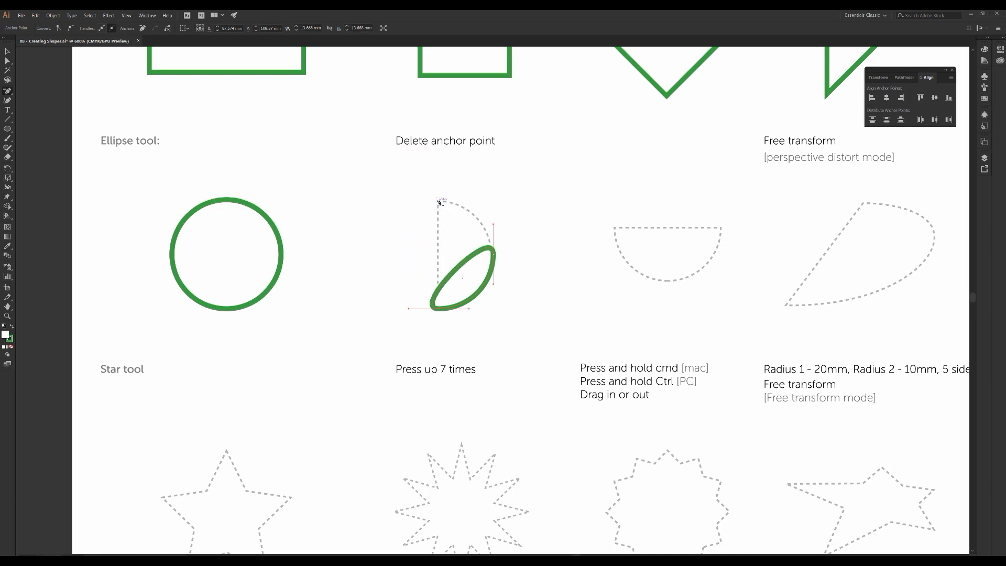
key(ctrl+z)
Step: Straighten the copied circle's left side with the Anchor Point tool by collapsing the left-pointing handles of its top and bottom points
click(19, 87)
click(11, 92)
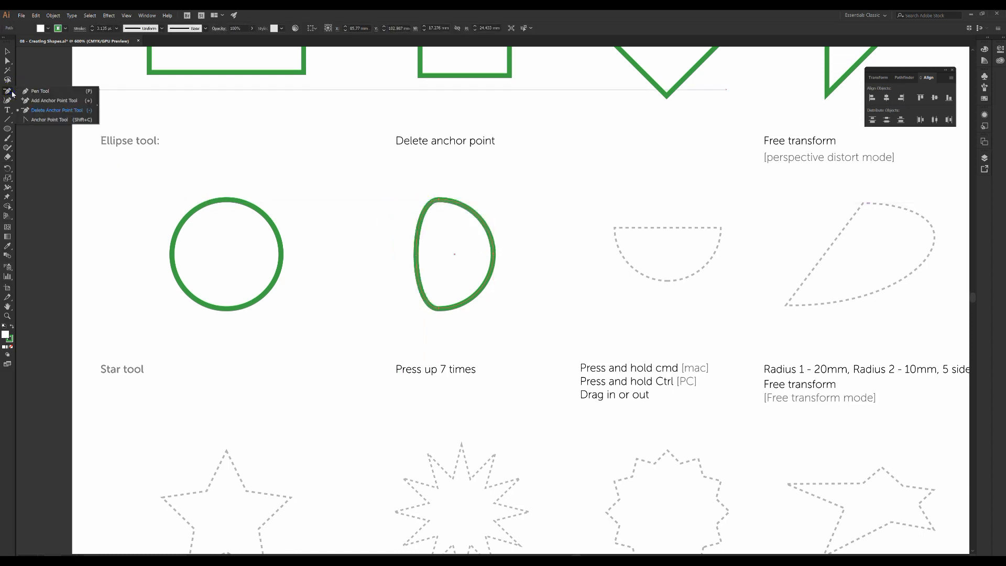
click(40, 120)
click(407, 213)
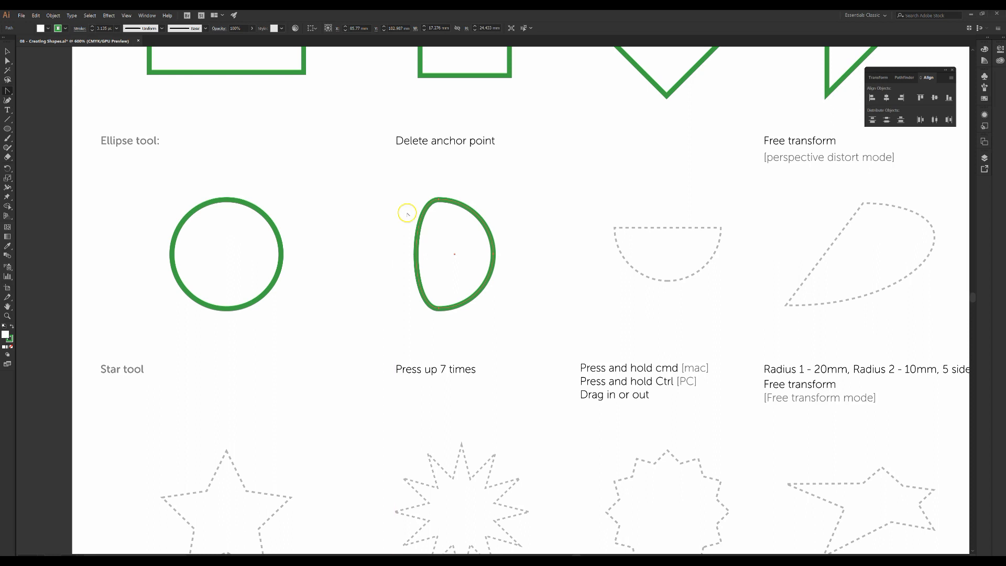
click(439, 199)
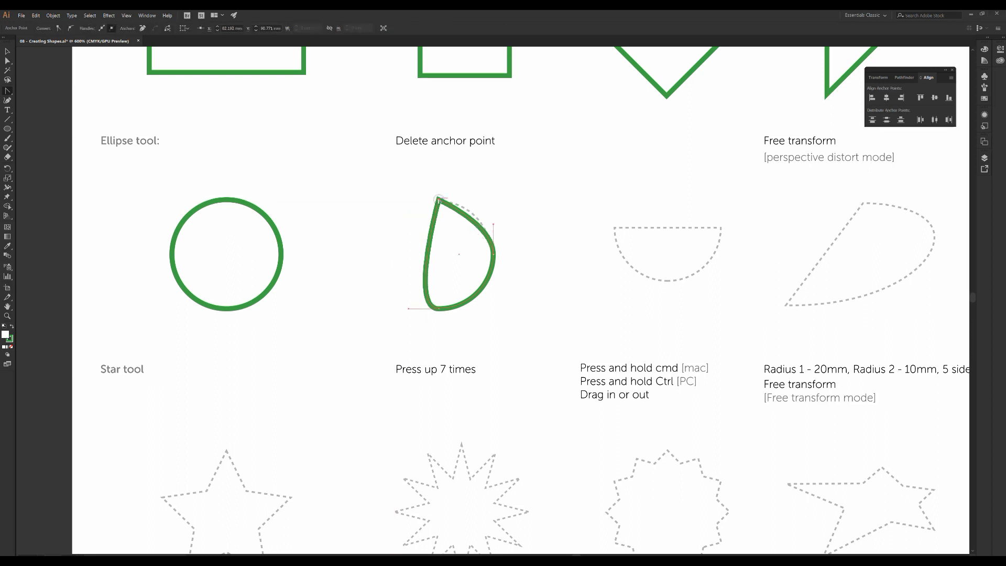
drag(439, 200, 468, 200)
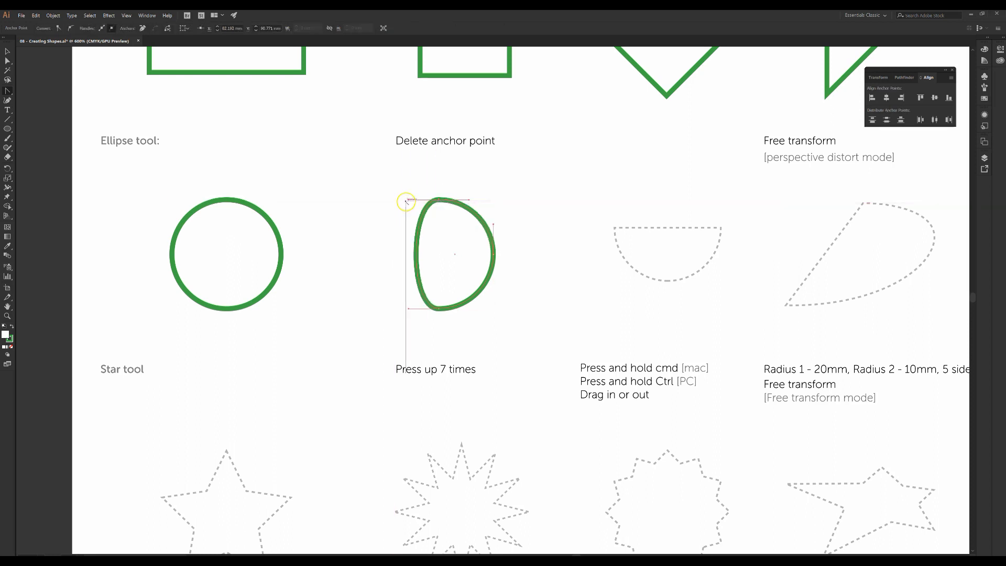
drag(409, 200, 434, 227)
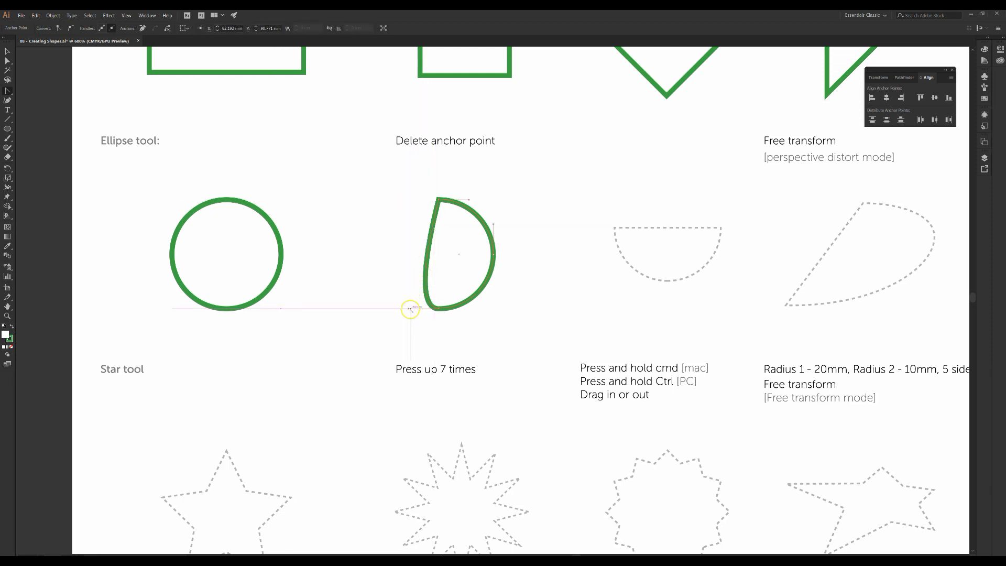
drag(407, 308, 418, 276)
click(419, 277)
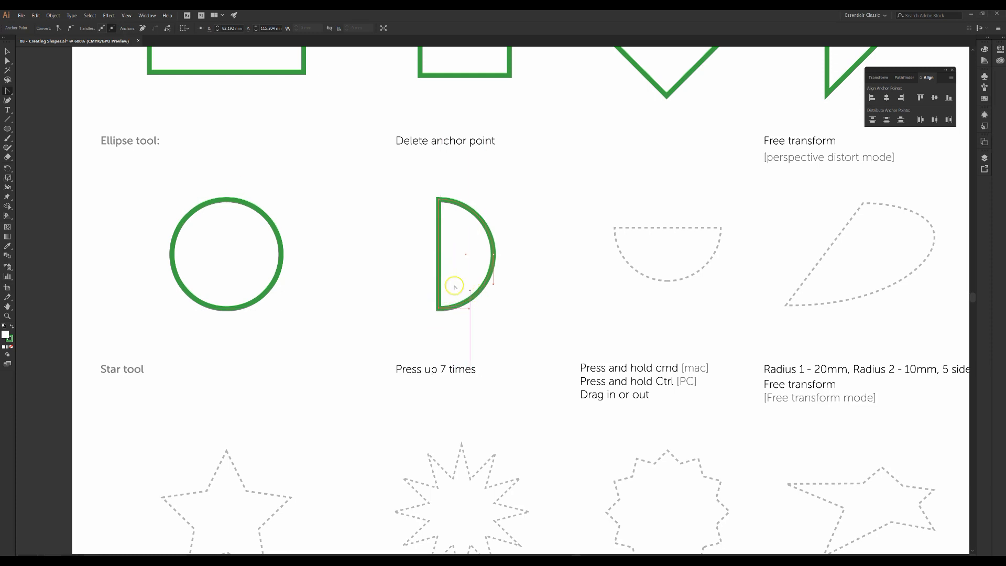
Step: Duplicate the green circle over the dashed flat-topped half-circle template
click(9, 52)
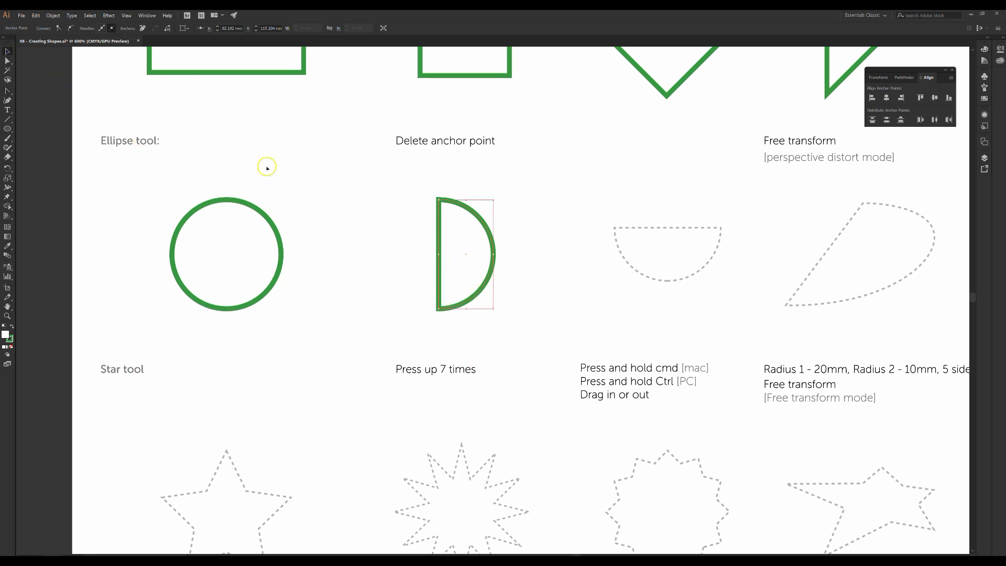
drag(597, 200, 446, 232)
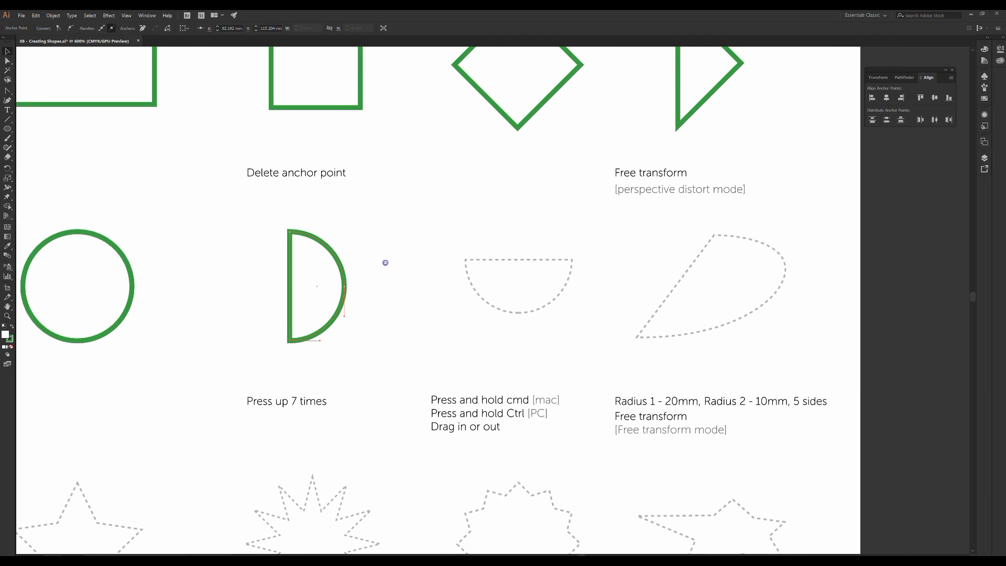
drag(354, 269, 438, 263)
click(413, 270)
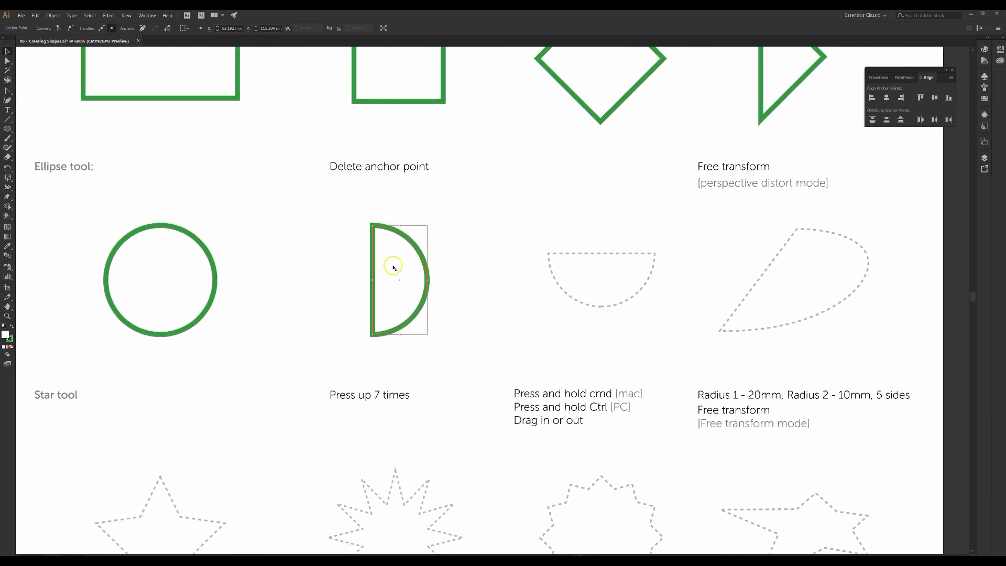
click(414, 270)
click(462, 222)
click(148, 263)
drag(149, 265, 589, 235)
drag(511, 201, 449, 232)
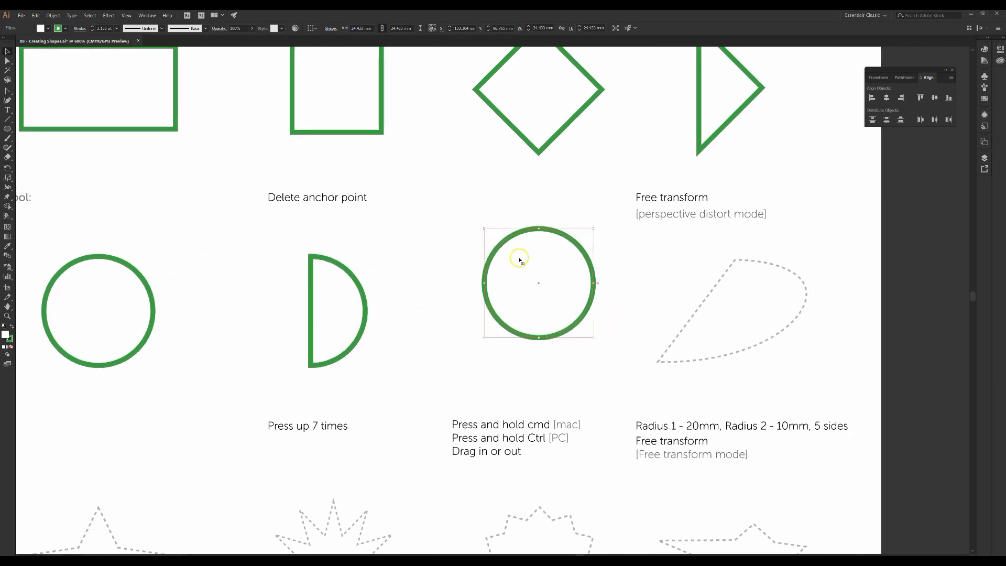
Step: Delete the new circle copy's top anchor point and collapse the upward handles of its side points to flatten the top edge
drag(8, 93, 44, 112)
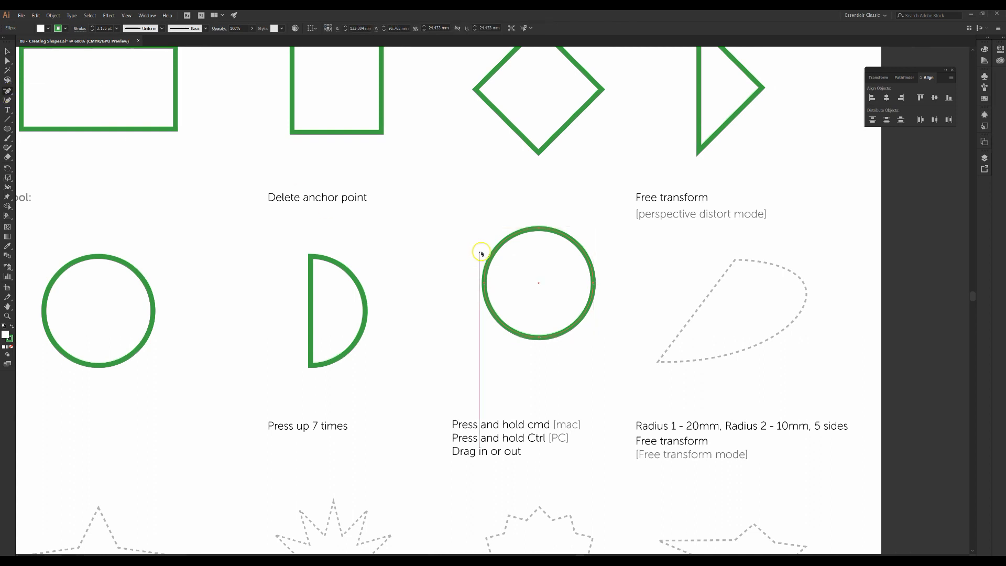
click(539, 230)
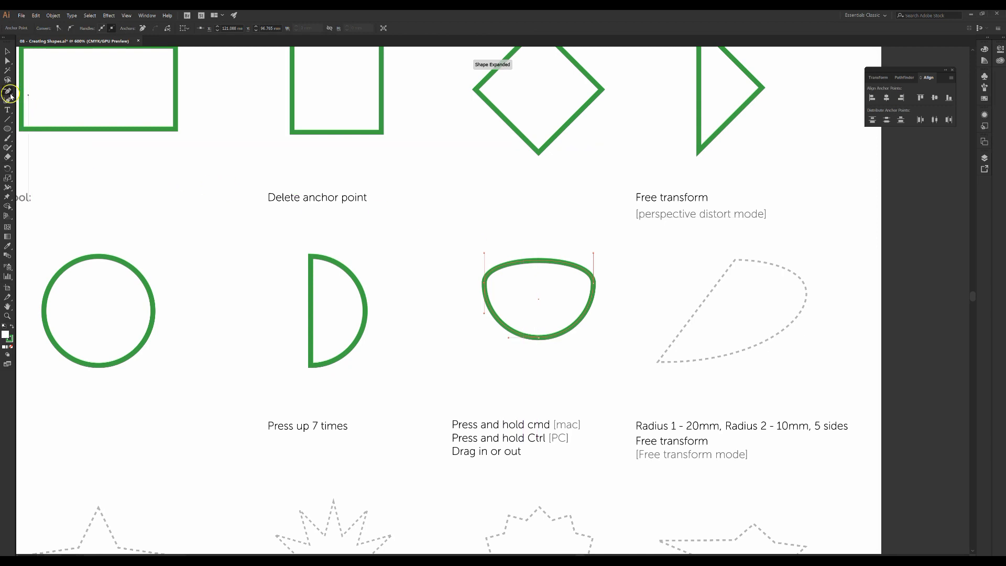
drag(8, 92, 38, 121)
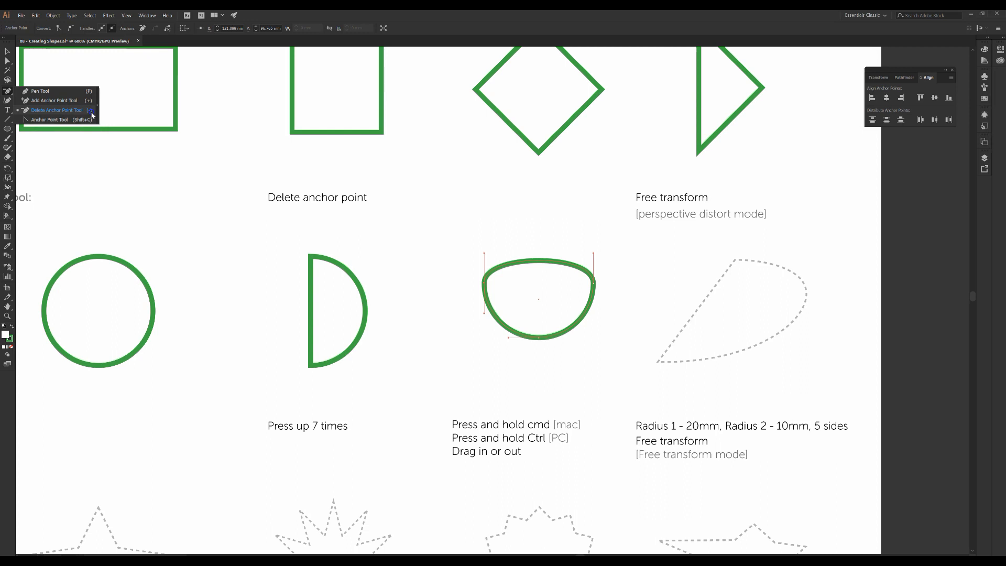
drag(89, 113, 85, 119)
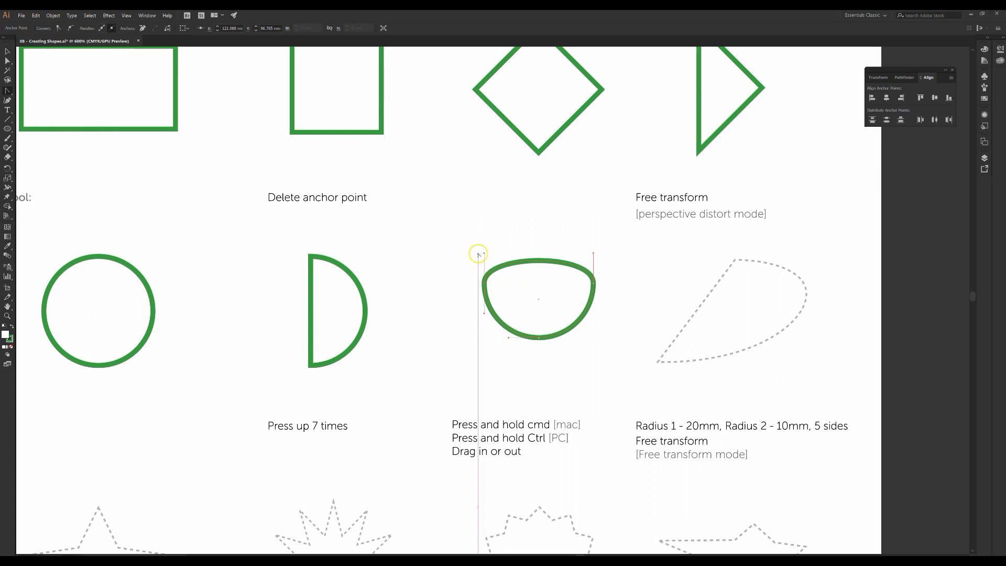
drag(483, 254, 501, 261)
click(500, 261)
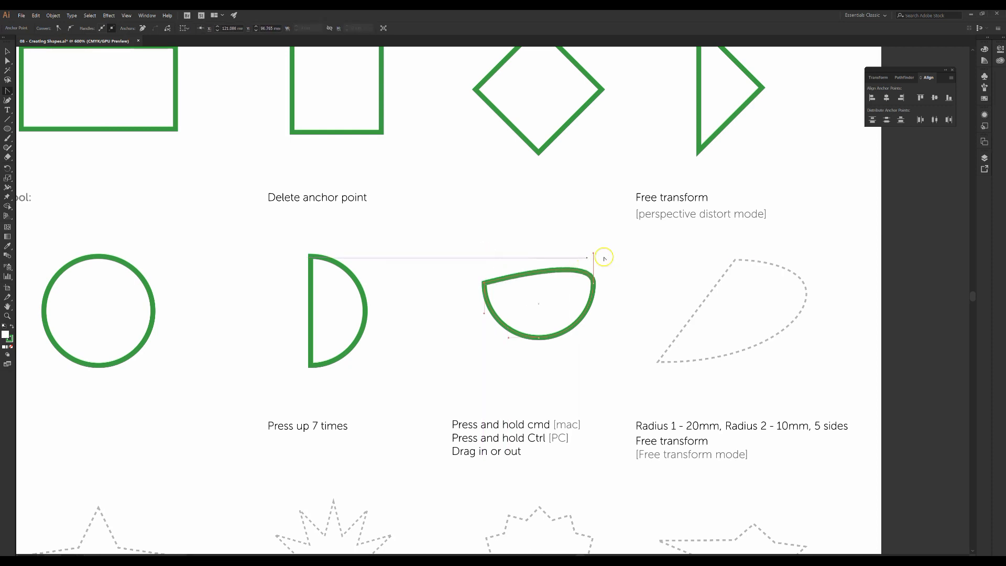
drag(595, 254, 565, 258)
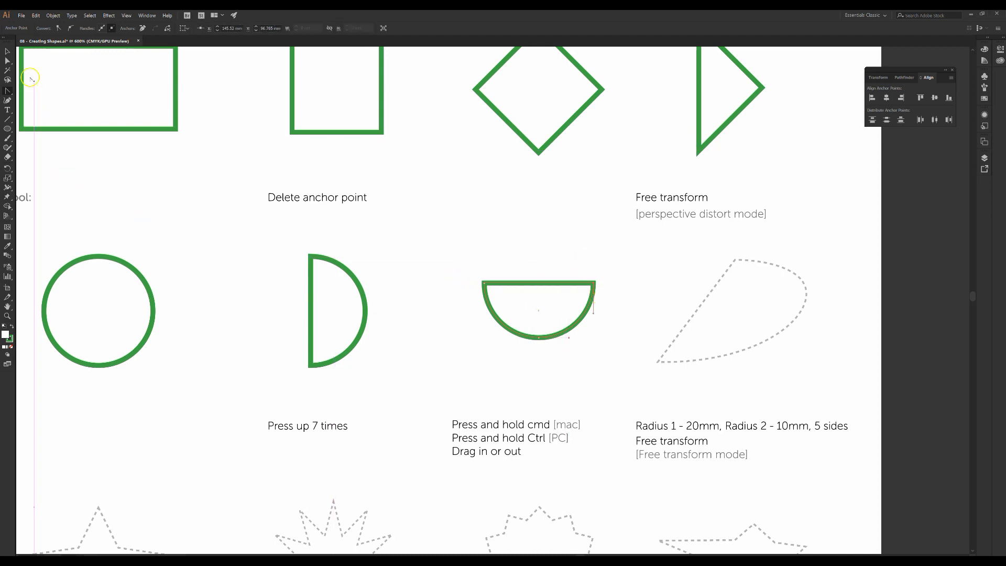
Step: Try duplicating the green circle onto the dashed perspective distort template and delete the copy
click(7, 51)
click(142, 293)
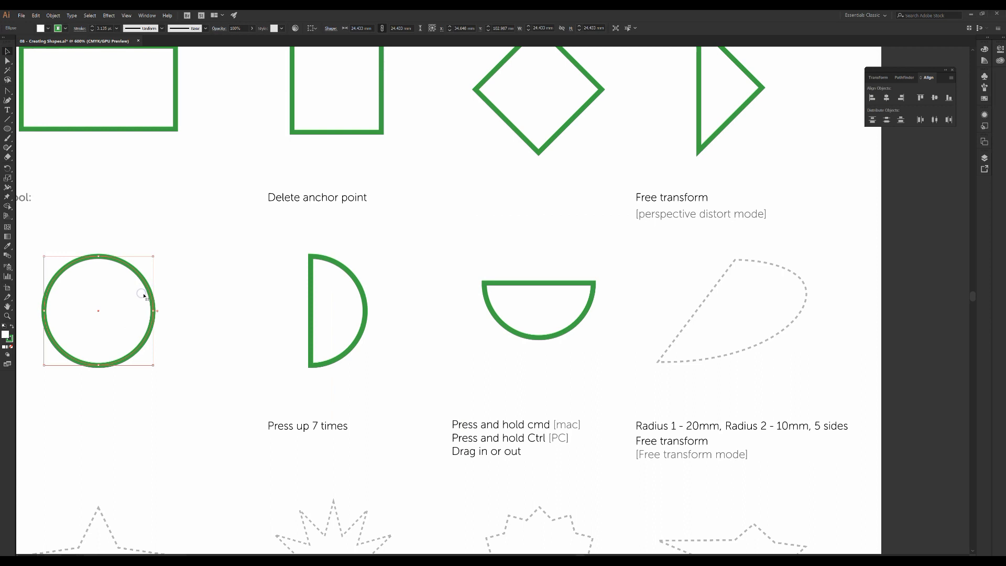
drag(144, 296, 745, 300)
key(Delete)
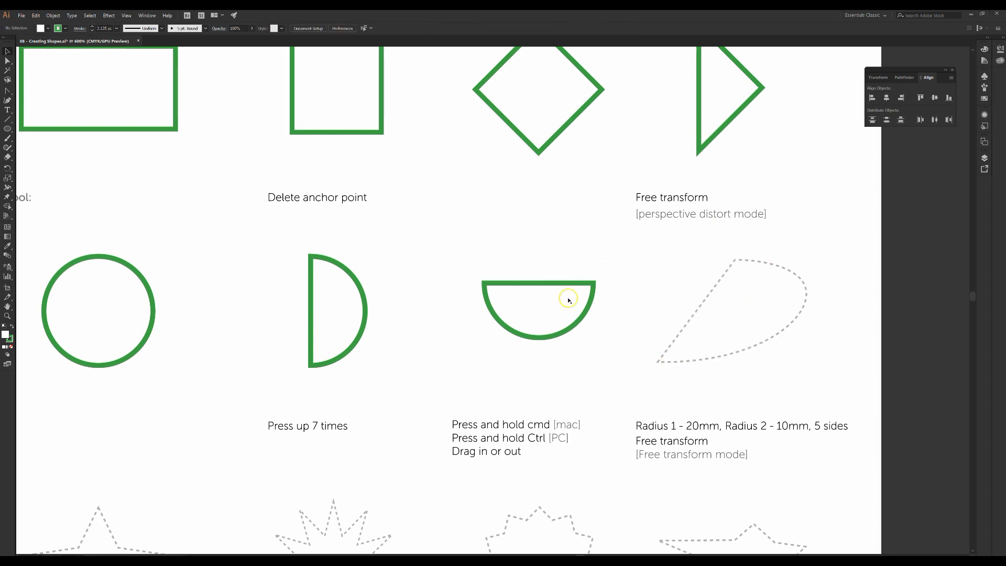
Step: Duplicate the vertical half circle onto the dashed perspective distort template, aligning its upper-left corner with the template's top corner
click(356, 303)
drag(356, 303, 779, 305)
click(735, 267)
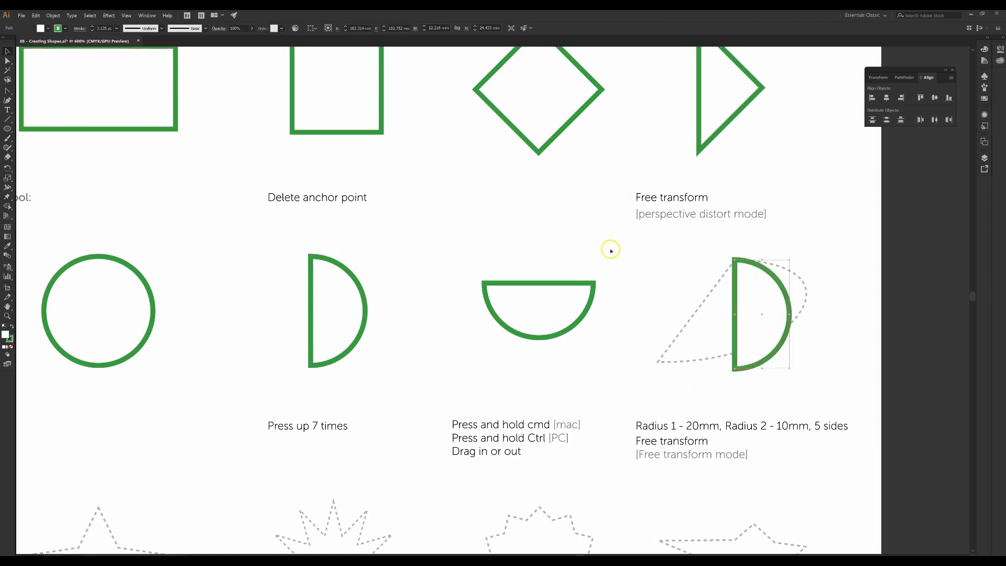
key(a)
click(453, 192)
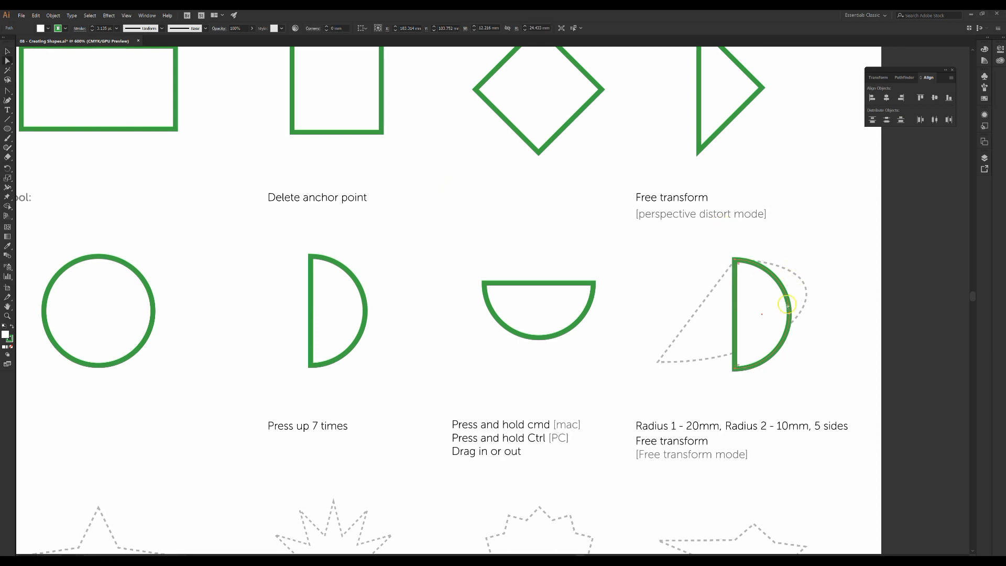
Step: Extend the half circle copy's top handle along the dashed template and adjust its right-side anchor point's upper handle and position
click(754, 259)
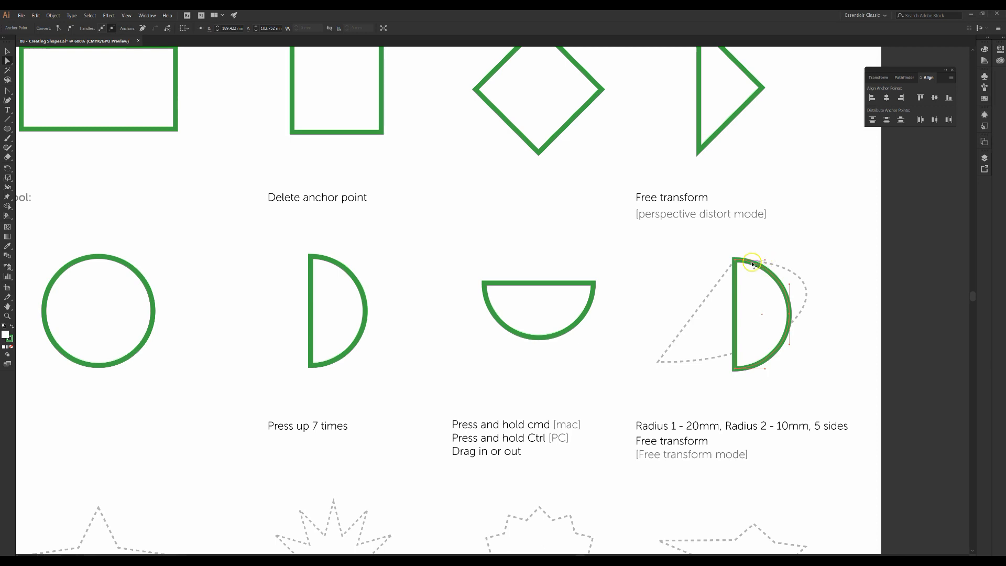
drag(765, 260, 788, 287)
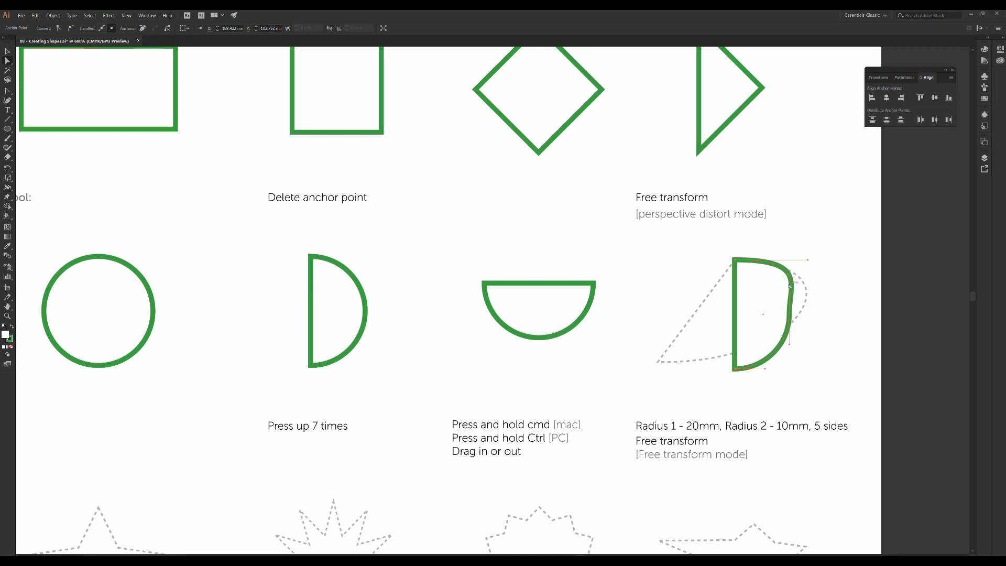
drag(789, 285, 804, 291)
click(788, 321)
drag(775, 340, 791, 458)
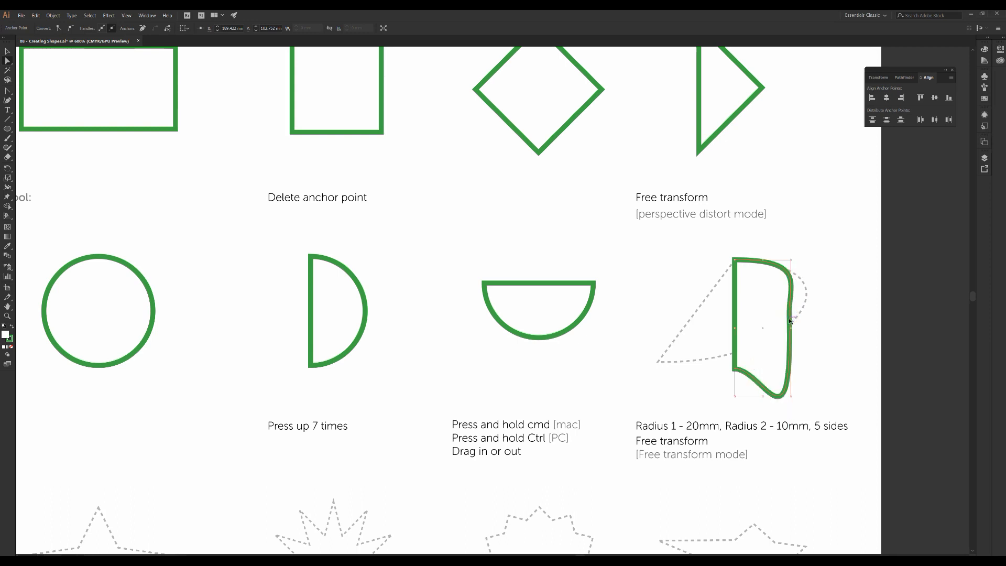
key(ctrl+z)
drag(789, 315, 789, 324)
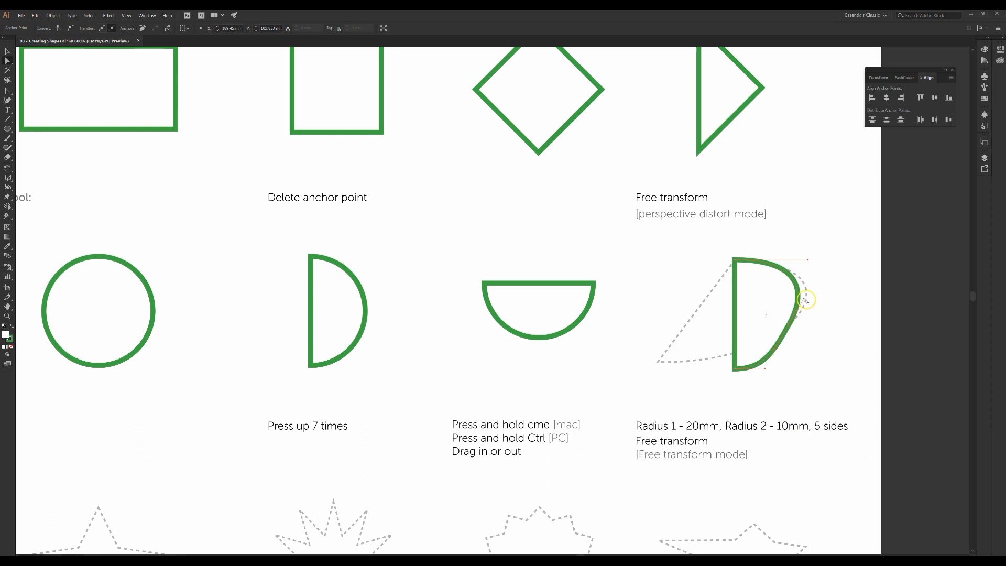
Step: Angle the right-side anchor's upper handle outward along the dashed curve and move the shape's bottom corner to the template's lower-left tip
click(807, 300)
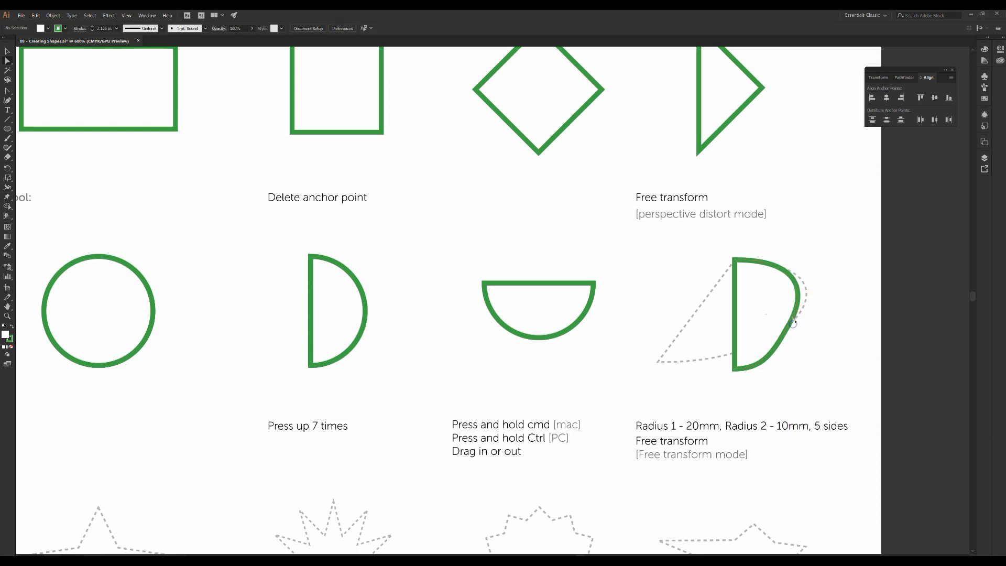
click(807, 299)
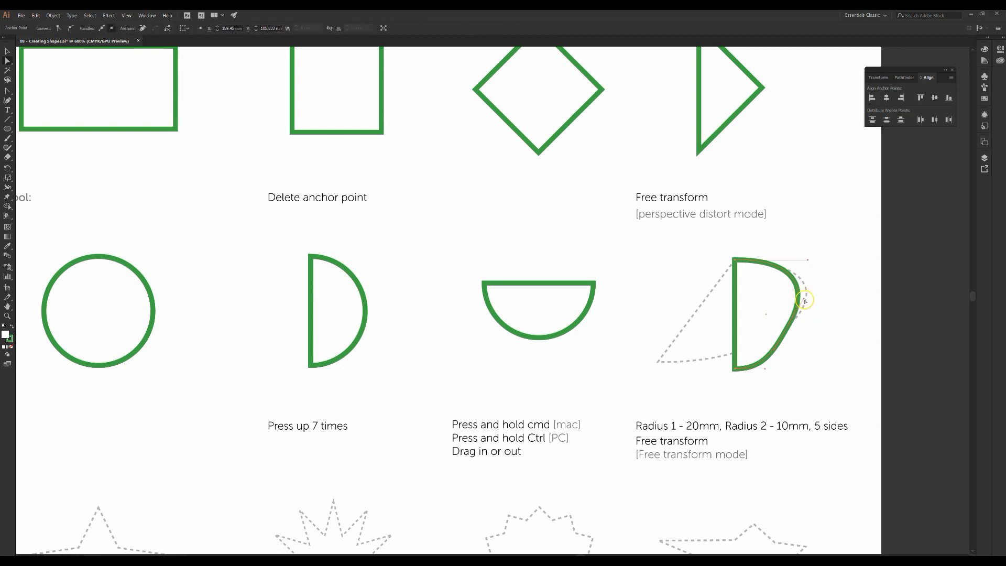
drag(804, 300, 823, 296)
click(740, 370)
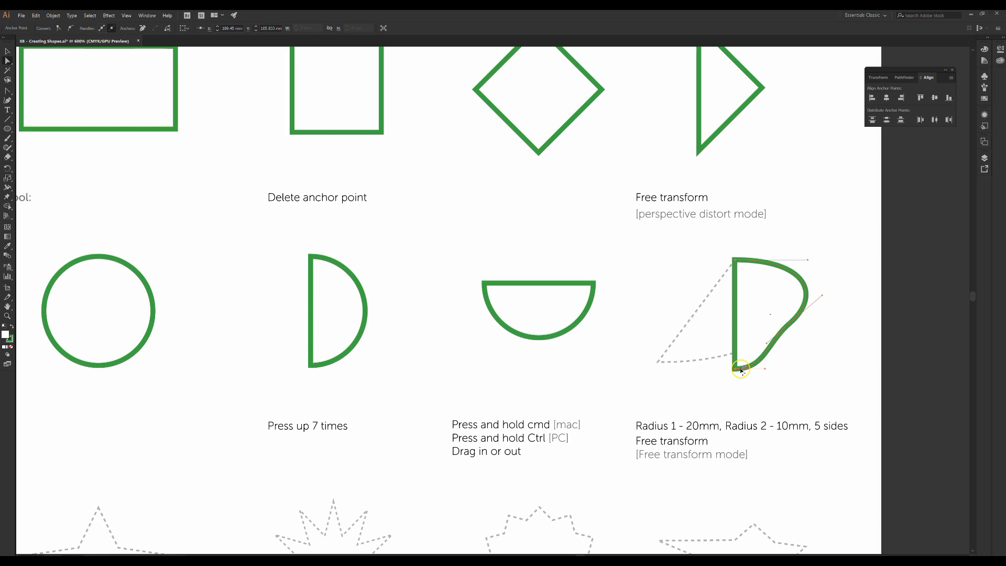
mouse_move(735, 368)
mouse_down()
mouse_move(650, 364)
mouse_move(726, 359)
mouse_up()
click(782, 366)
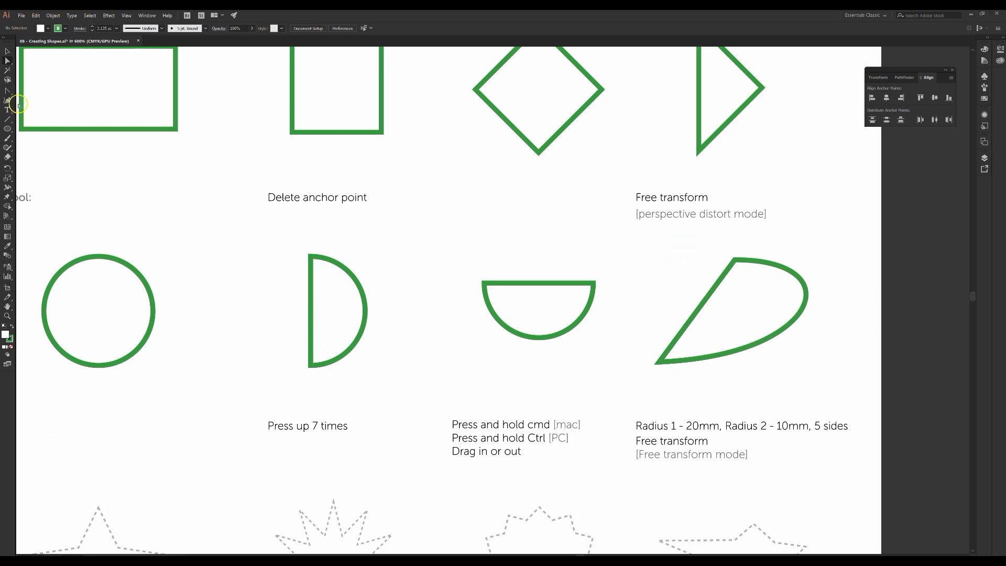
Step: Duplicate the vertical half circle onto the template's lower-left tip and move the finished distorted shape aside, partly off the artboard
click(8, 50)
click(312, 317)
drag(312, 317, 629, 288)
drag(714, 287, 879, 306)
drag(680, 269, 710, 297)
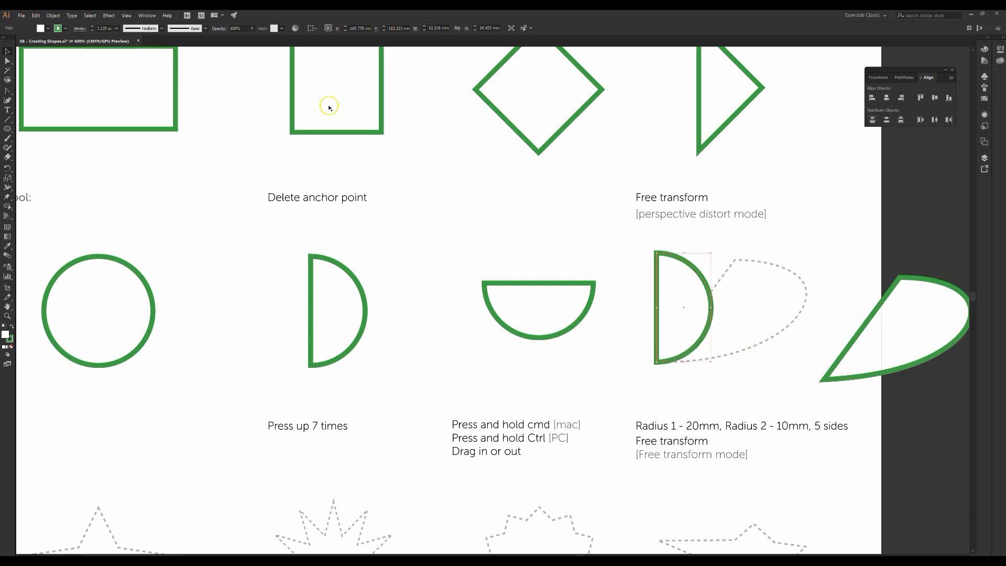
click(51, 16)
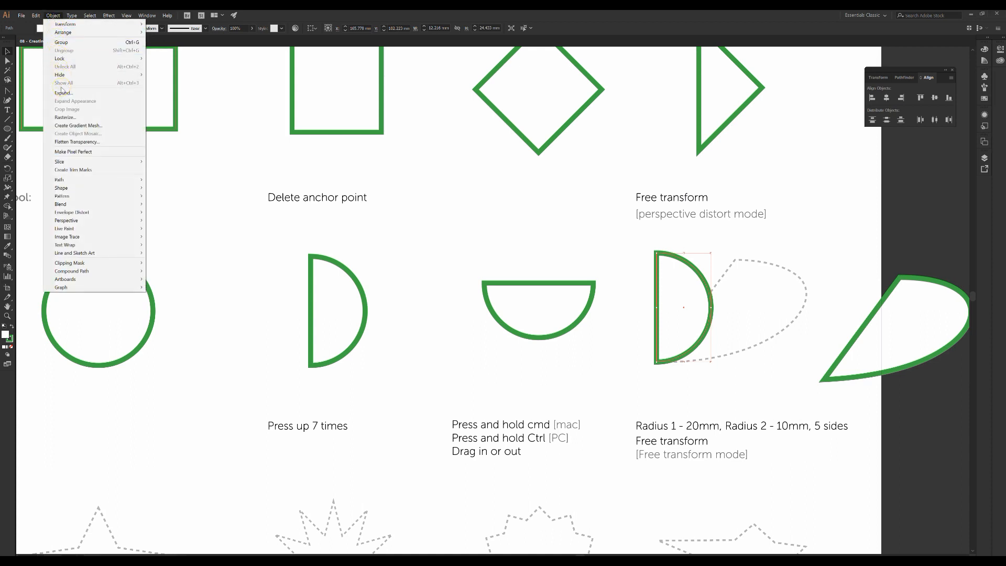
mouse_move(36, 15)
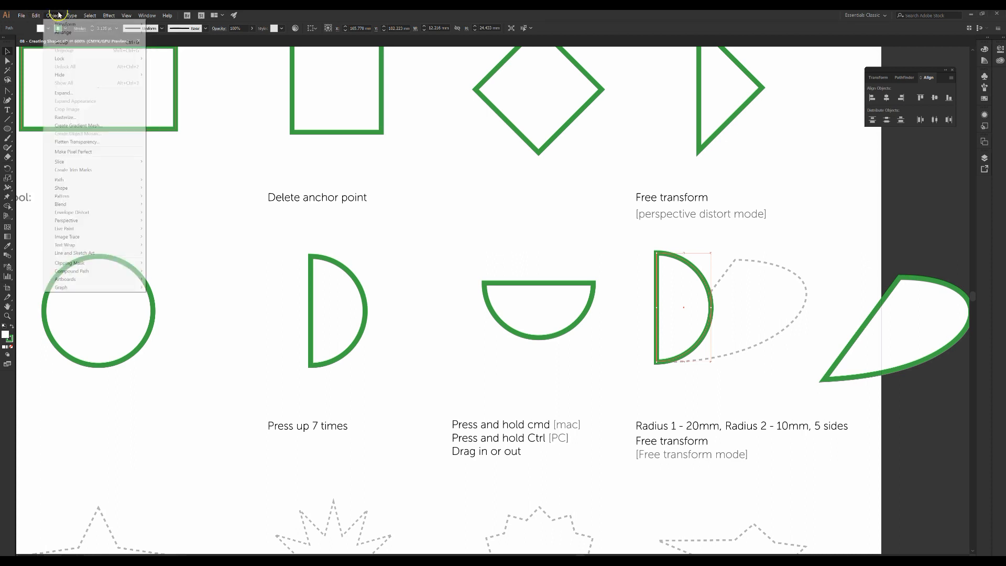
click(24, 15)
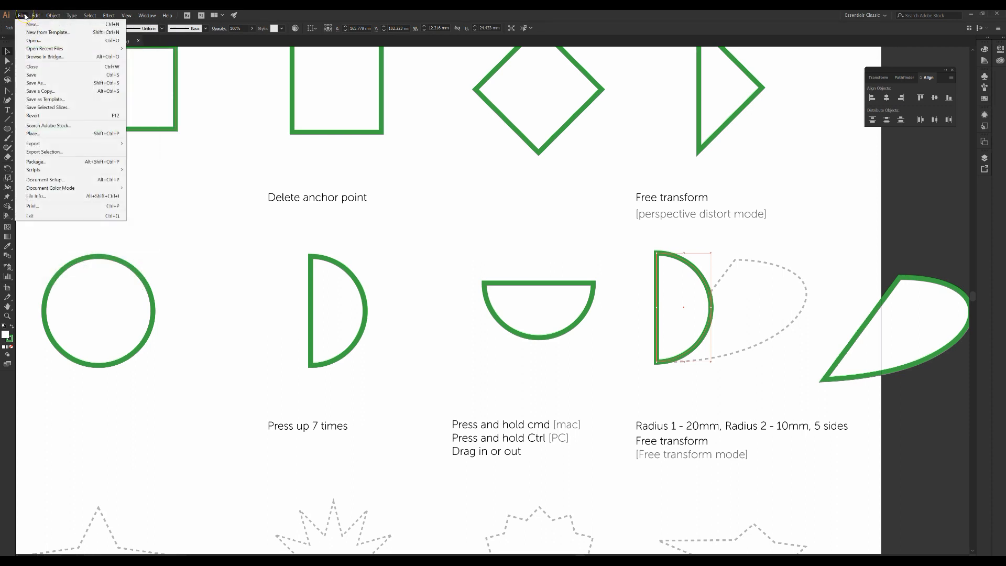
mouse_move(34, 16)
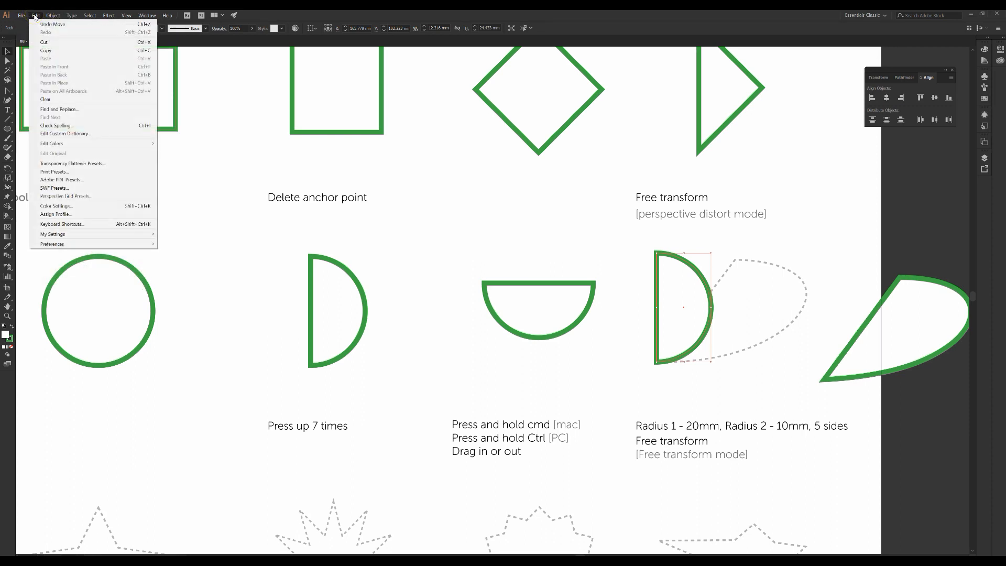
click(51, 16)
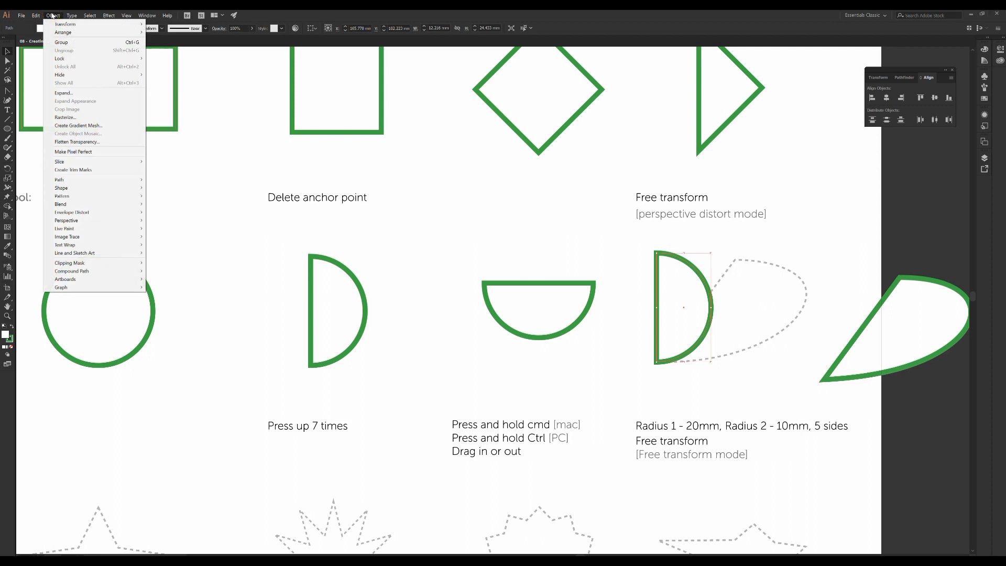
mouse_move(72, 16)
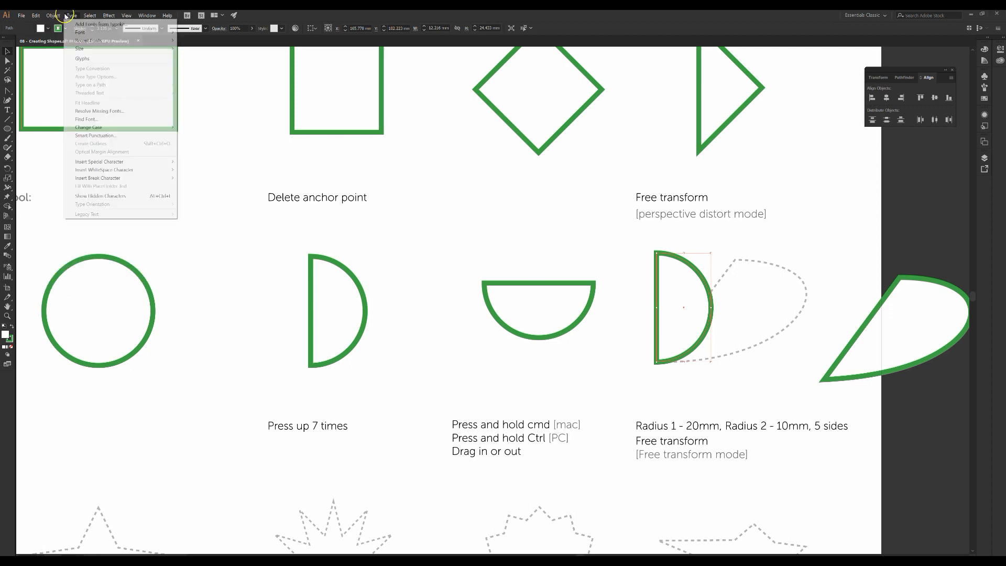
click(94, 16)
click(117, 15)
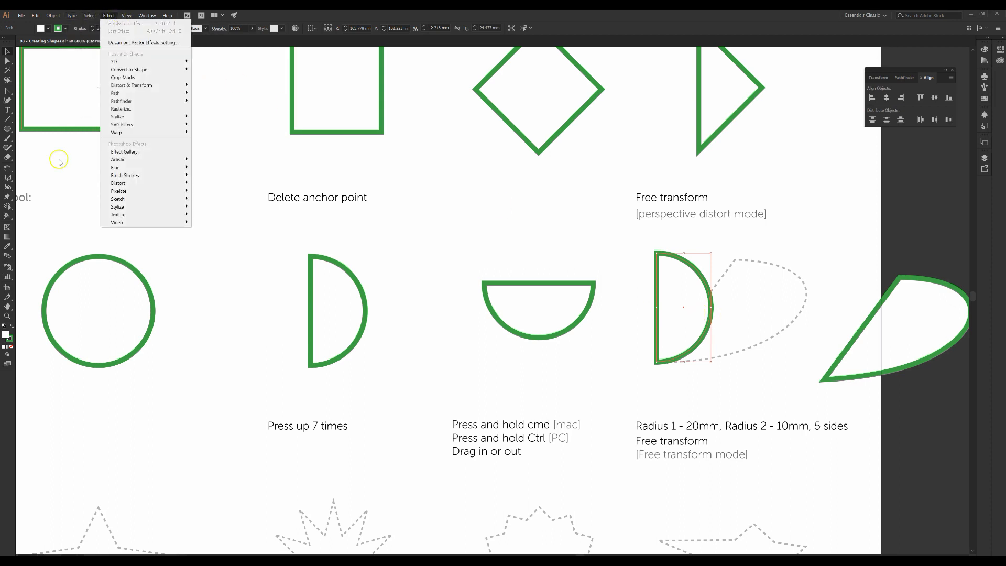
key(Escape)
key(e)
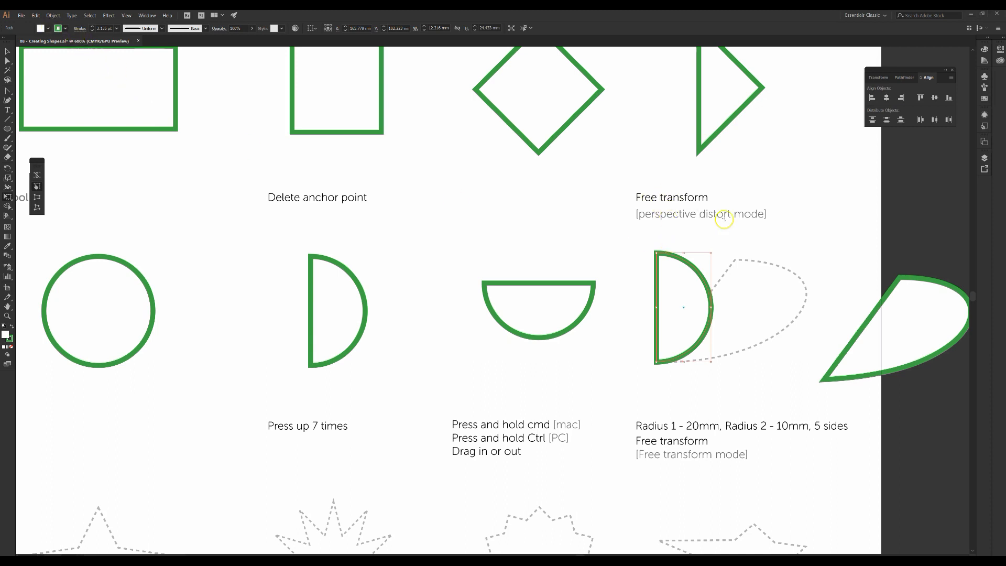
click(57, 16)
mouse_move(64, 25)
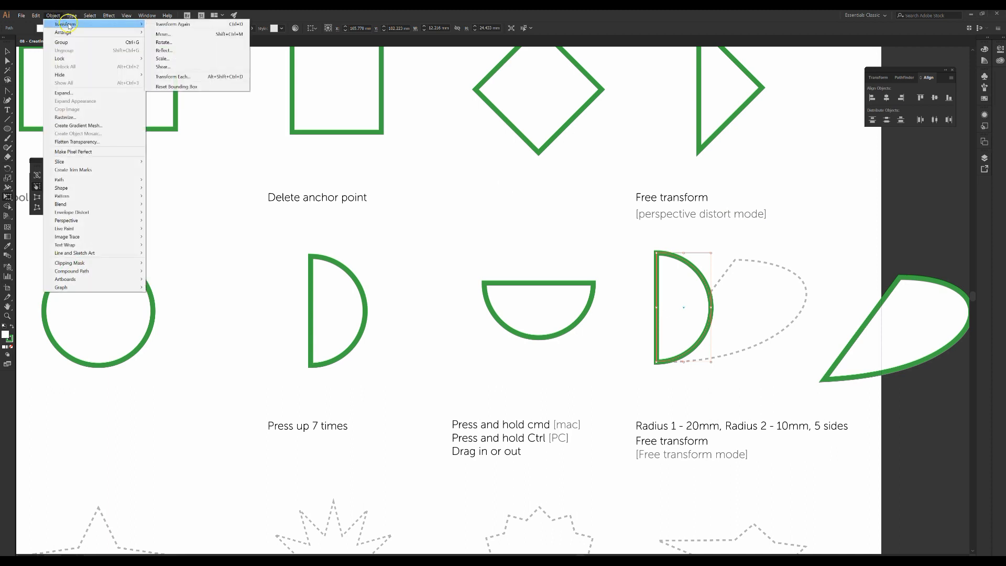
mouse_move(82, 163)
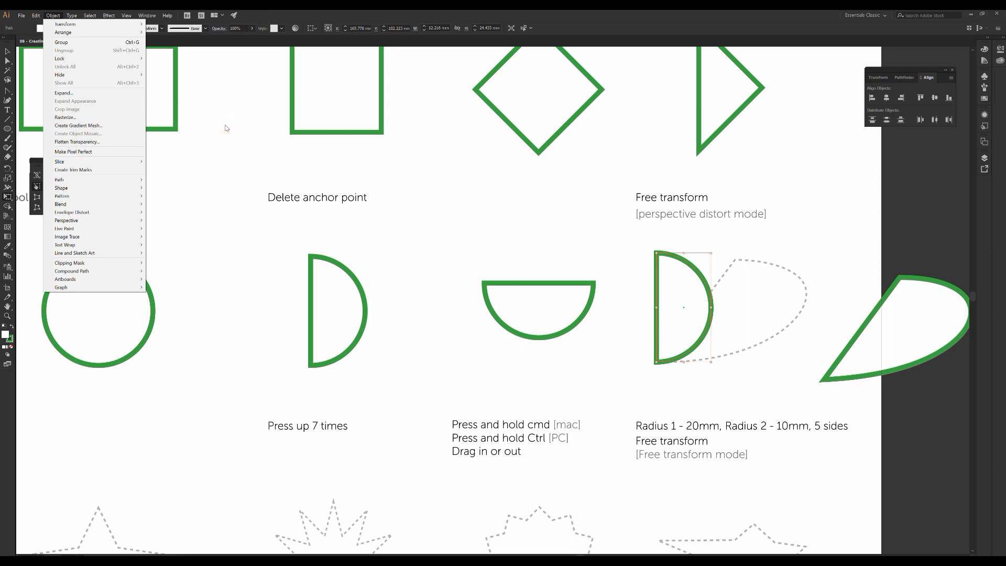
click(218, 180)
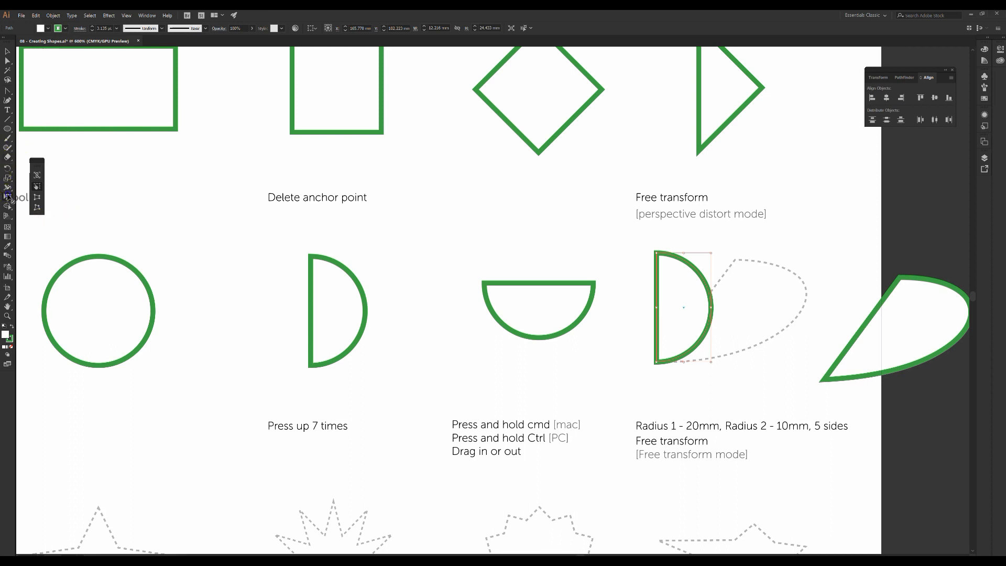
Step: Slightly distort the half circle copy with Free Transform's Perspective Distort and place its bottom corner on the template's lower-left tip
drag(10, 197, 24, 199)
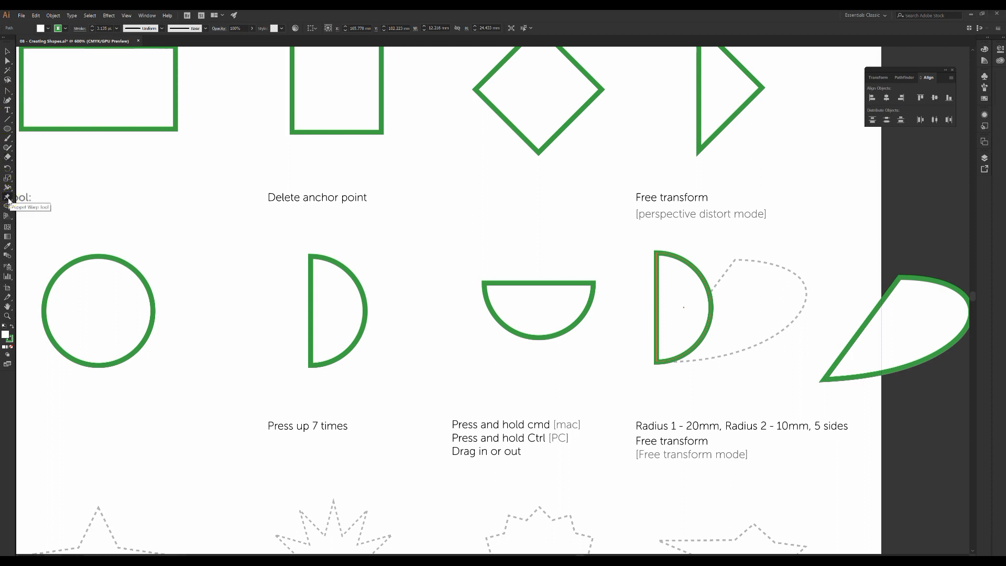
click(8, 198)
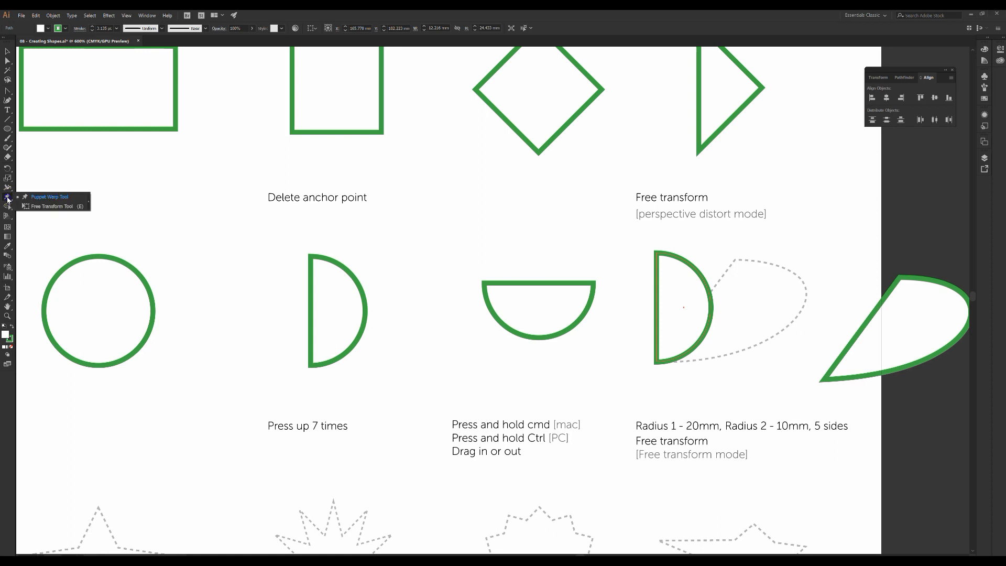
click(39, 207)
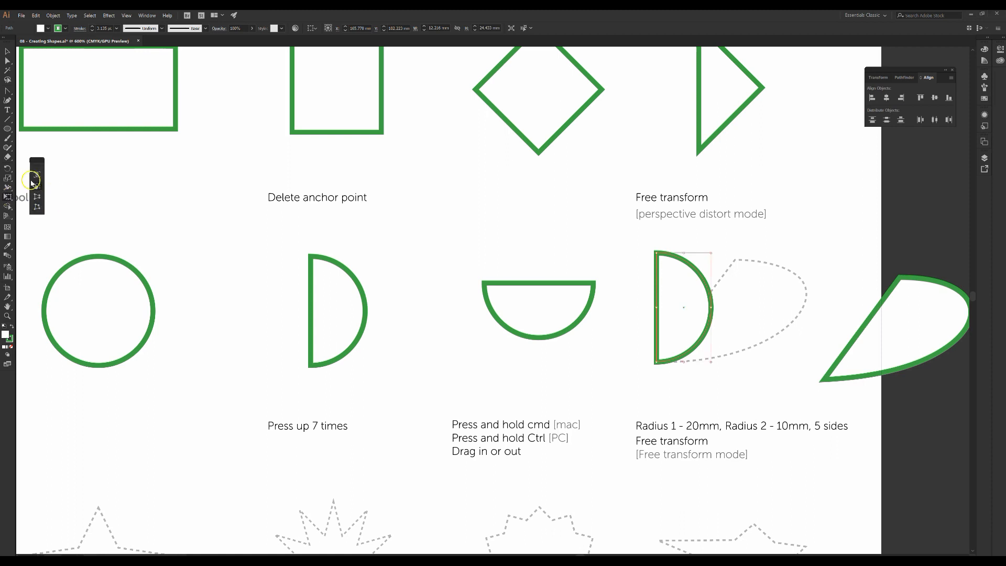
click(37, 198)
click(36, 198)
drag(713, 255, 749, 267)
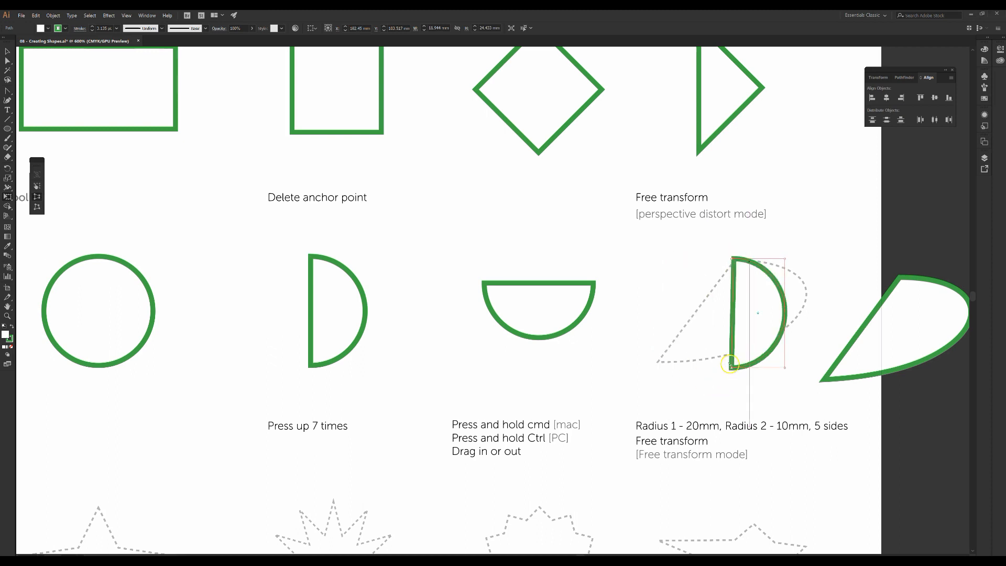
drag(733, 368, 662, 363)
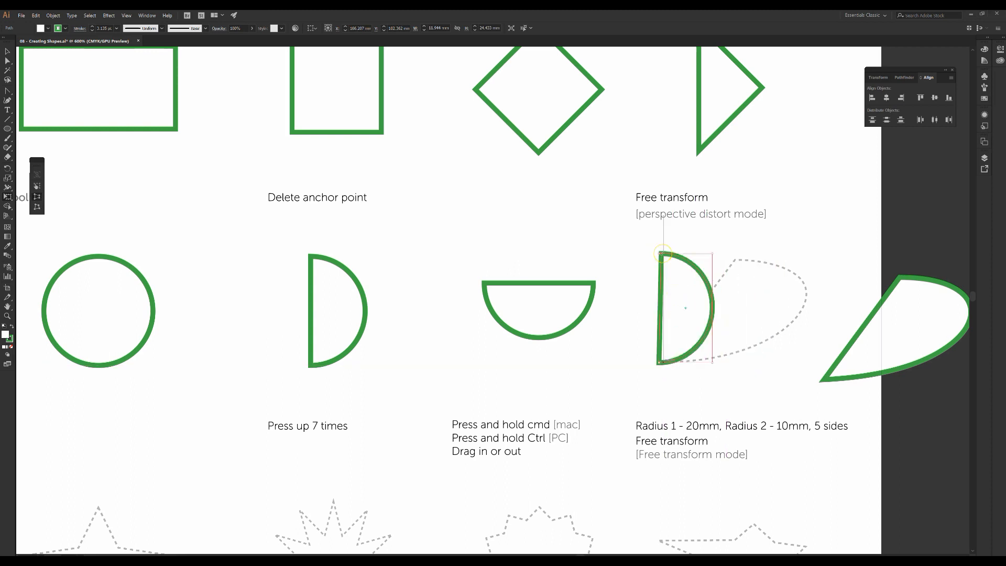
Step: Narrow the top of the half circle copy with Perspective Distort and move its top corner onto the template's top corner
key(ctrl+equal)
key(ctrl+equal)
key(ctrl+equal)
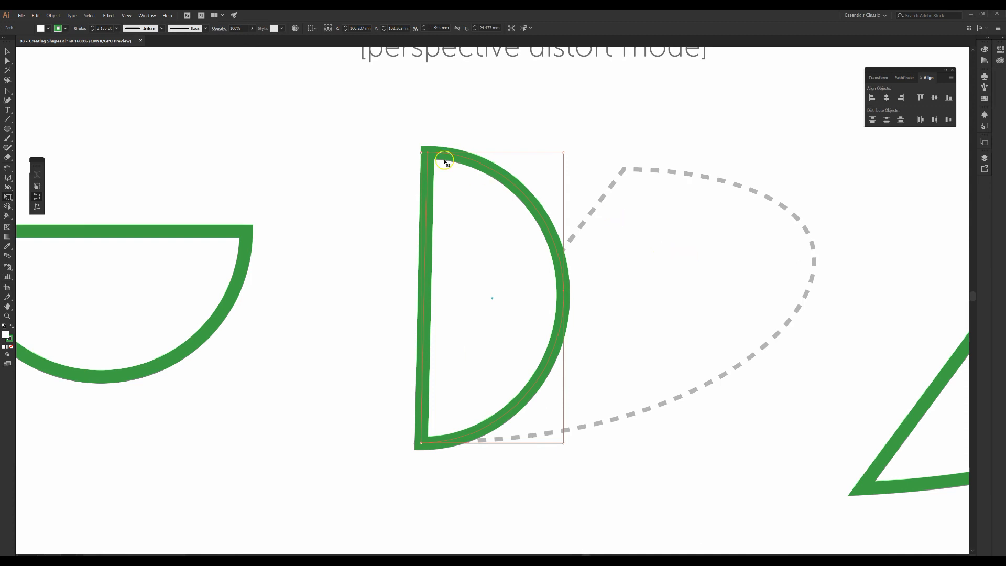
drag(428, 154, 517, 165)
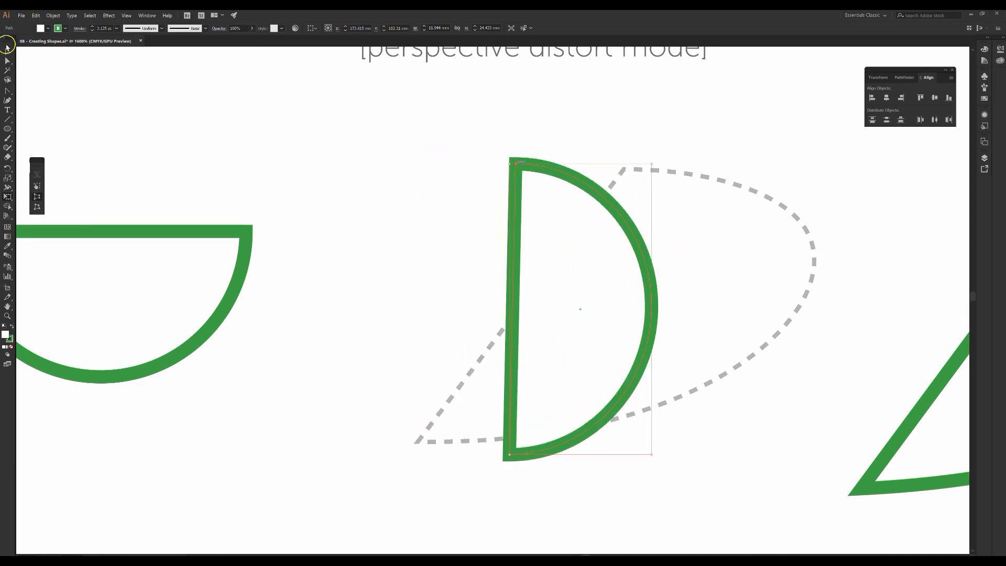
click(8, 63)
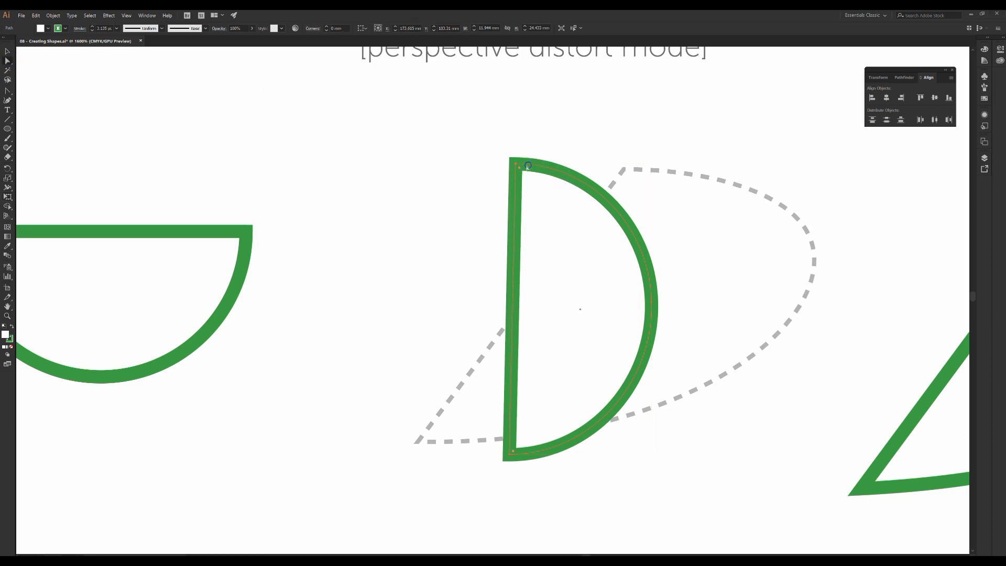
click(6, 52)
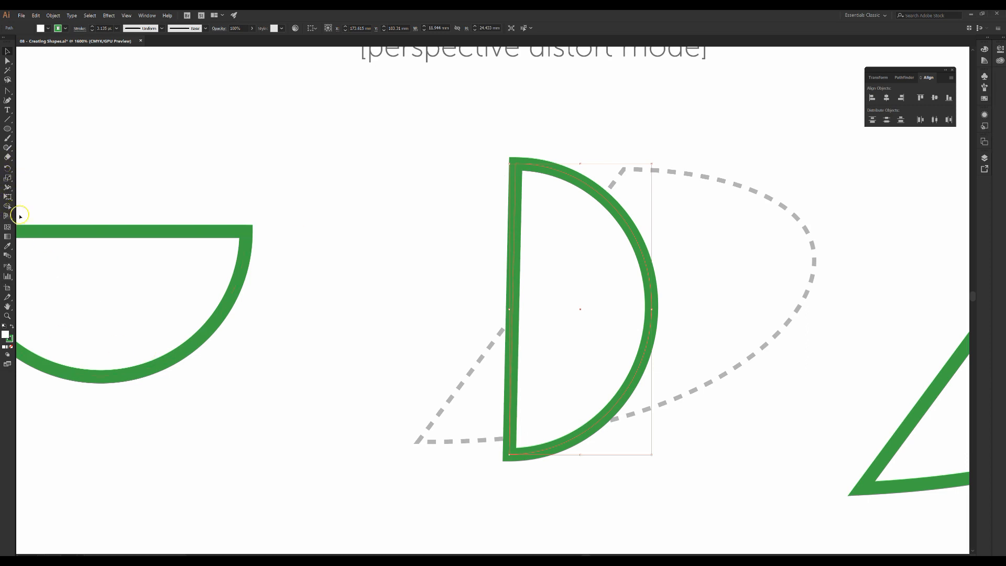
drag(6, 199, 35, 200)
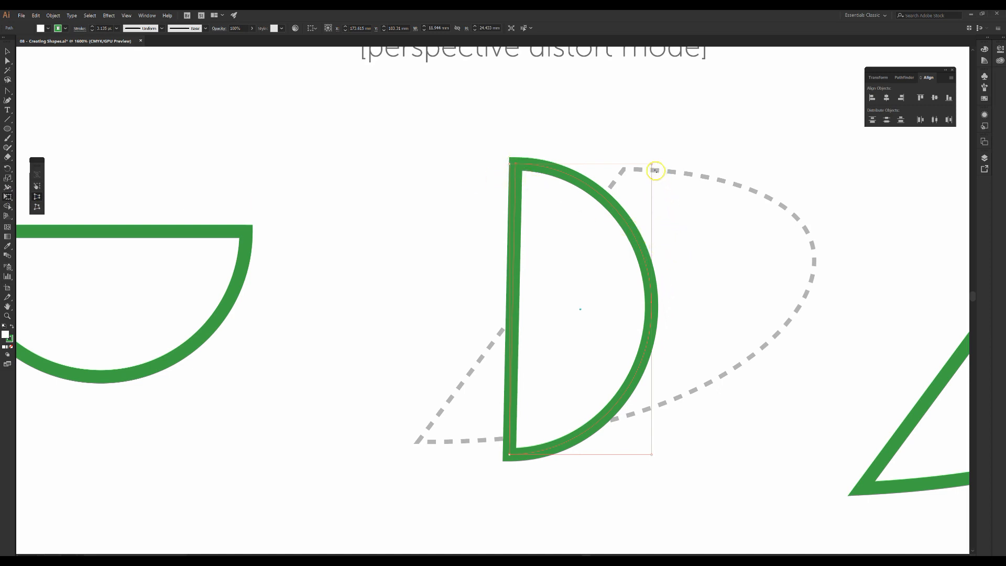
drag(653, 167, 606, 167)
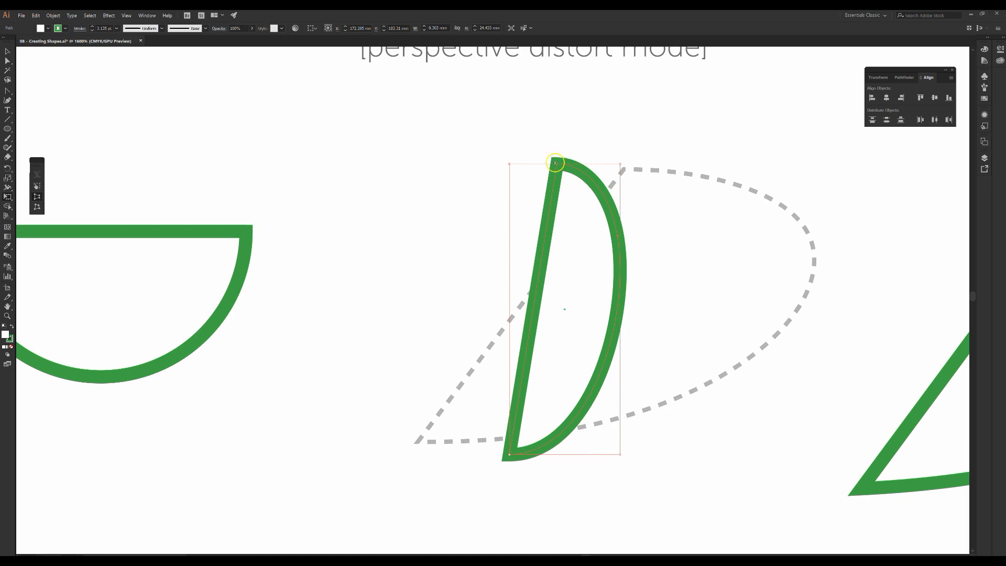
drag(557, 166, 624, 169)
Step: Place the half circle copy's top corner on the template's and stretch its bottom corner to the lower-left tip with Perspective Distort
click(585, 460)
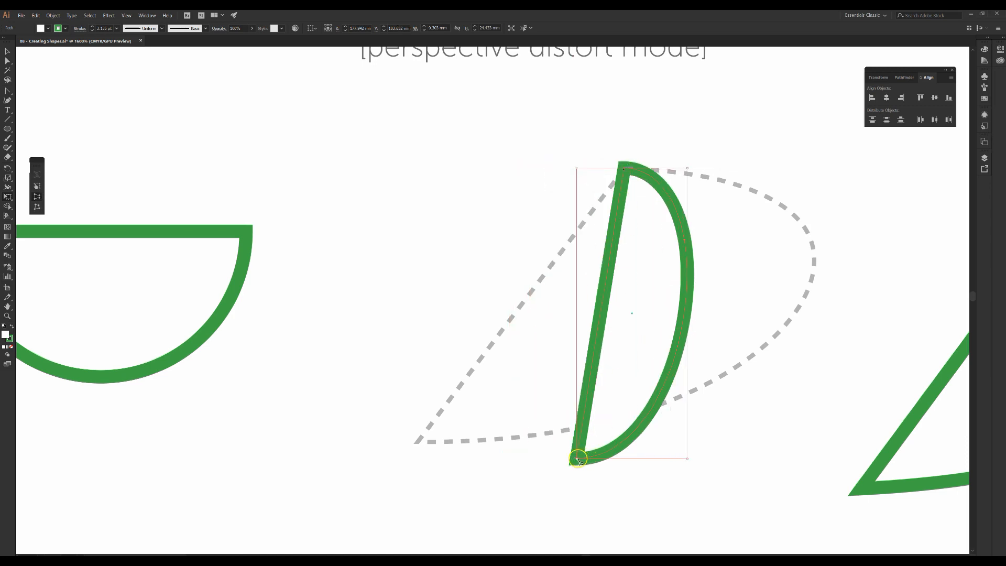
drag(576, 459, 418, 464)
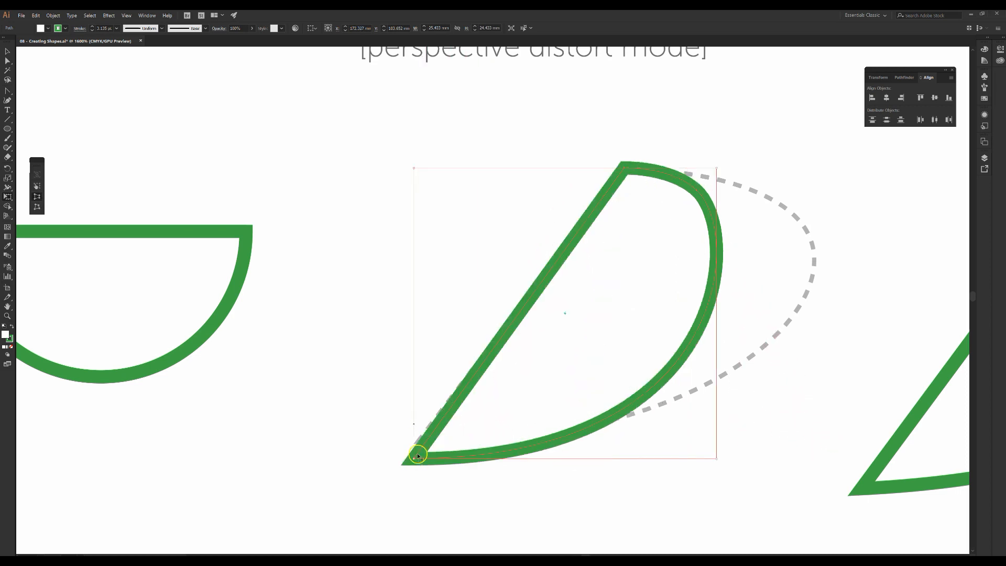
drag(415, 457, 447, 445)
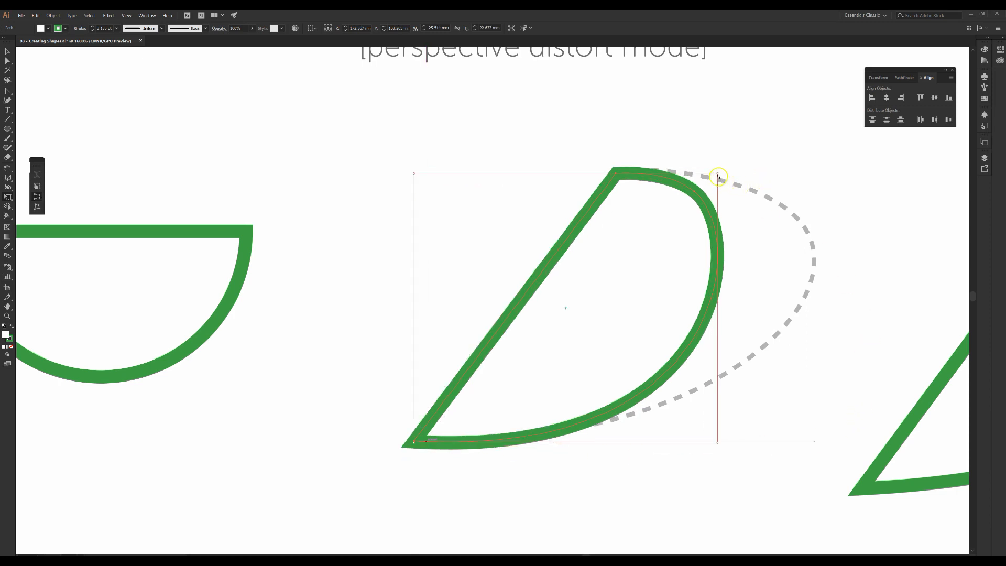
Step: Pull the curved side of the half circle copy outward toward the dashed curve using Perspective Distort
drag(717, 174, 795, 204)
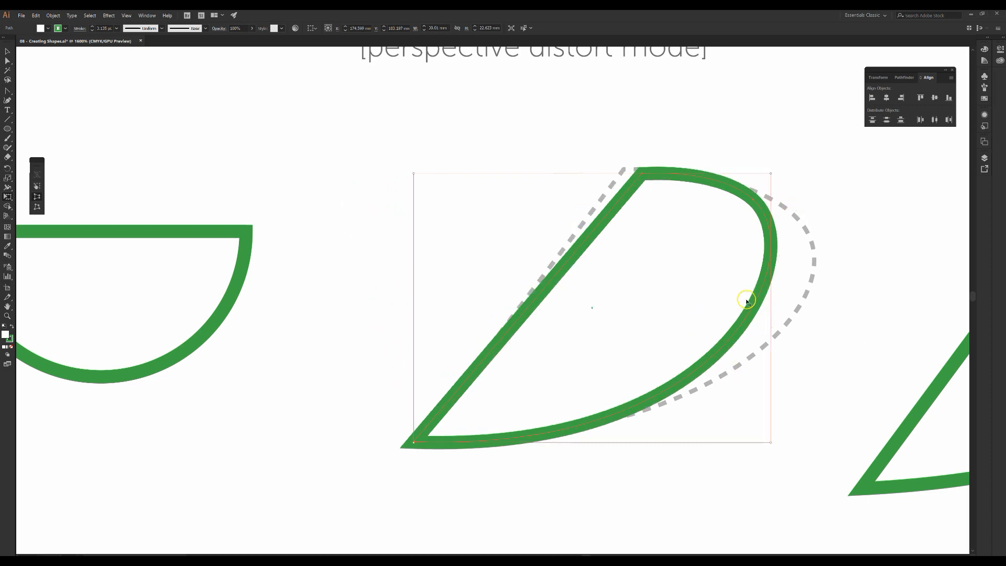
drag(773, 444, 838, 400)
mouse_move(749, 343)
mouse_down()
mouse_move(780, 335)
mouse_move(770, 348)
mouse_move(740, 336)
mouse_move(764, 340)
mouse_up()
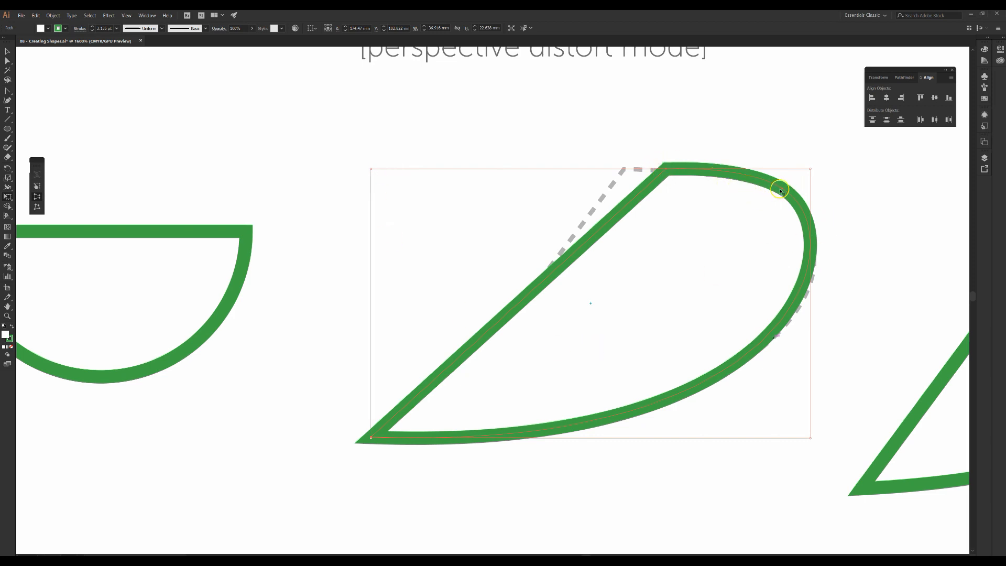
mouse_move(783, 190)
mouse_down()
mouse_move(766, 188)
mouse_move(782, 192)
mouse_move(808, 169)
mouse_move(772, 174)
mouse_up()
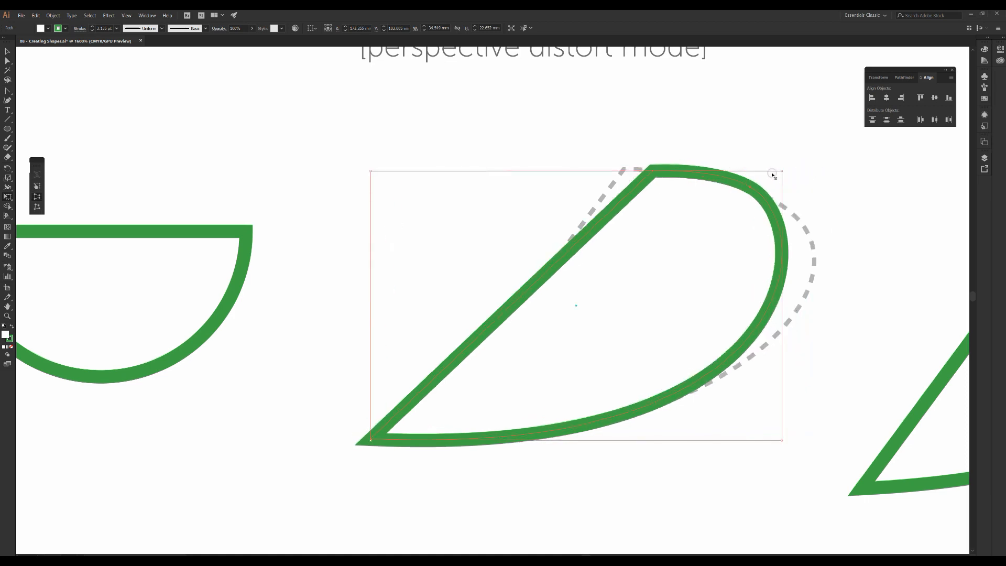
drag(781, 440, 802, 429)
Step: Move the earlier finished distorted shape up close beside the newly distorted one, leaving both in the Ellipse row
key(ctrl+minus)
key(ctrl+minus)
key(ctrl+minus)
key(ctrl+minus)
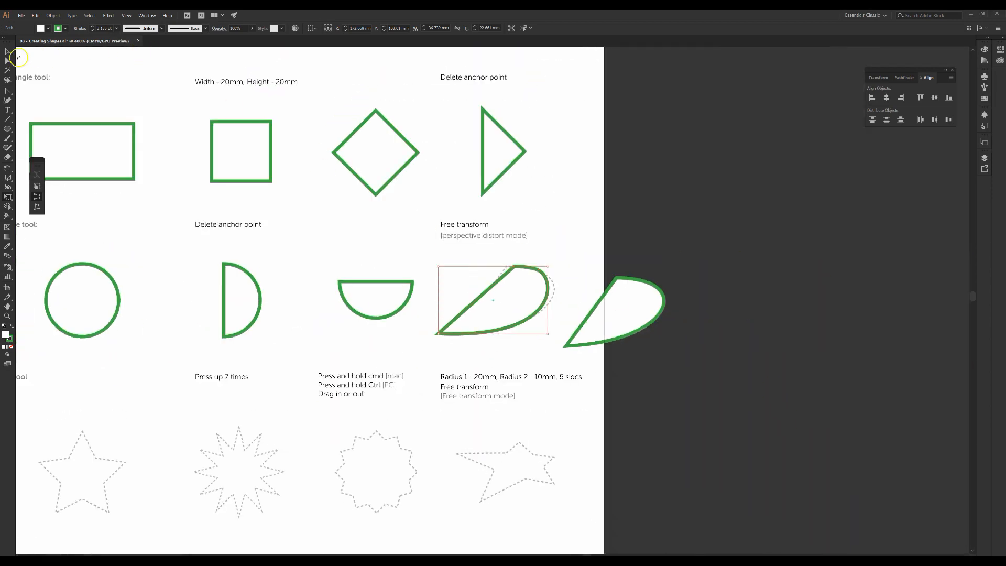
click(8, 53)
drag(596, 333, 554, 346)
click(525, 291)
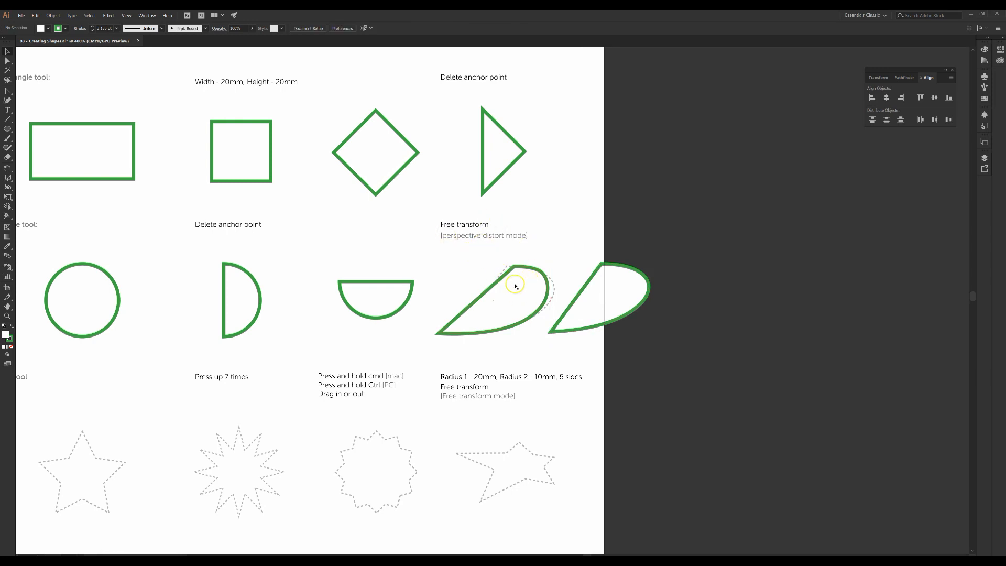
drag(425, 344, 700, 277)
drag(497, 347, 477, 307)
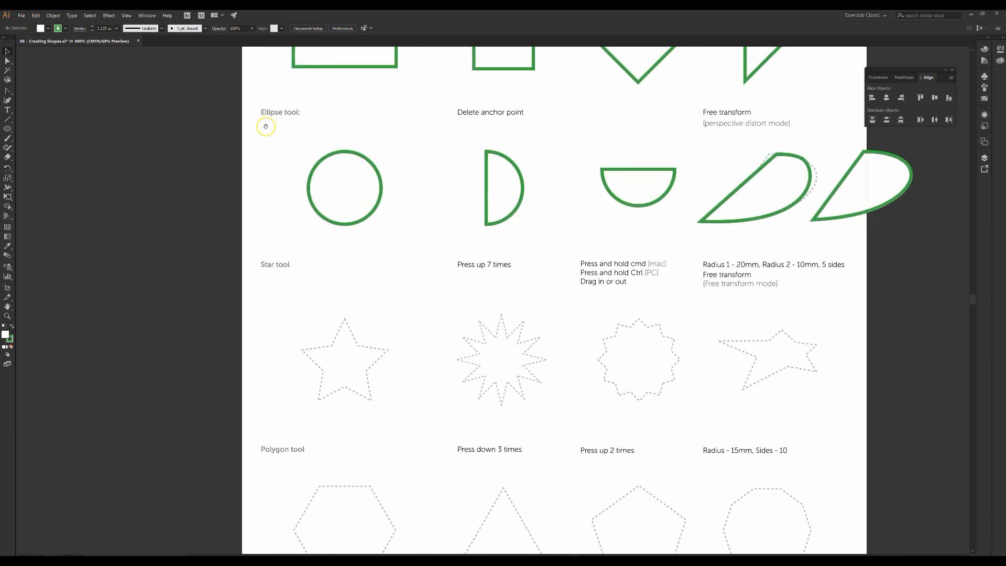
Step: Draw an upright five-pointed star about 29.5 mm wide over the first template of the Star tool row and set its fill to none
scroll(429, 249, down, 3)
scroll(429, 249, right, 1)
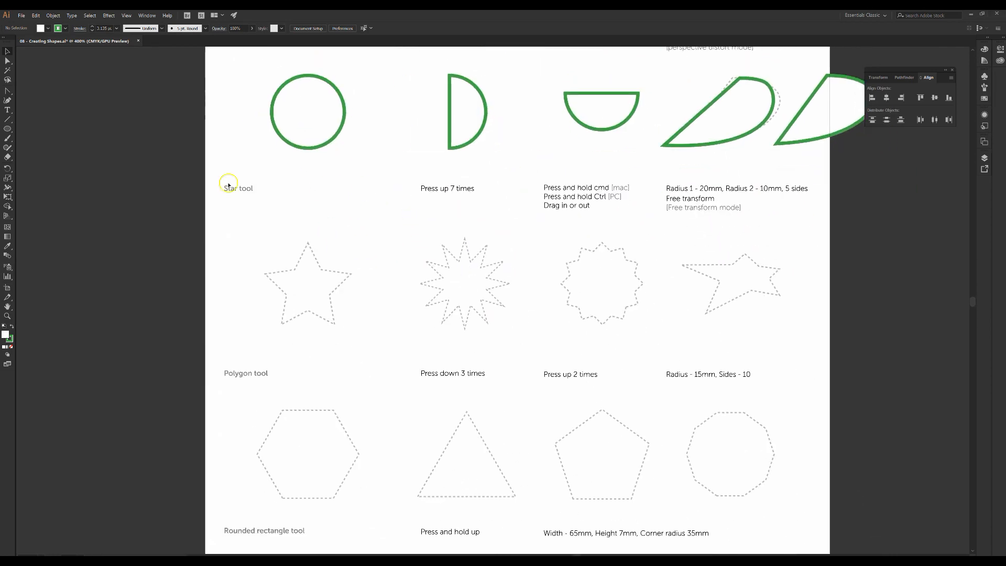
click(8, 129)
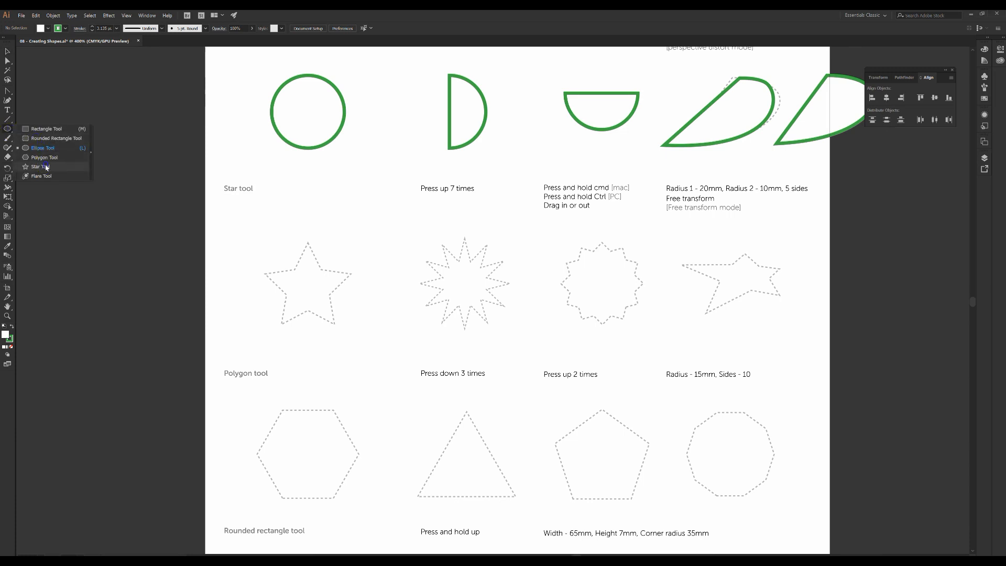
click(47, 167)
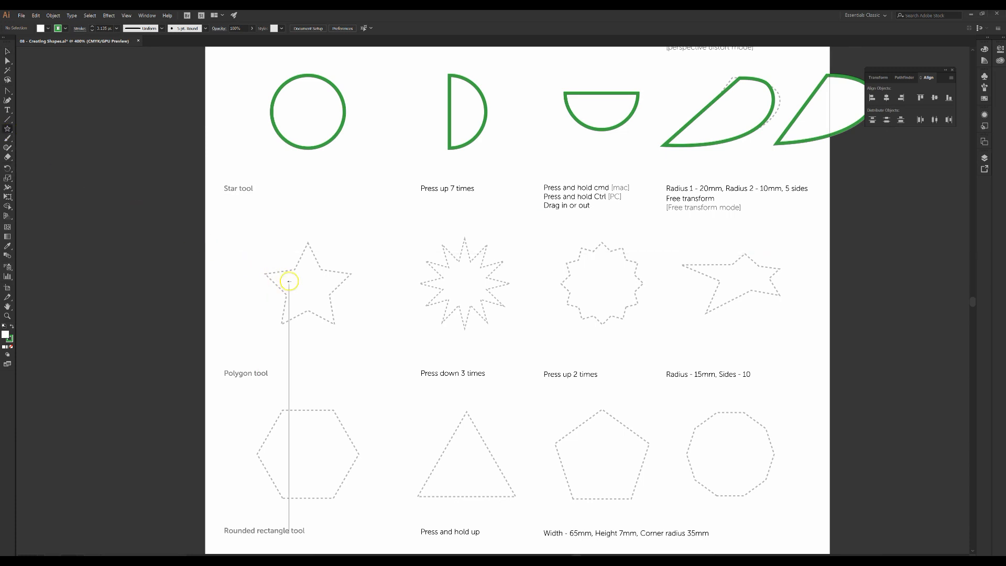
drag(307, 288, 354, 281)
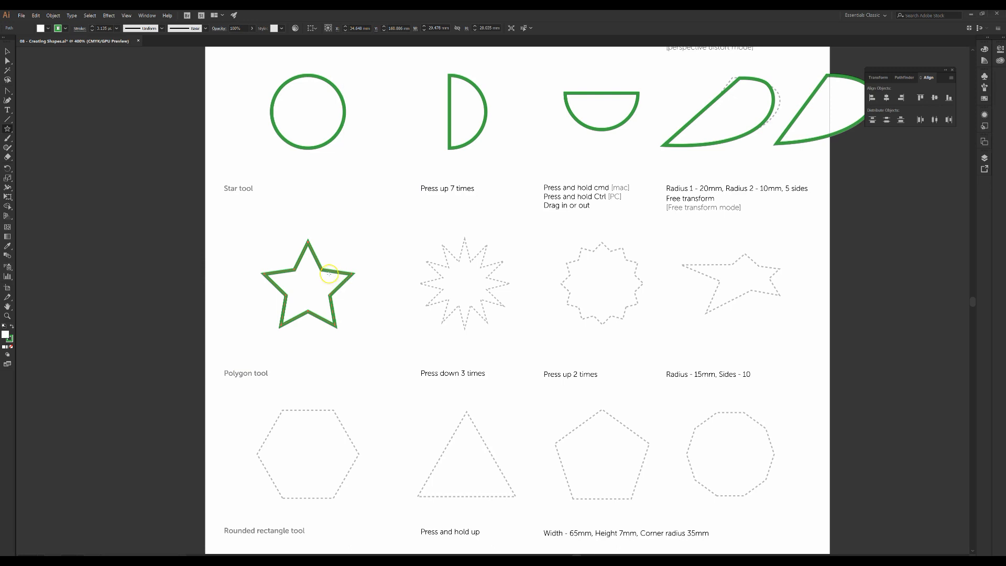
click(46, 28)
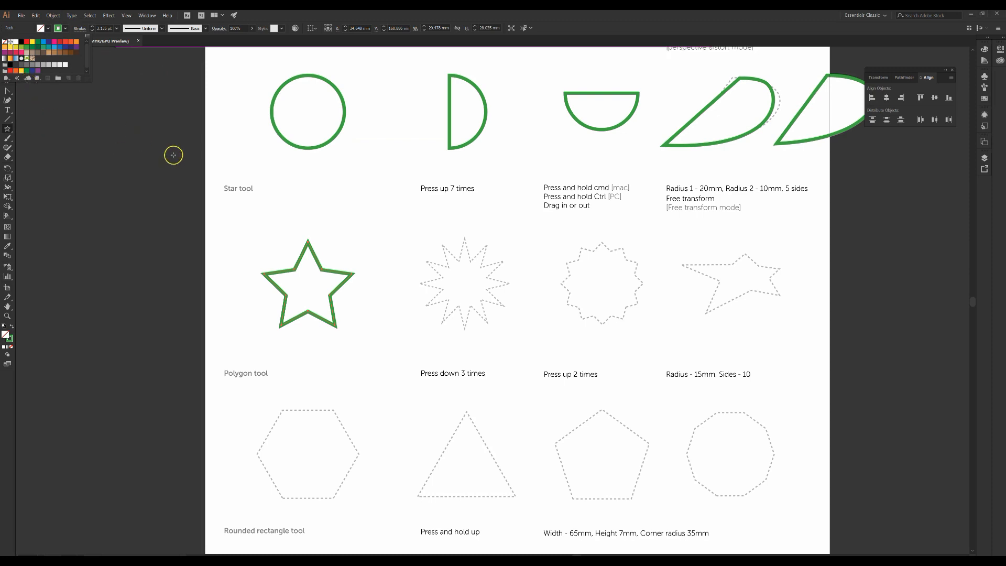
click(117, 41)
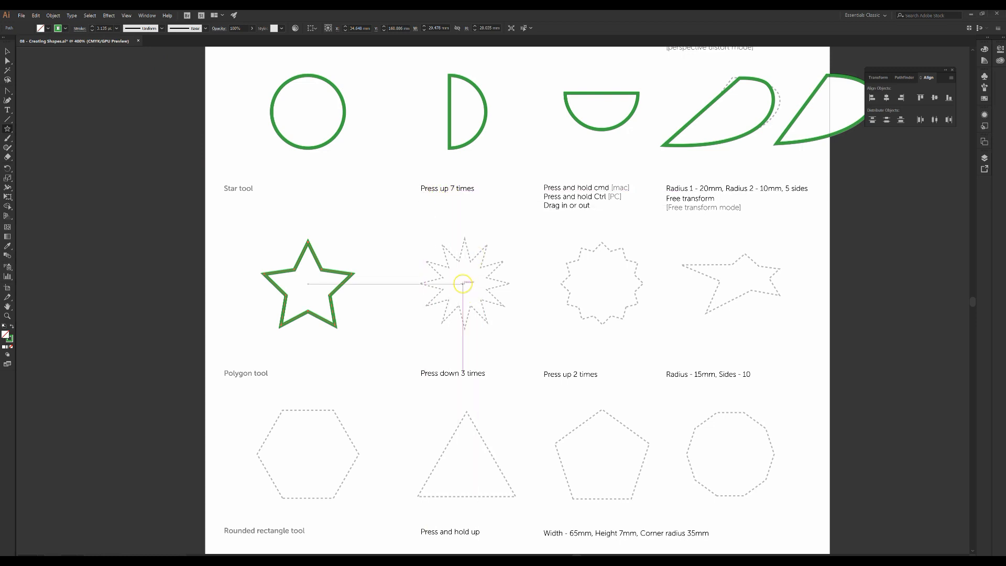
Step: Draw a twelve-pointed star about 33 mm wide over the spiky template, adding seven points while drawing
drag(460, 283, 517, 263)
key(Up)
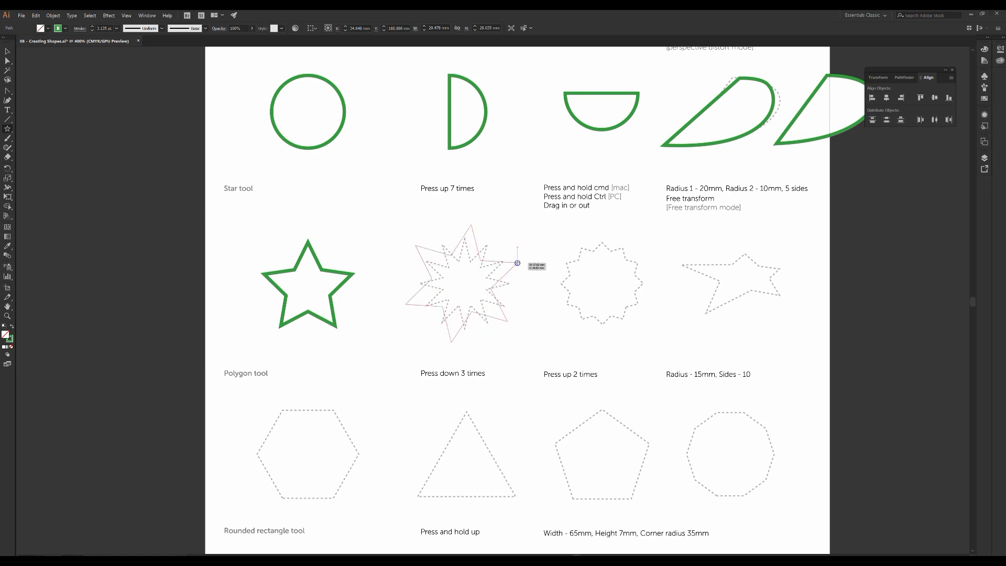
key(Up)
key(Up)
key(Up)
mouse_move(517, 263)
mouse_down()
mouse_move(499, 267)
mouse_move(509, 258)
mouse_up()
key(Up)
key(Up)
key(Up)
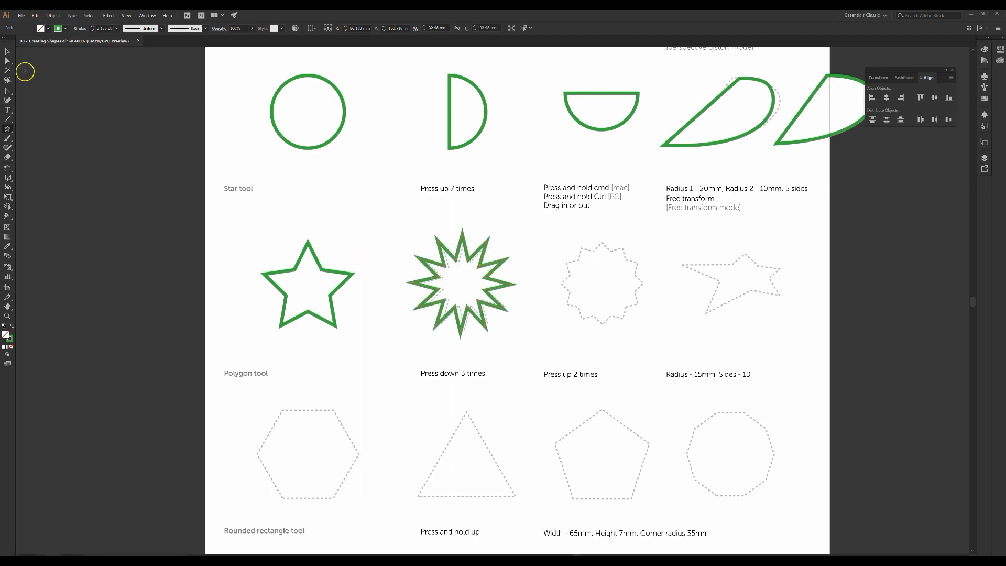
Step: Nudge the twelve-pointed star slightly right to centre it on its dashed template and deselect it
key(v)
click(460, 280)
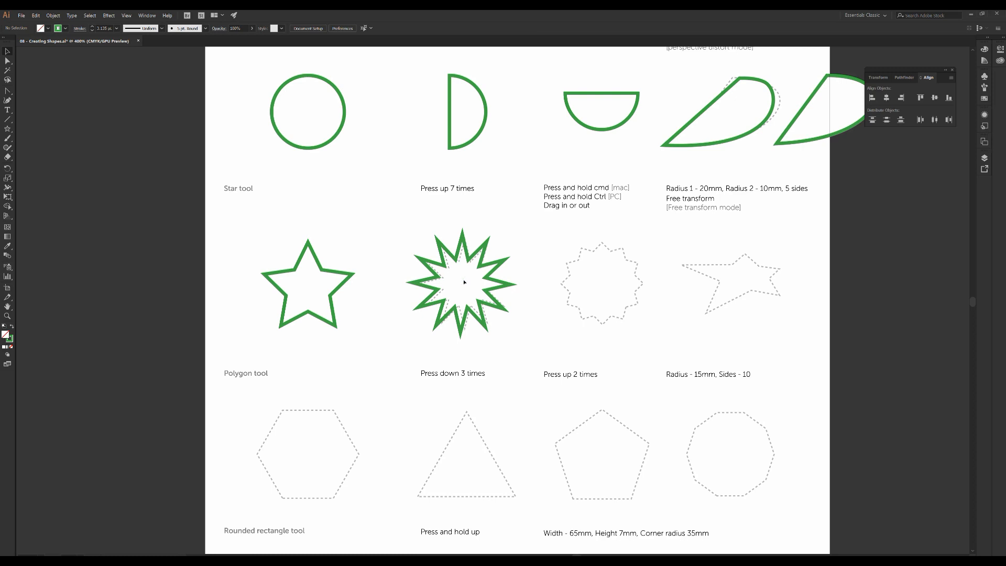
click(447, 255)
key(Right)
key(Right)
key(Right)
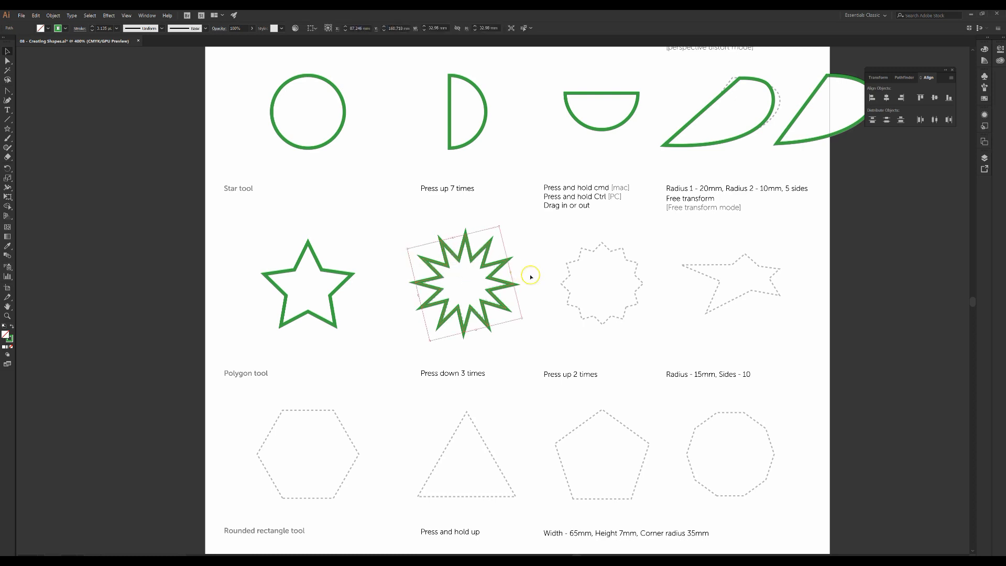
click(579, 228)
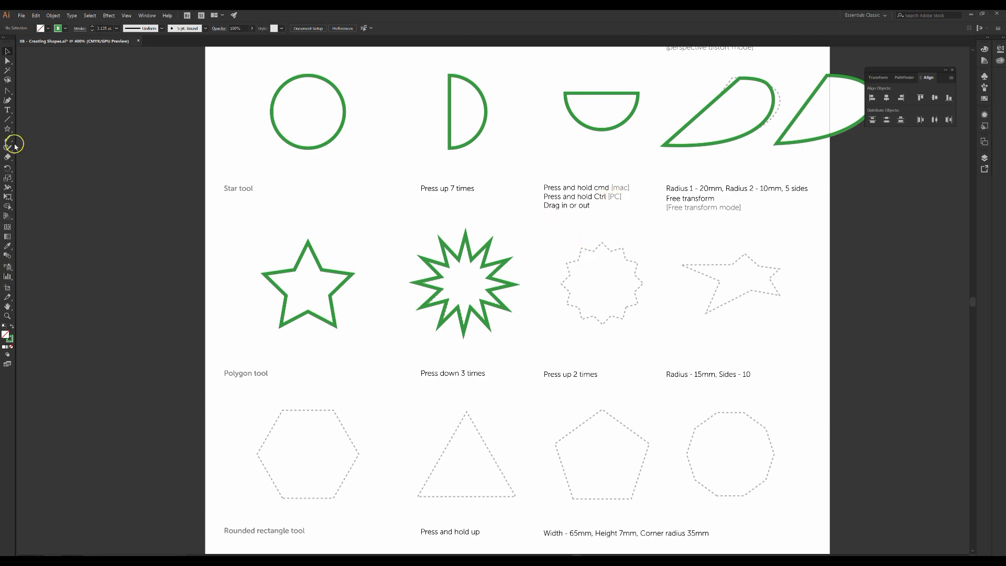
click(8, 128)
mouse_move(603, 282)
mouse_down()
mouse_move(631, 314)
mouse_move(608, 299)
mouse_move(603, 290)
mouse_move(632, 309)
mouse_move(619, 314)
mouse_move(612, 285)
mouse_move(633, 299)
mouse_up()
key(Up)
key(Up)
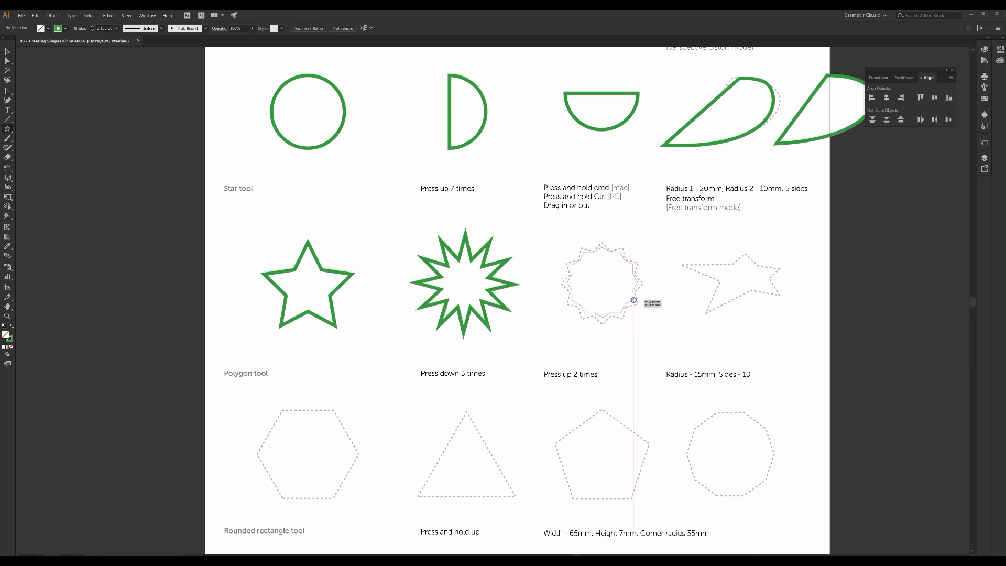
drag(630, 302, 636, 300)
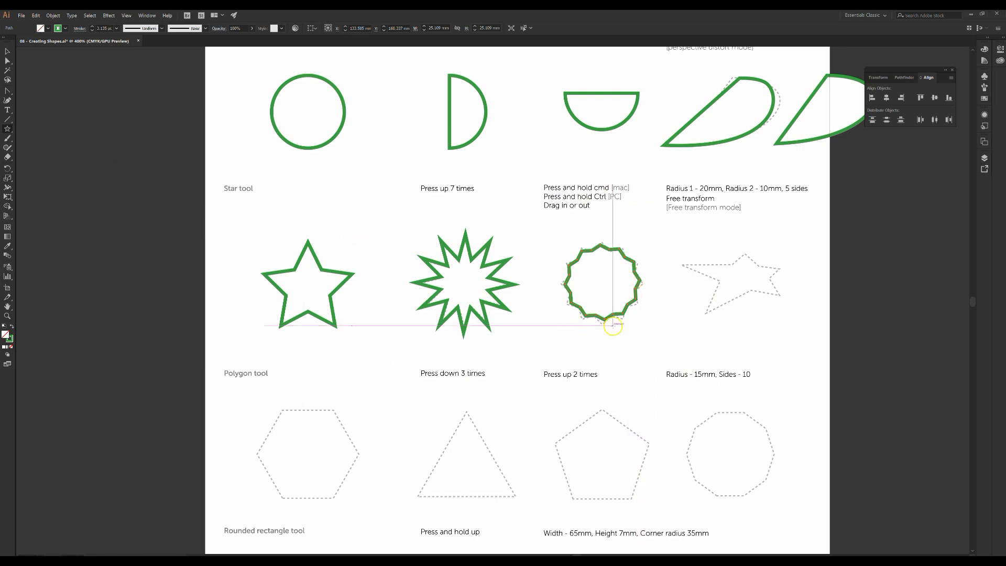
mouse_move(674, 298)
mouse_down()
mouse_move(704, 316)
mouse_move(690, 321)
mouse_move(695, 331)
mouse_up()
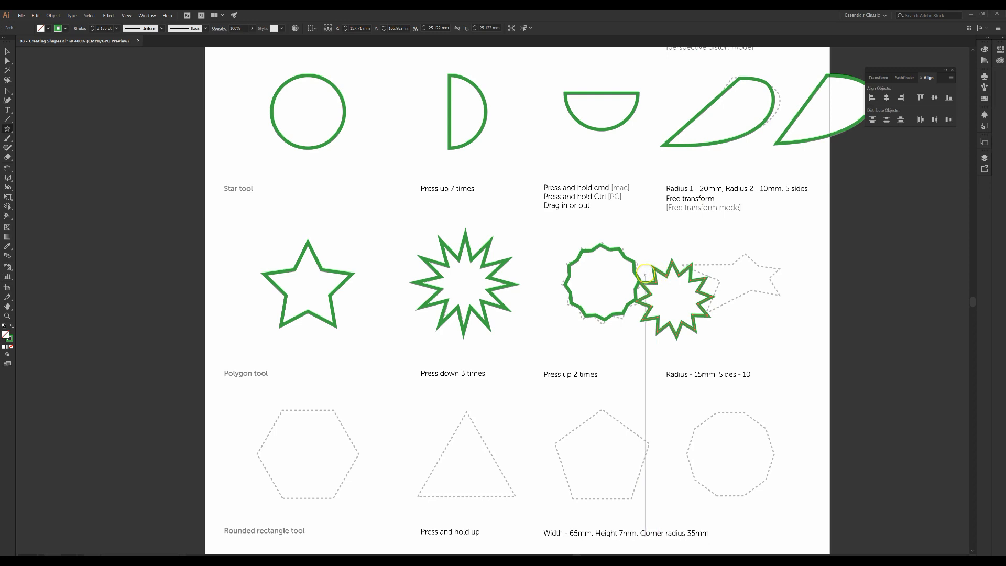
click(8, 51)
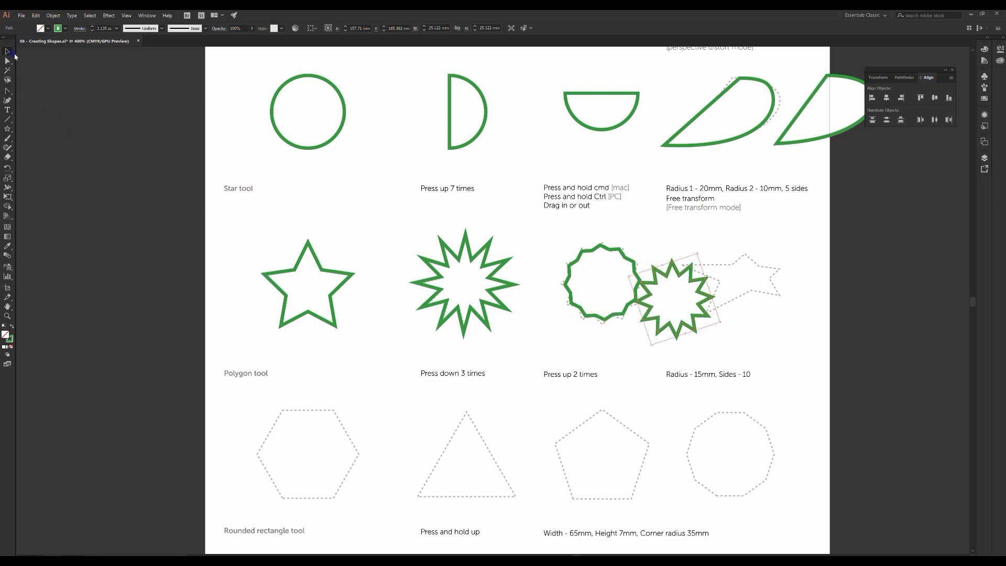
key(Delete)
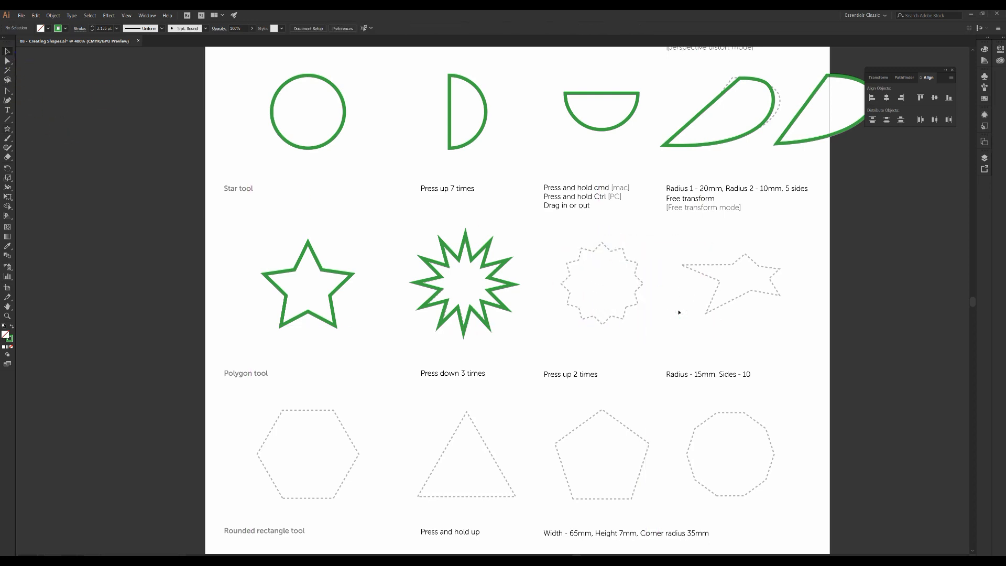
Step: Draw a shallow twelve-pointed star about 26 mm wide over the third star template, adjusting its inner radius to match the dashed outline
click(8, 129)
drag(602, 283, 630, 300)
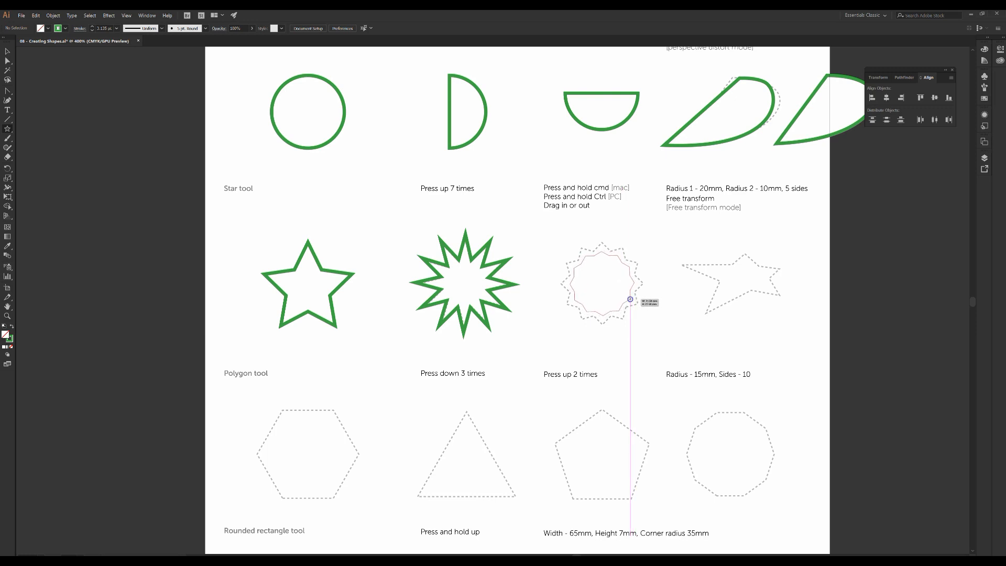
key(alt)
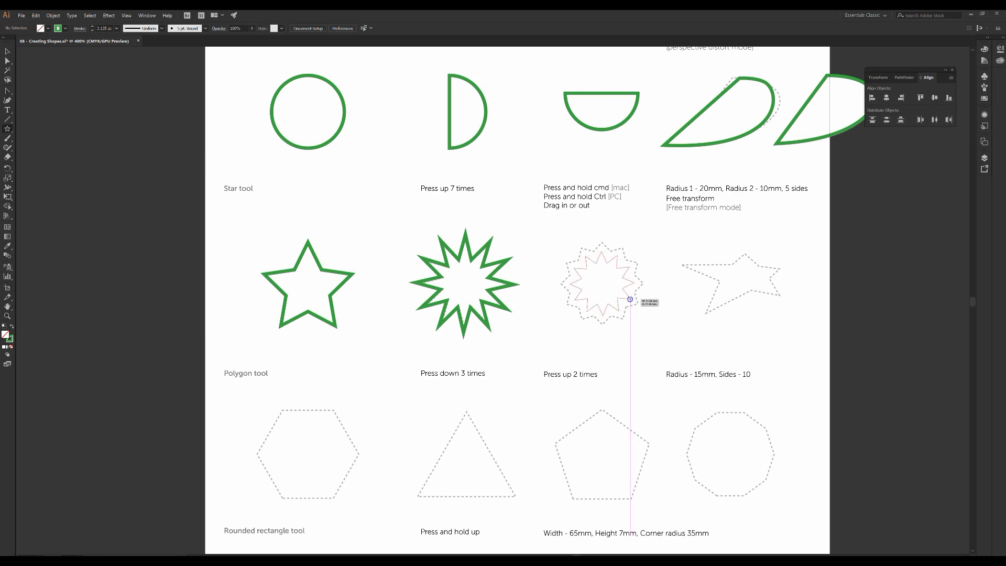
mouse_move(629, 299)
mouse_down()
mouse_move(643, 308)
mouse_move(633, 301)
mouse_up()
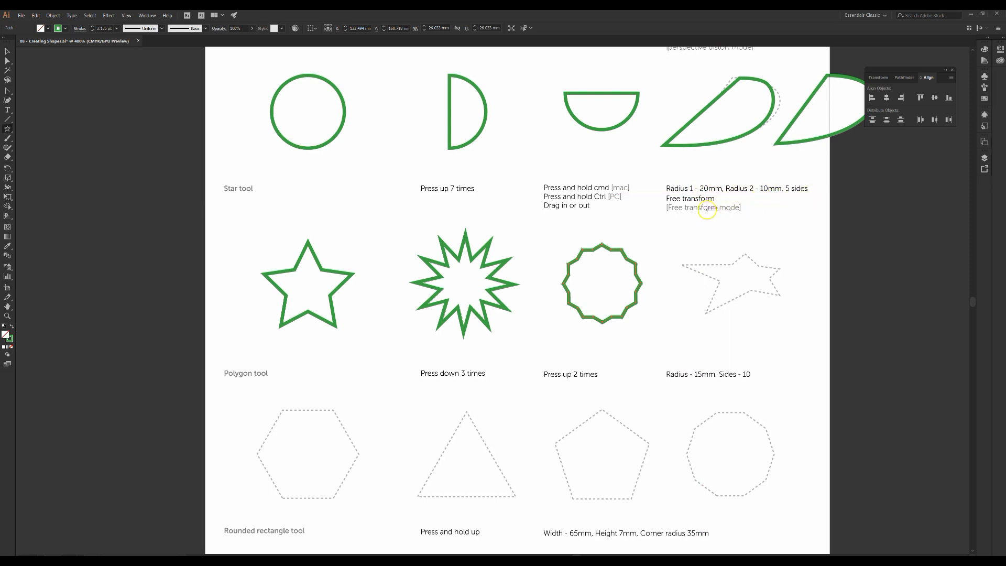
Step: Create a star with radius 1 of 20 mm, radius 2 of 10 mm and 5 points near the fourth star template
click(701, 245)
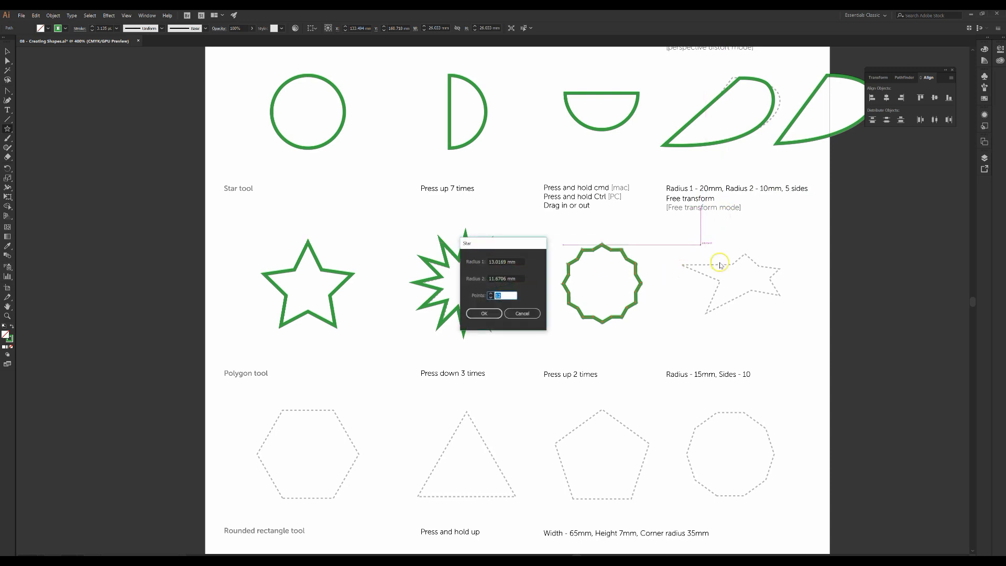
drag(521, 262, 502, 261)
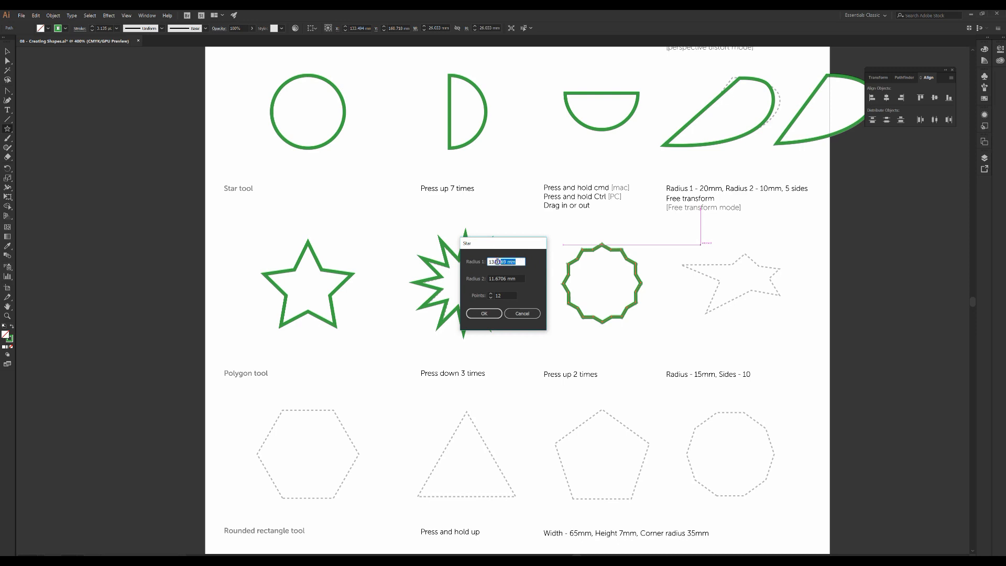
text(20 mm)
key(Tab)
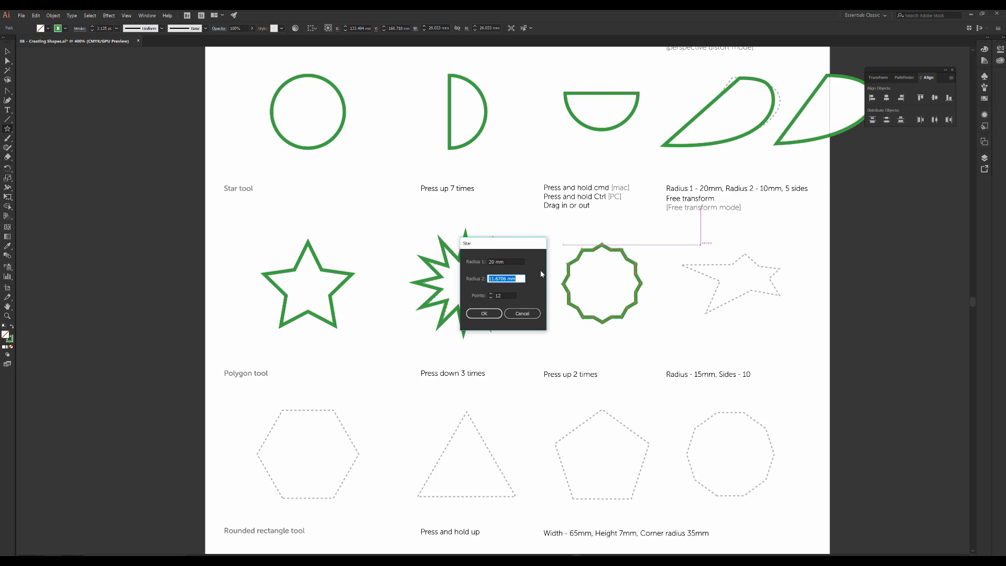
text(10)
click(491, 298)
text(5)
key(Return)
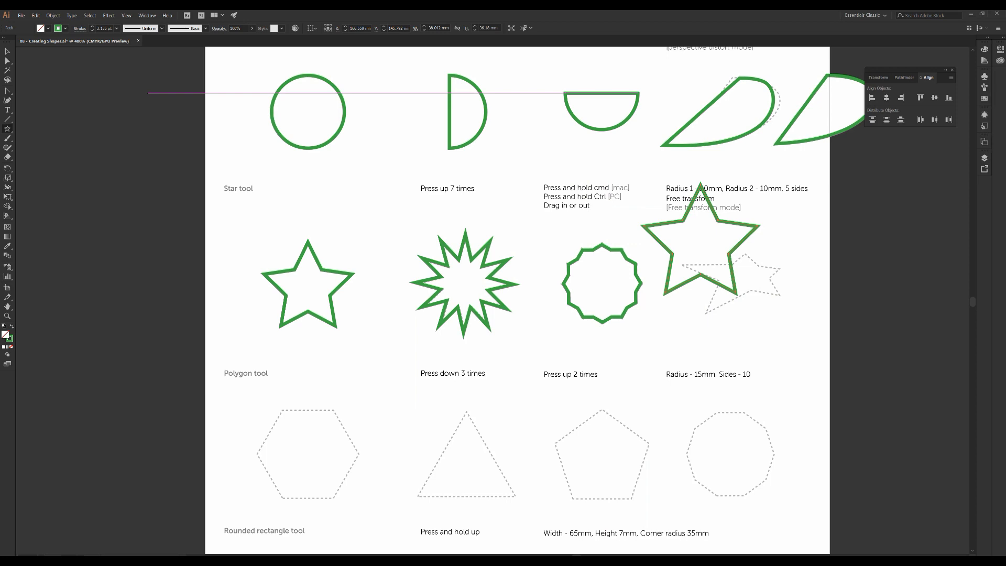
Step: Move the five-pointed star over the fourth star template and flatten it with Free Transform to about 21 mm high
key(v)
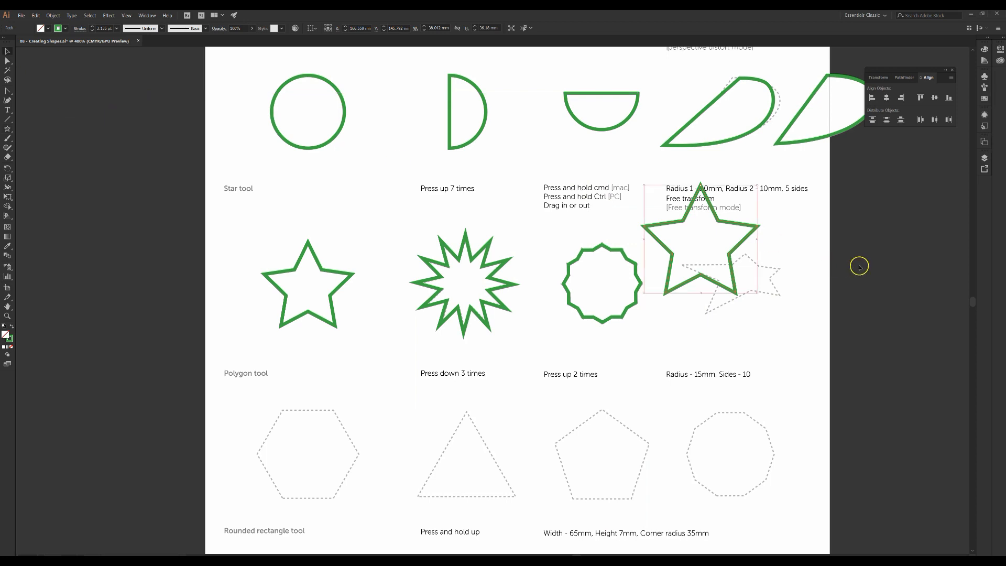
drag(745, 225, 783, 246)
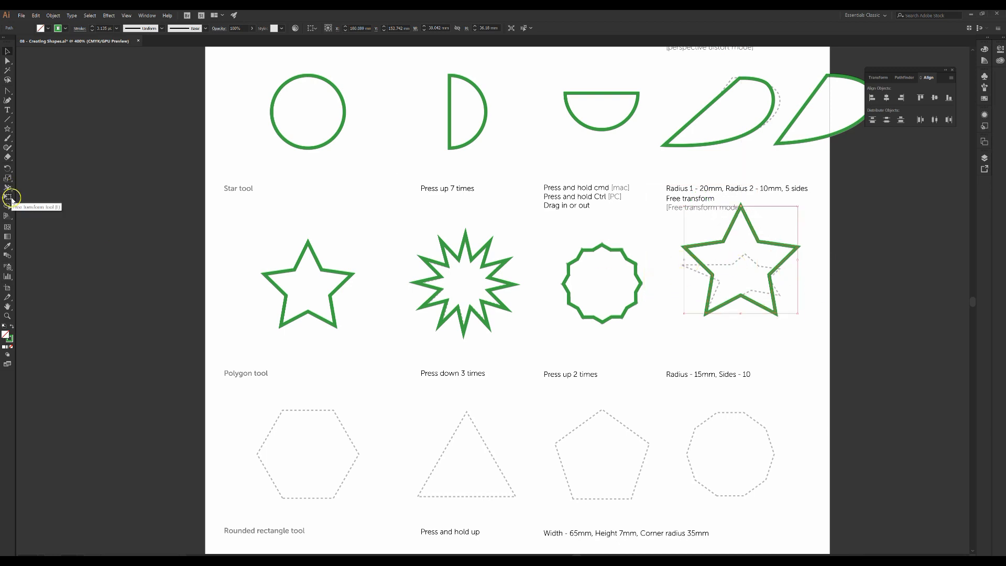
click(9, 197)
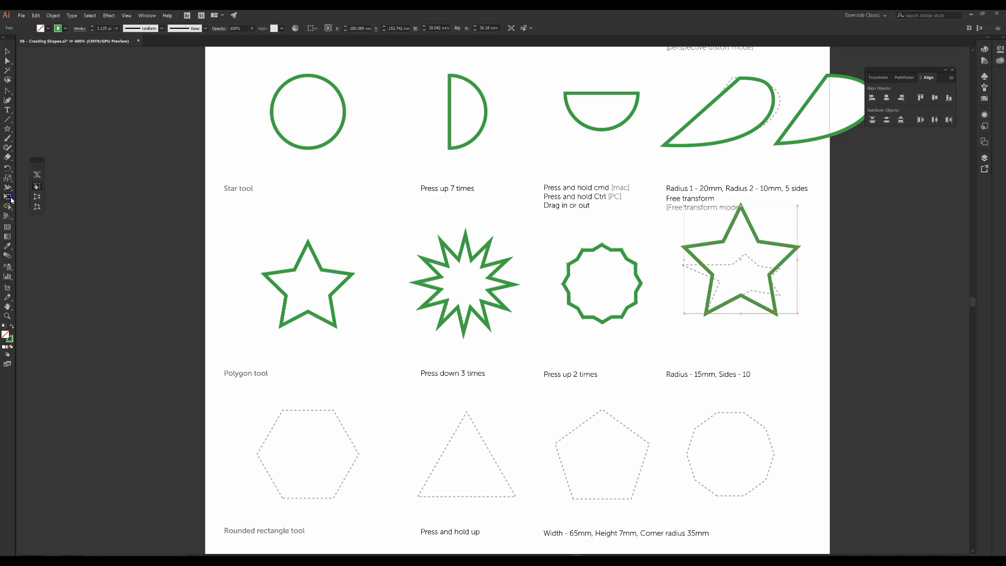
click(37, 188)
mouse_move(741, 206)
mouse_down()
mouse_move(750, 227)
mouse_move(699, 226)
mouse_move(750, 252)
mouse_up()
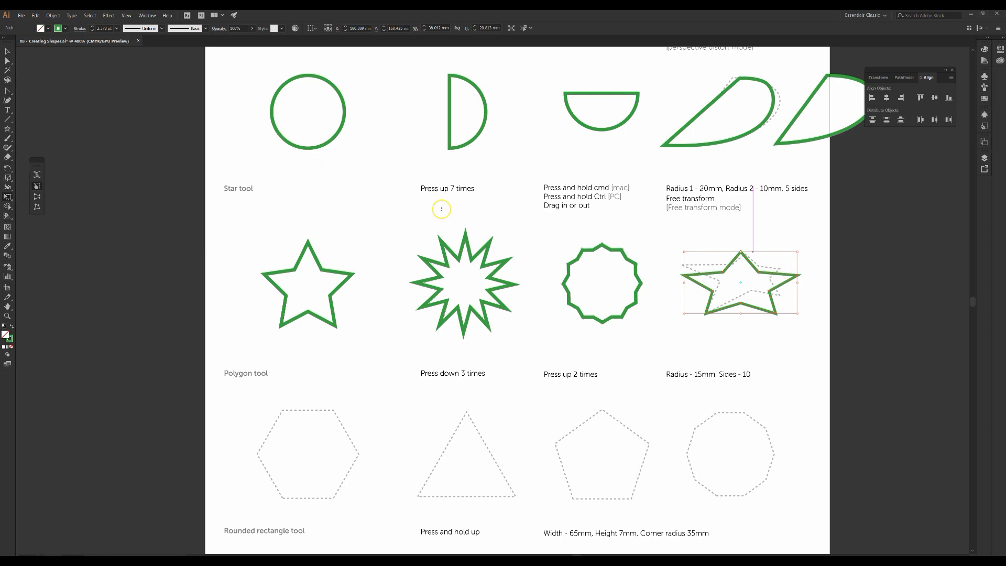
Step: Begin reshaping the flattened star by moving individual anchor points so its upper tip meets the dashed template
key(a)
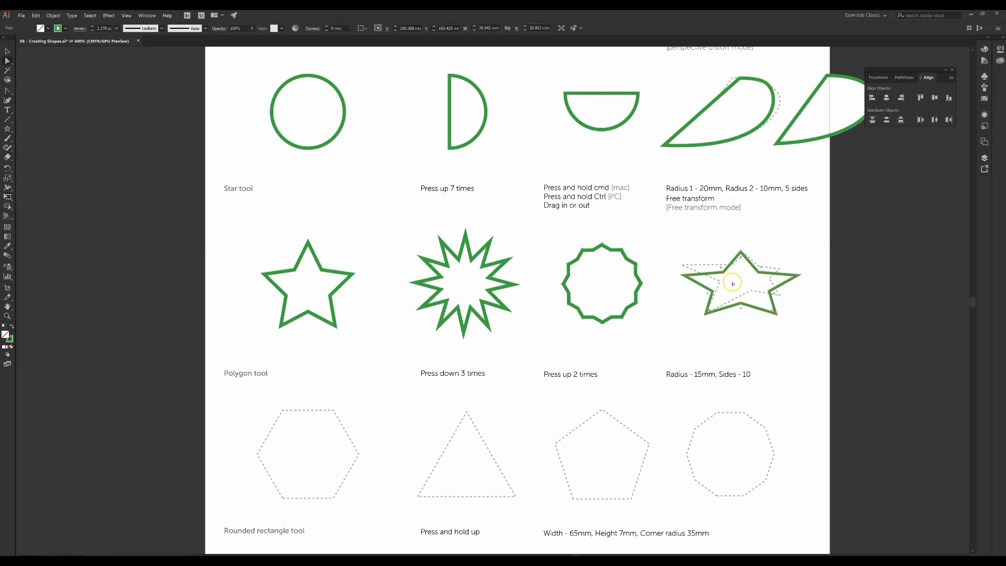
drag(794, 276, 783, 272)
key(ctrl+z)
drag(797, 276, 782, 269)
click(726, 246)
drag(726, 246, 744, 254)
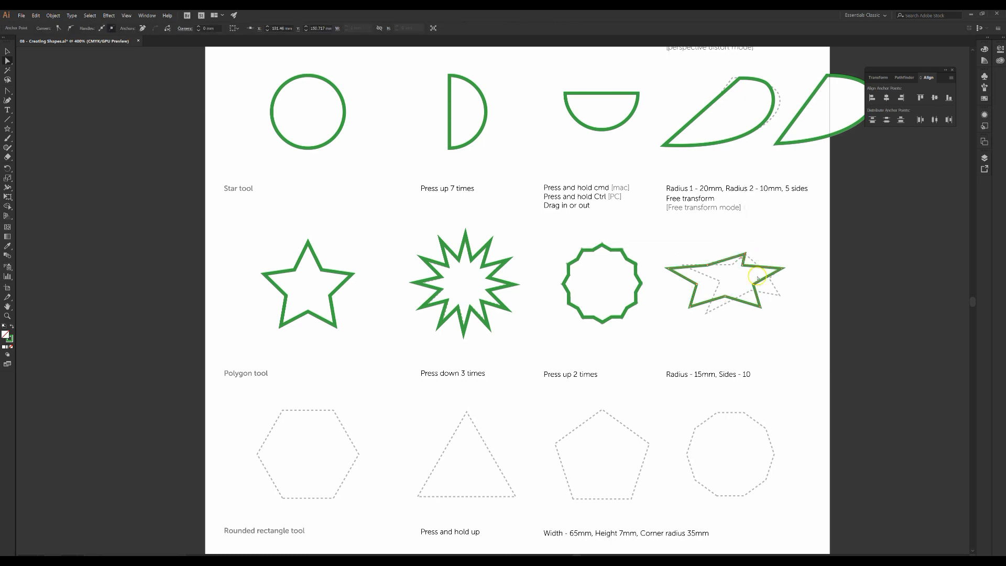
Step: Move the star's remaining anchor points onto the dashed outline, including both lower tips and the long side arm, and deselect it
drag(744, 265, 752, 292)
click(700, 304)
drag(696, 307, 727, 305)
click(694, 292)
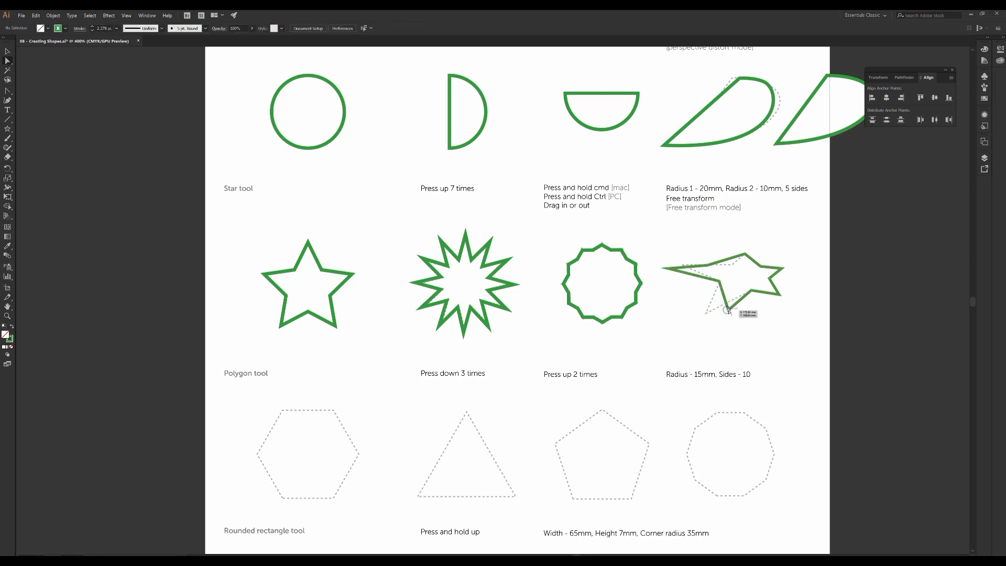
drag(727, 310, 707, 313)
drag(671, 273, 732, 266)
click(758, 323)
Step: Draw a hexagon about 36 mm wide with the Polygon tool and position it over the first polygon template
drag(531, 357, 573, 232)
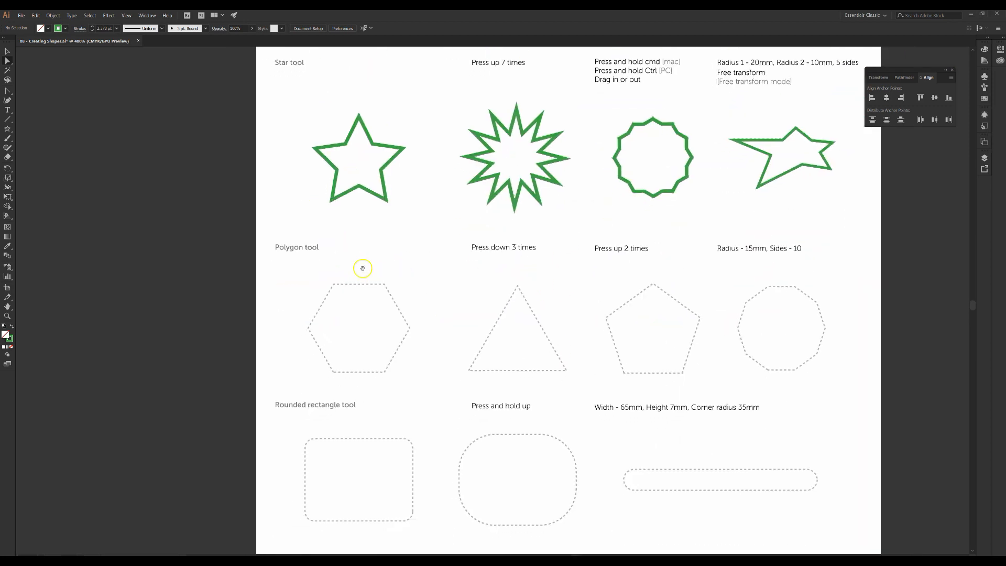
drag(362, 269, 329, 255)
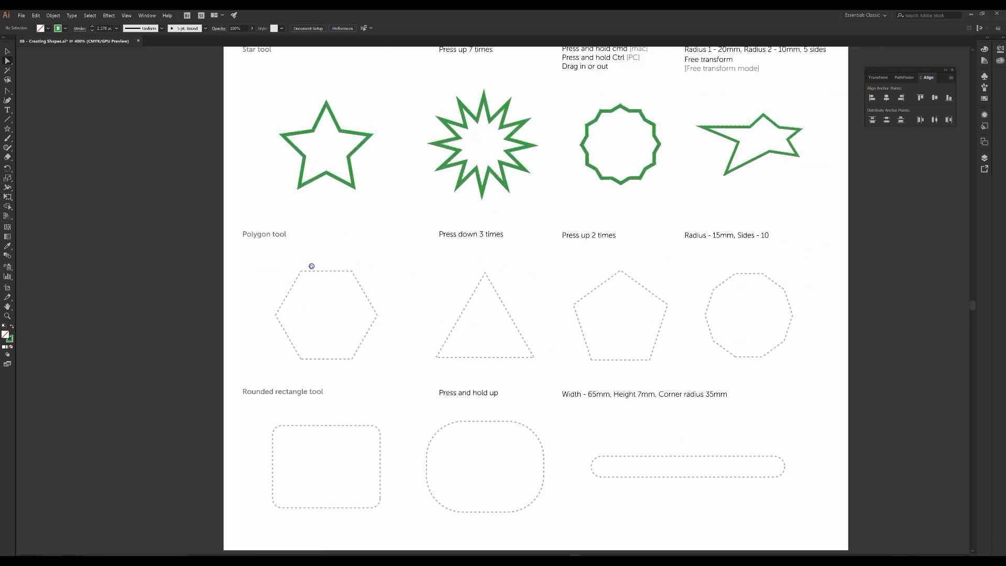
click(6, 129)
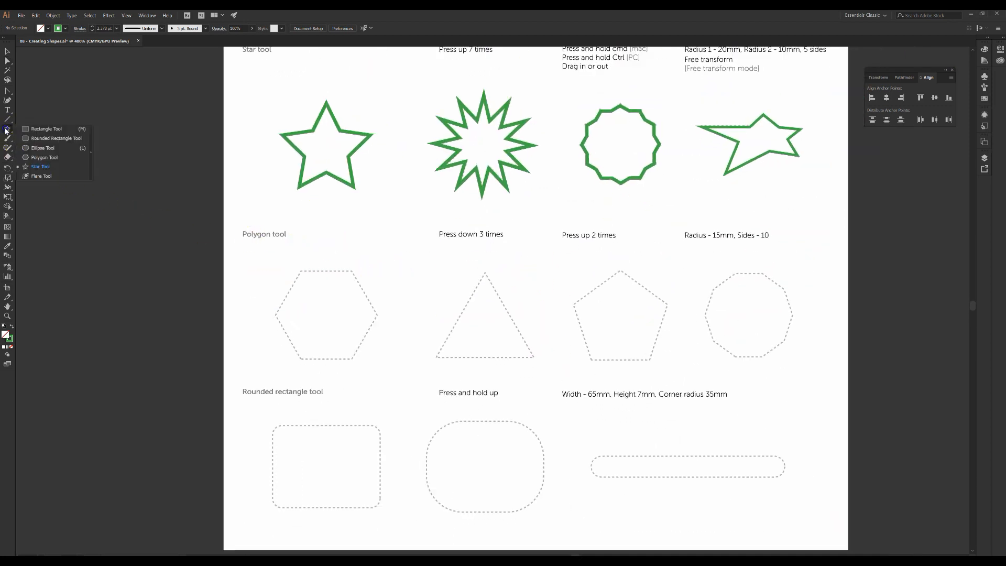
click(43, 157)
drag(311, 286, 365, 286)
click(335, 272)
drag(321, 241, 337, 269)
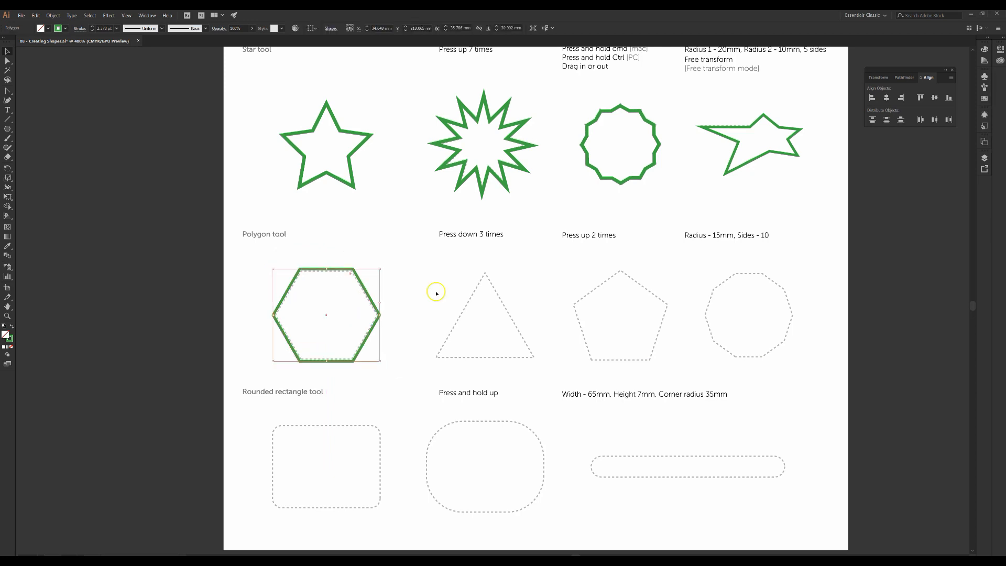
Step: Scale the hexagon down to about 35 mm wide and nudge it to match its dashed template
drag(382, 361, 376, 359)
key(Right)
key(Down)
key(Down)
drag(377, 360, 372, 356)
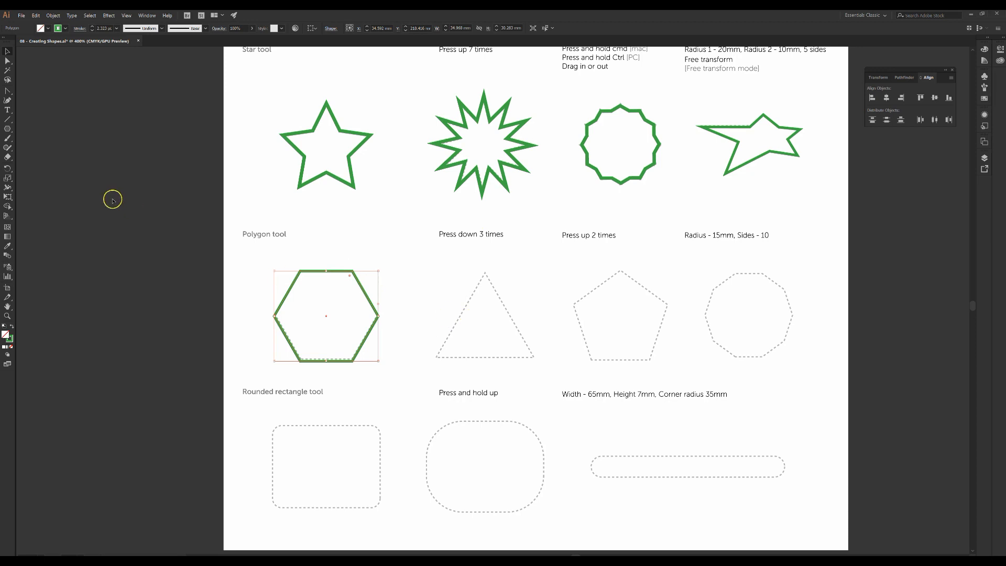
Step: Draw a triangle about 43 mm wide over the second polygon template, removing three sides while drawing
click(8, 129)
drag(471, 317, 535, 354)
key(Down)
key(Down)
key(Down)
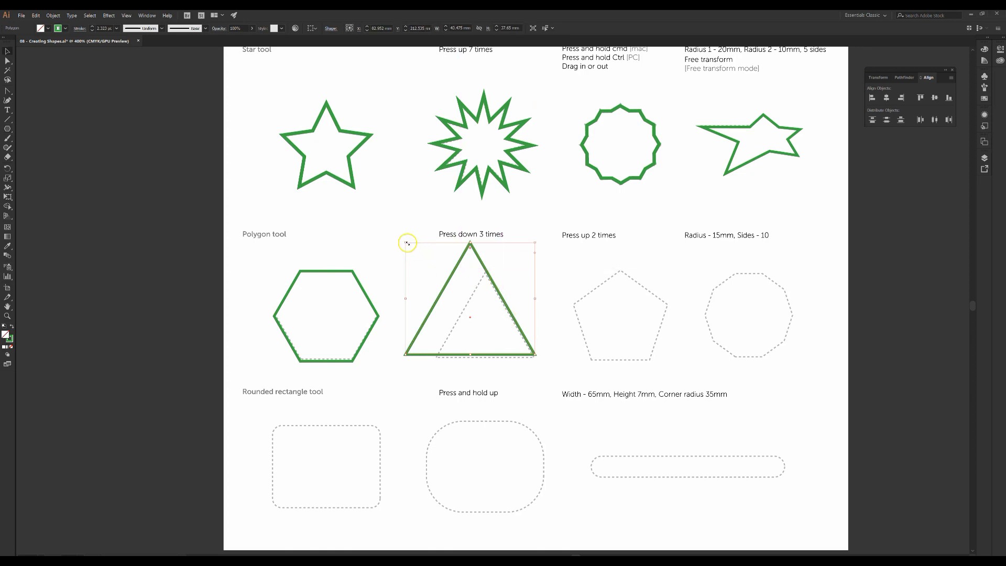
Step: Scale the triangle down to about 31 mm wide, nudge it down and left onto its dashed template, and deselect it
drag(407, 243, 431, 274)
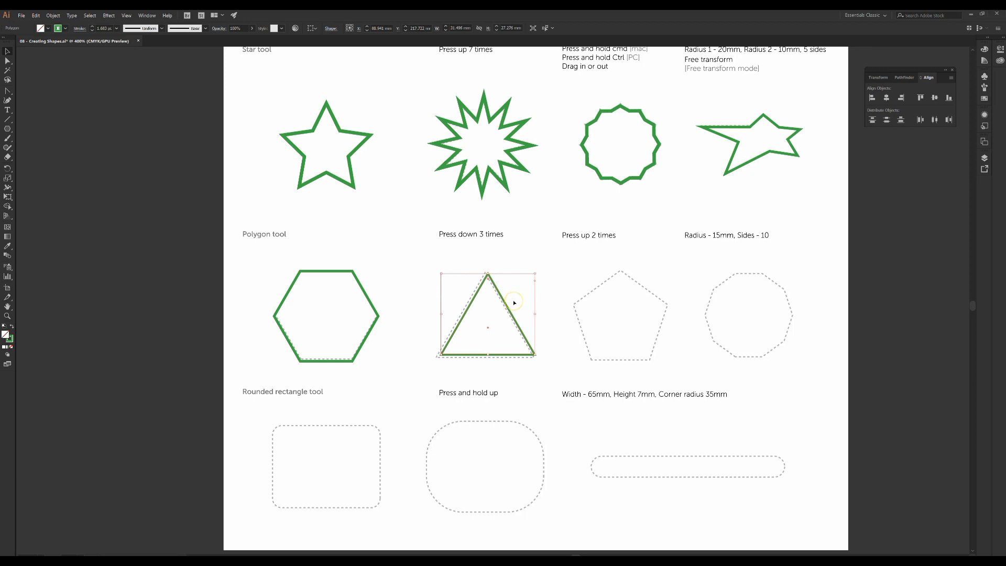
key(Down)
key(Left)
key(Left)
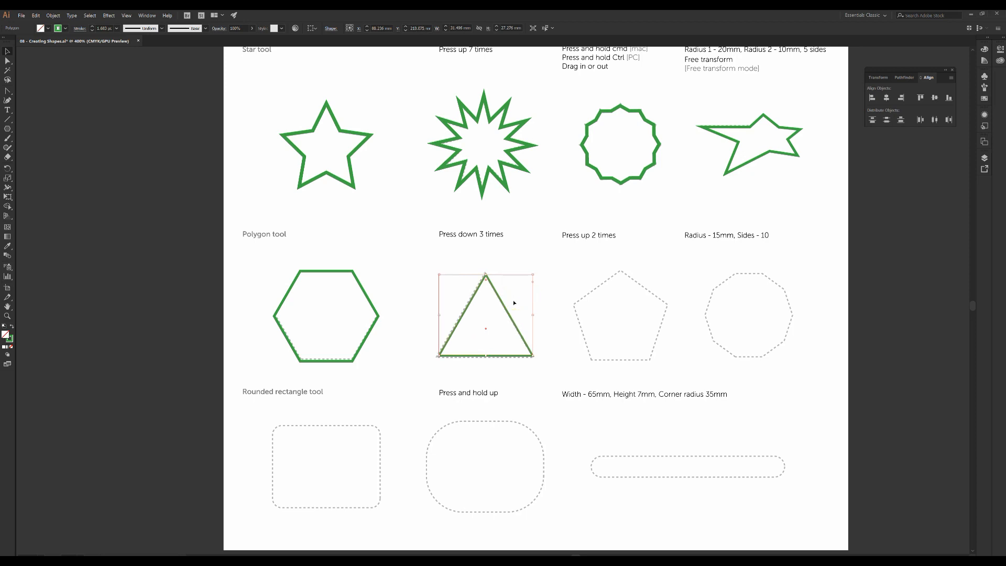
click(588, 297)
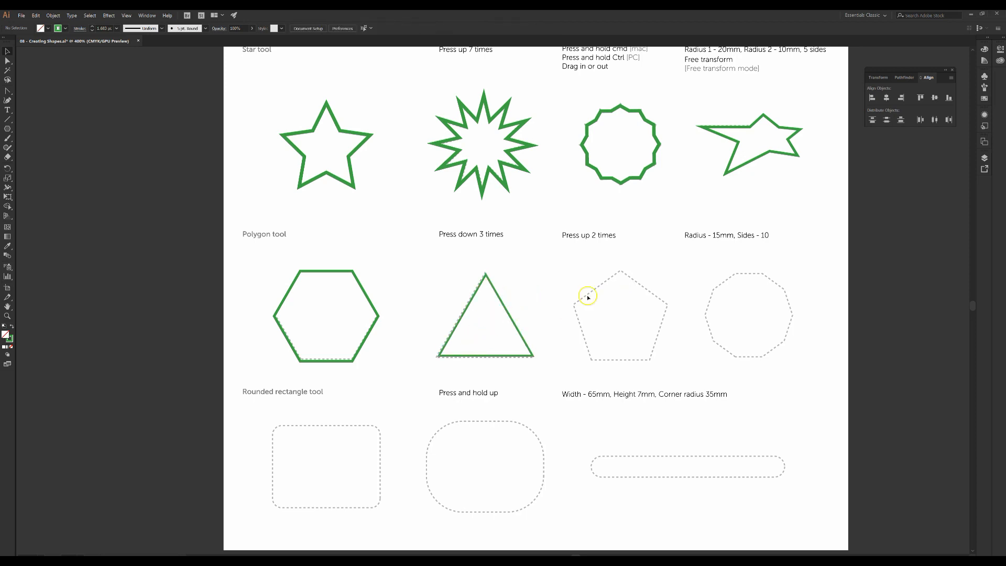
Step: Draw an upright pentagon about 33 mm wide near the third polygon template, adjusting the side count to five while drawing
click(8, 129)
drag(614, 303, 663, 328)
key(Up)
key(Up)
key(Up)
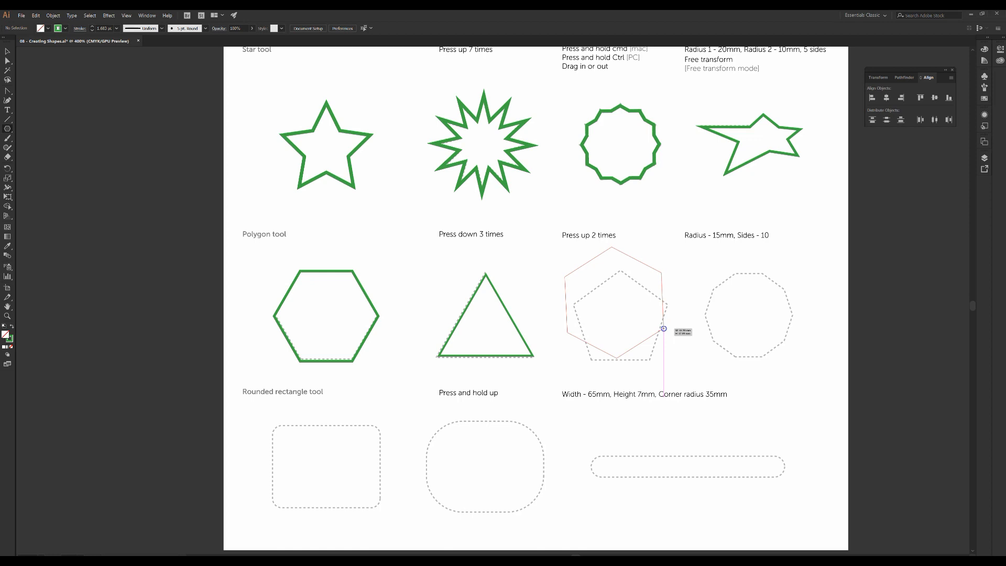
key(Down)
key(Down)
drag(664, 328, 665, 288)
key(Up)
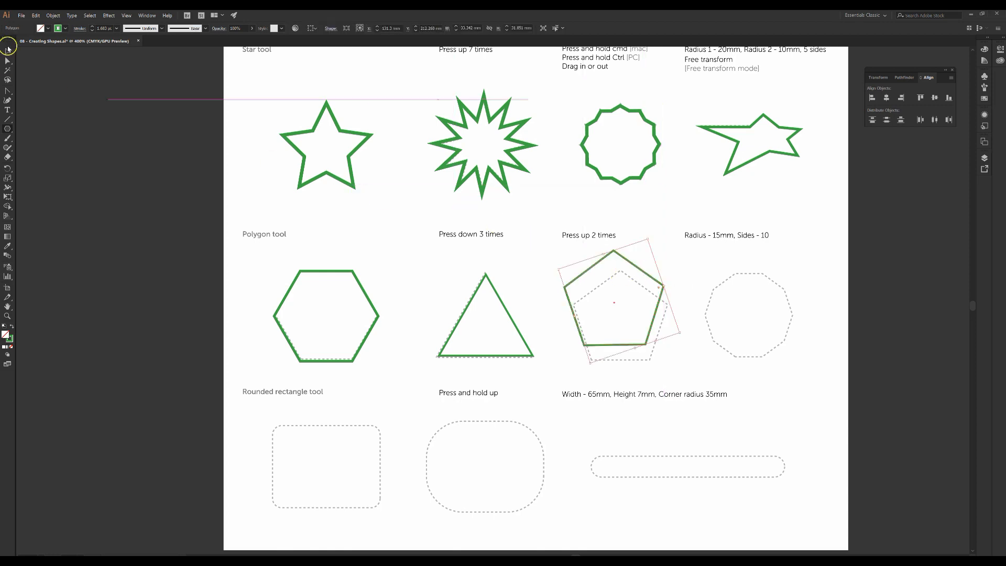
Step: Move and scale the pentagon to fit its dashed template and deselect it
click(7, 51)
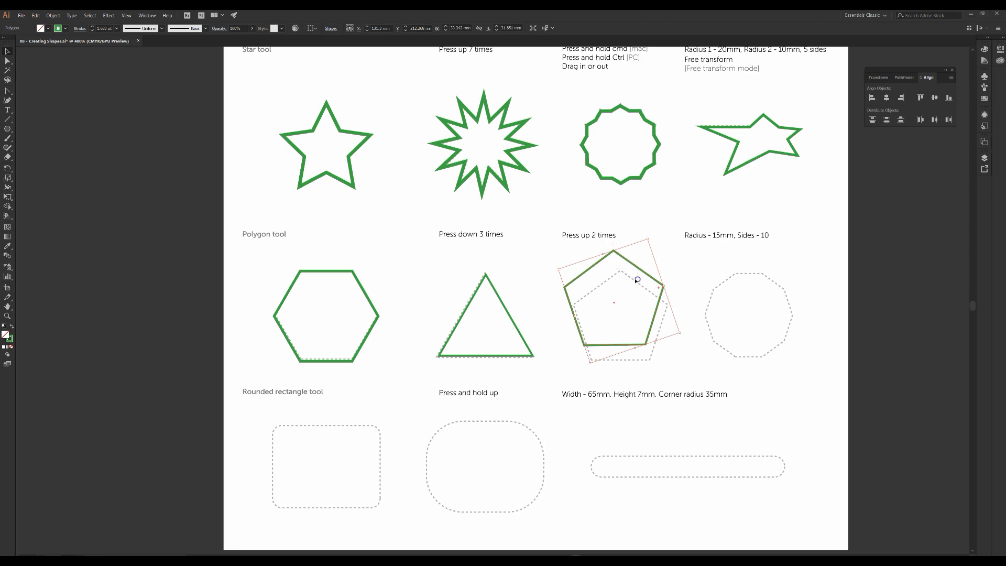
drag(639, 269, 658, 256)
click(725, 289)
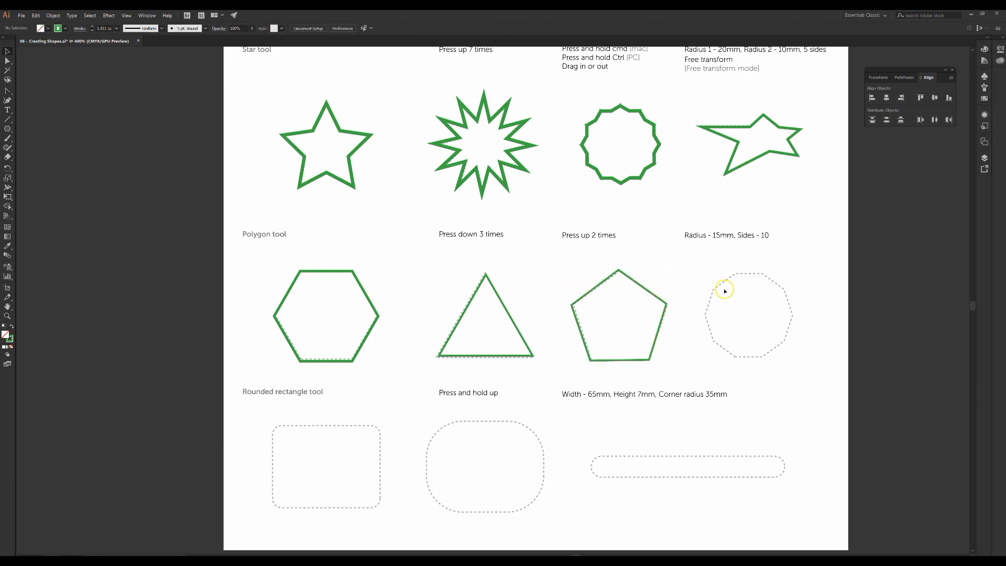
Step: Create a polygon with a 15 mm radius and 10 sides, place it over the fourth polygon template, and deselect it
alt+click(7, 129)
click(705, 303)
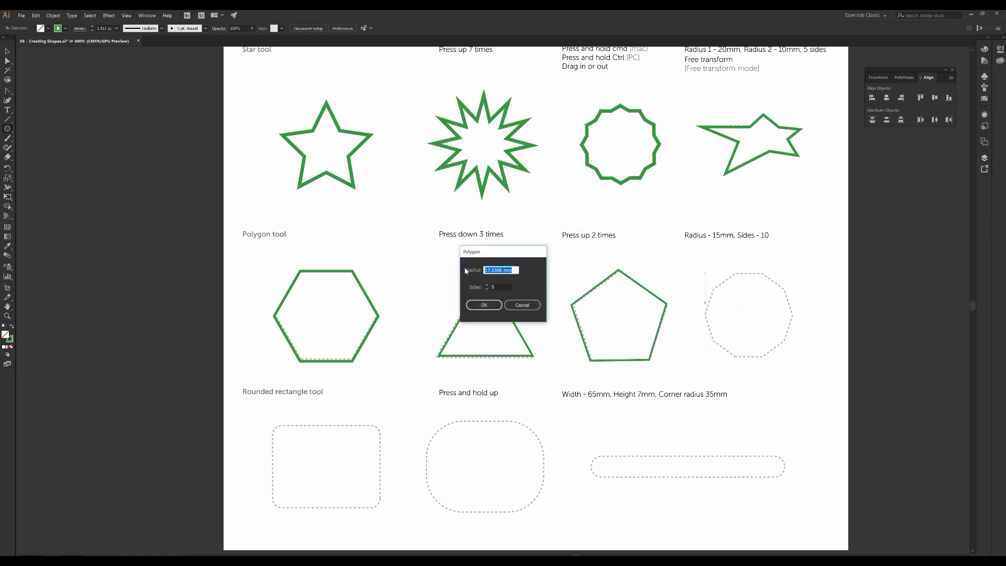
text(15)
click(486, 285)
click(487, 285)
click(486, 286)
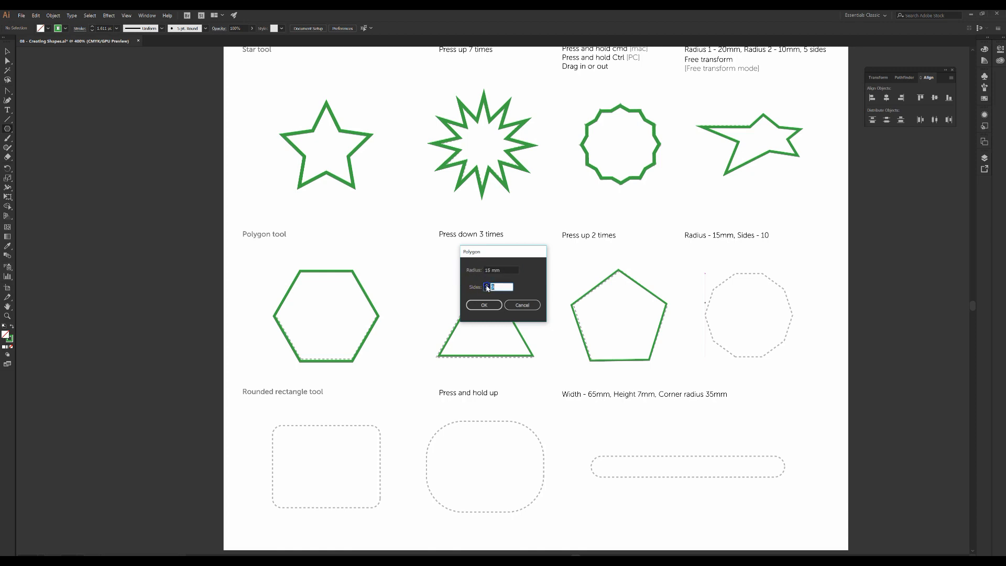
click(484, 304)
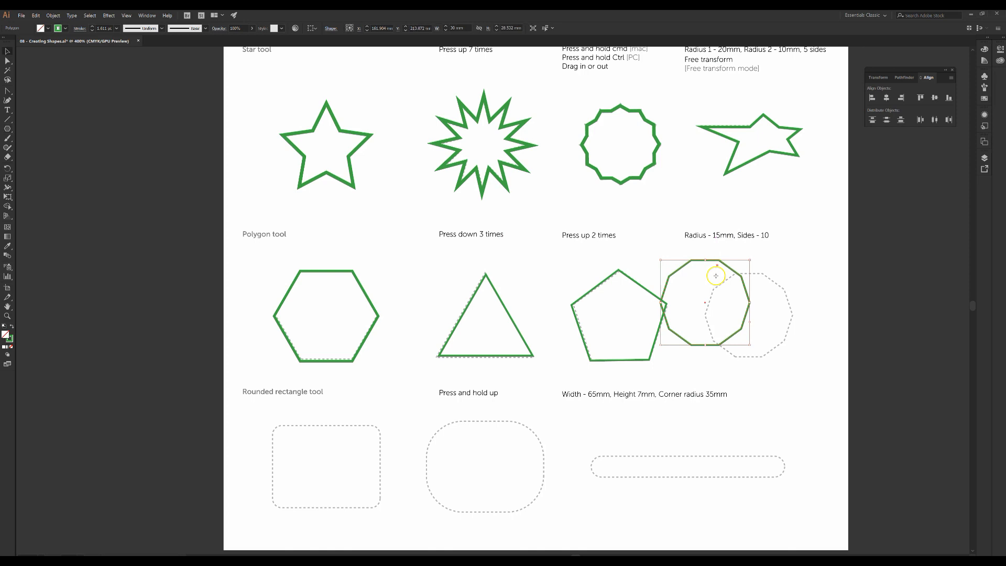
drag(715, 271, 757, 273)
click(780, 392)
Step: Draw a rounded rectangle about 36 by 28 mm over the first rounded rectangle template
drag(556, 412, 592, 310)
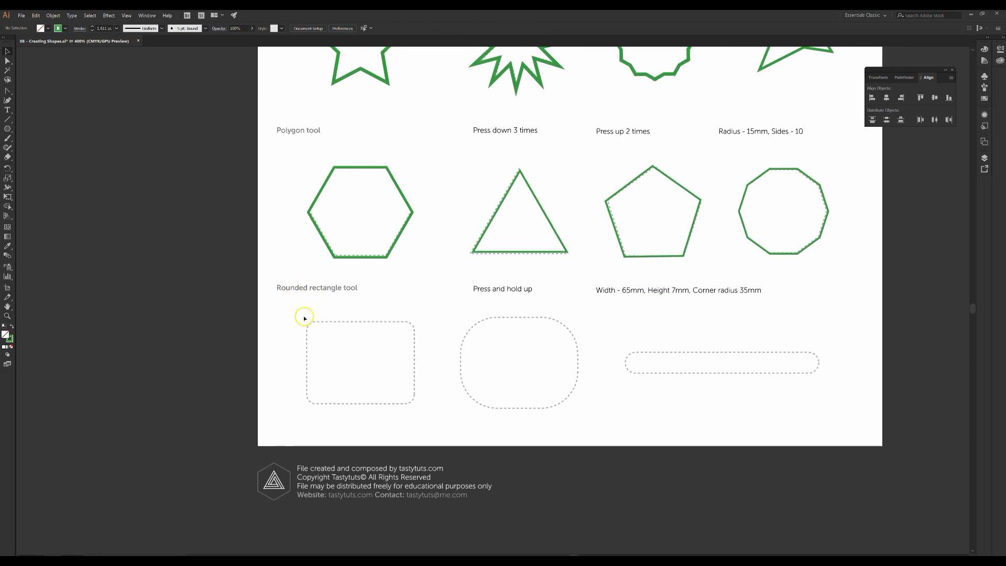
click(7, 128)
click(47, 139)
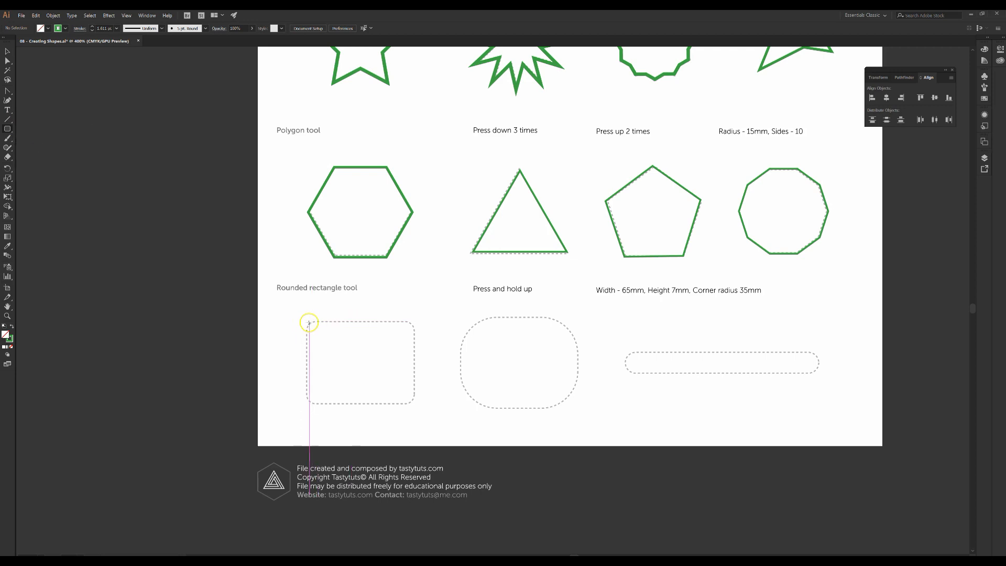
mouse_move(307, 322)
mouse_down()
mouse_move(368, 366)
mouse_move(413, 379)
mouse_move(415, 403)
mouse_up()
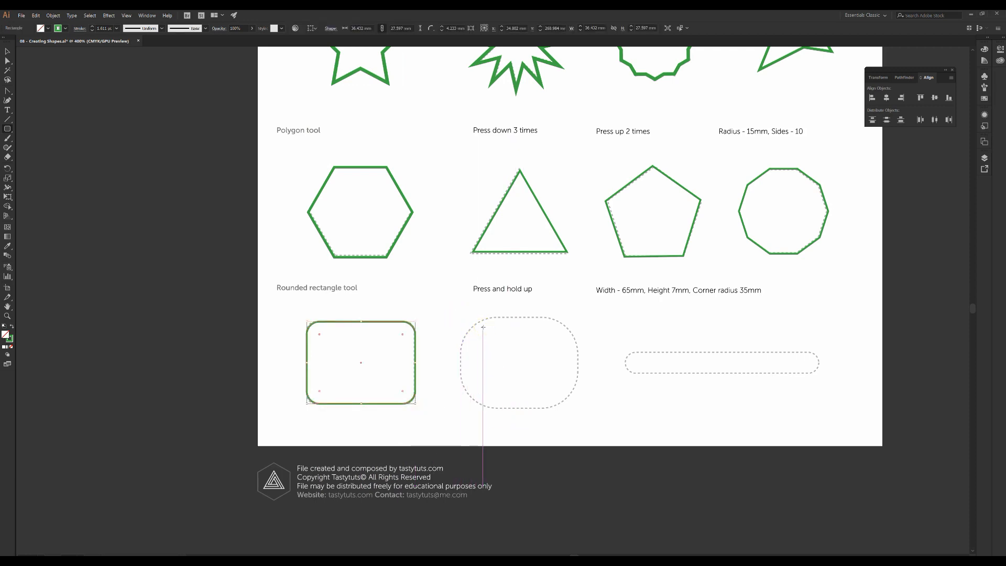
Step: Draw a rounded rectangle about 39 by 29 mm over the second template, increasing its corner radius to the maximum while drawing
drag(462, 322, 577, 407)
key(Up)
key(Up)
key(Up)
key(Up)
key(Up)
key(Up)
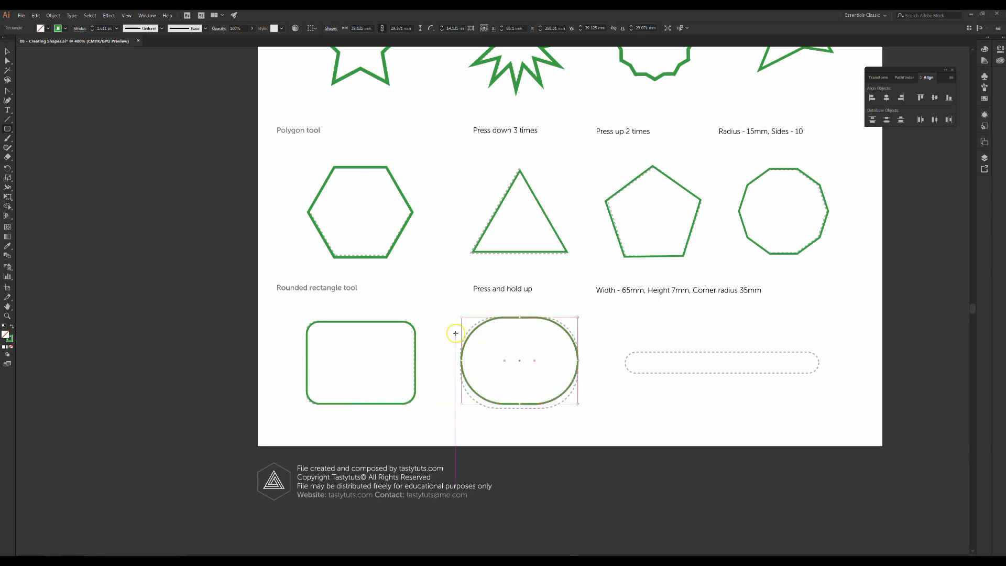
Step: Resize the fully rounded rectangle to about 41 by 31 mm to fit its dashed template
key(v)
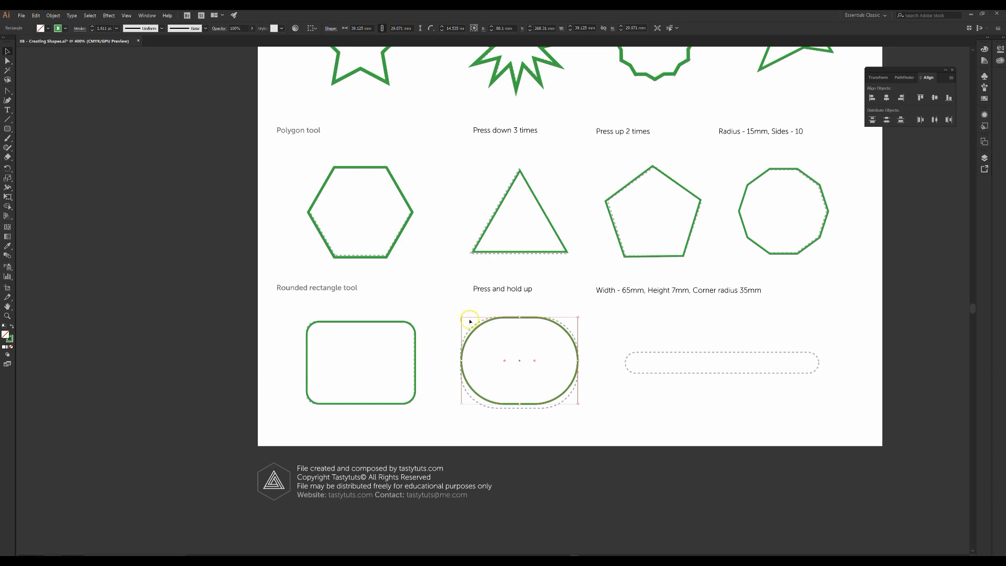
drag(463, 317, 459, 316)
drag(519, 404, 520, 408)
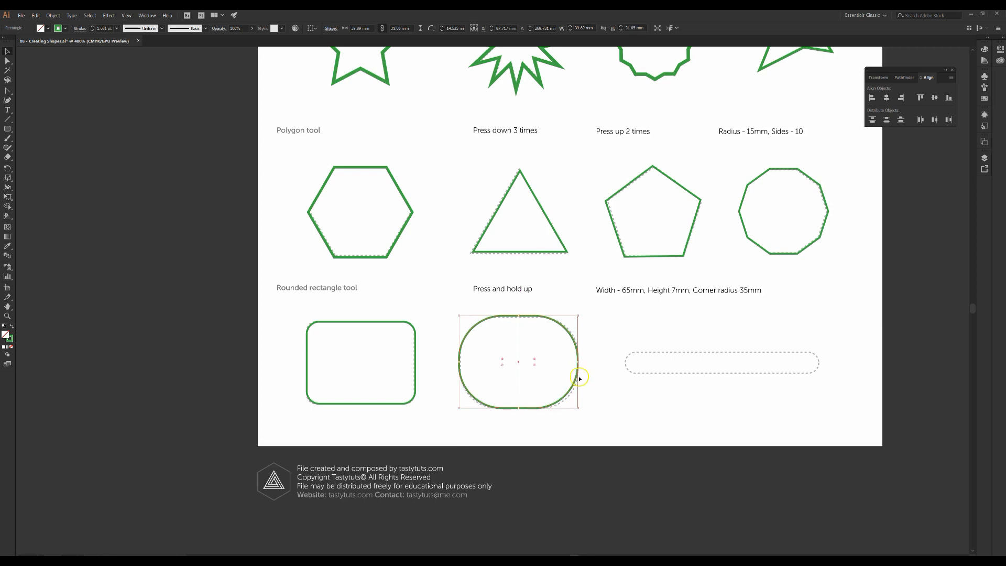
drag(579, 362, 580, 363)
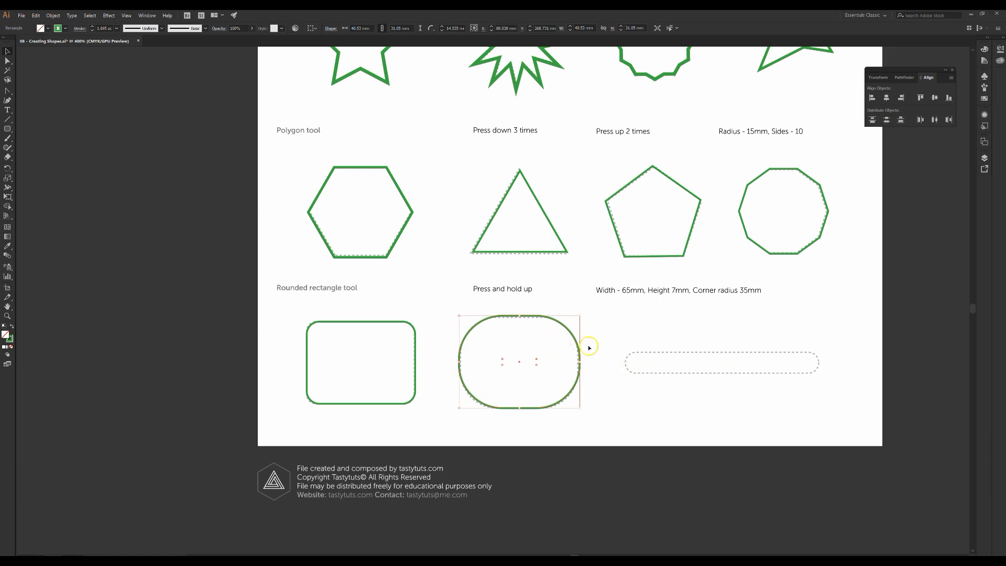
Step: Create a rounded rectangle 65 mm wide and 7 mm high with a 35 mm corner radius near the third template
click(8, 127)
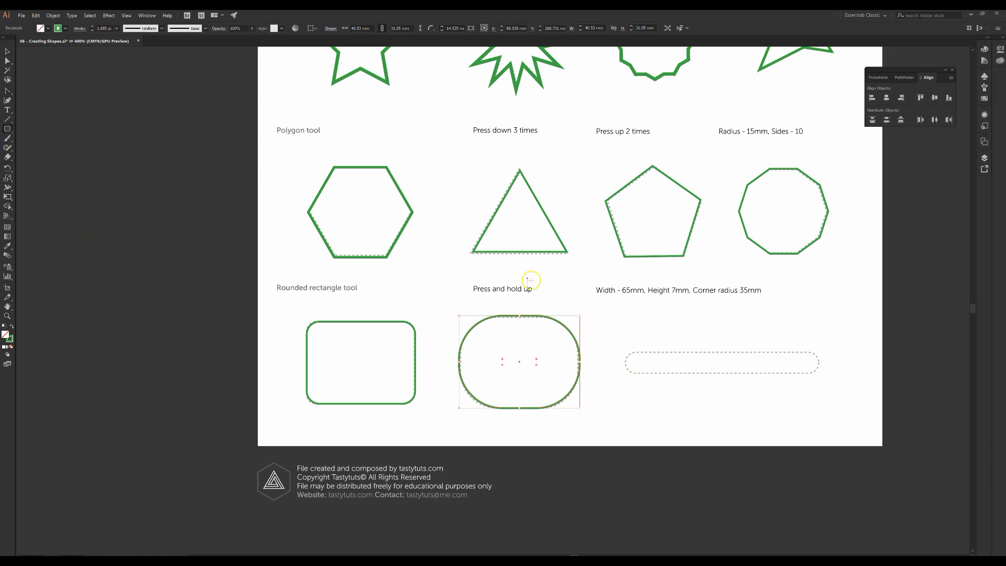
click(627, 344)
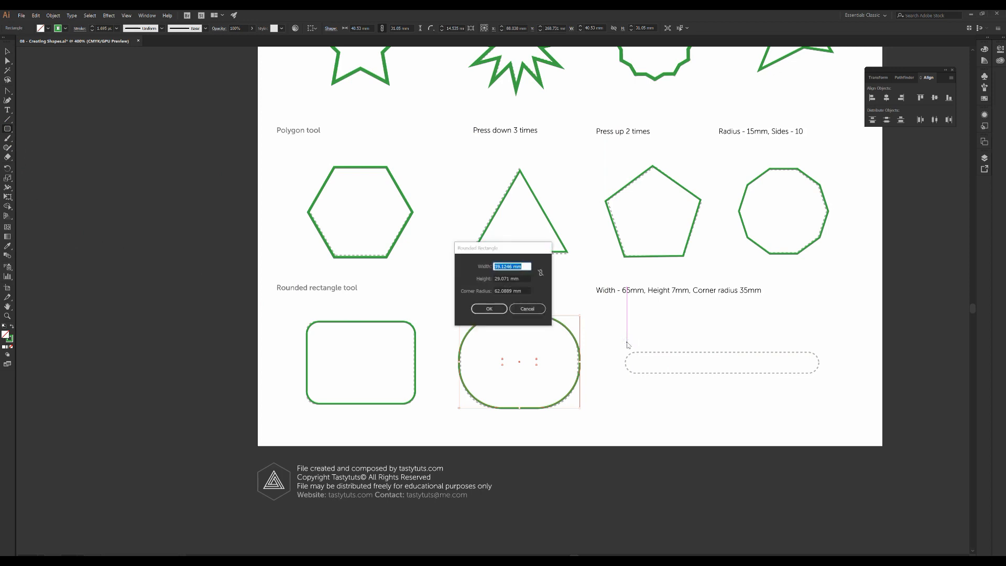
text(65)
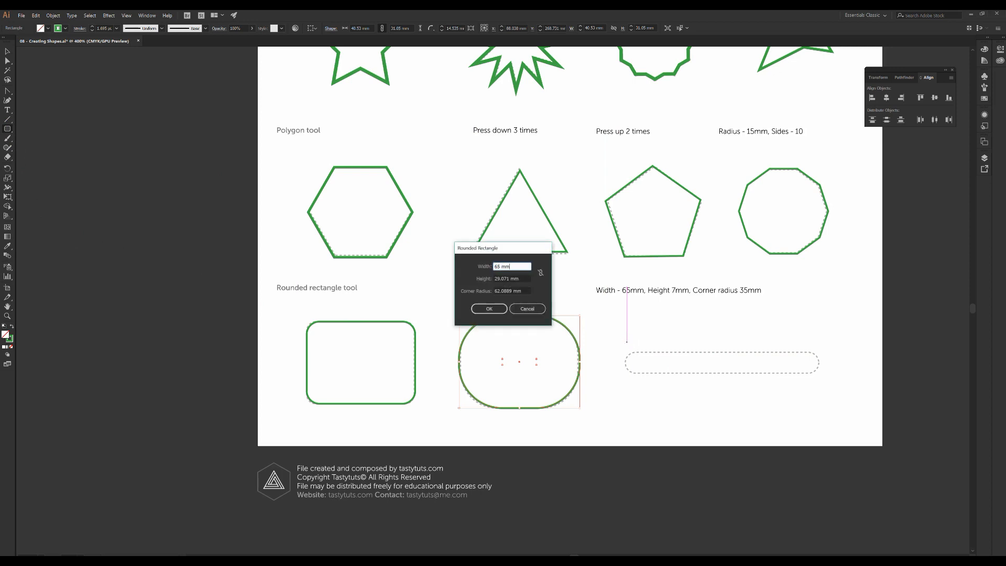
key(Tab)
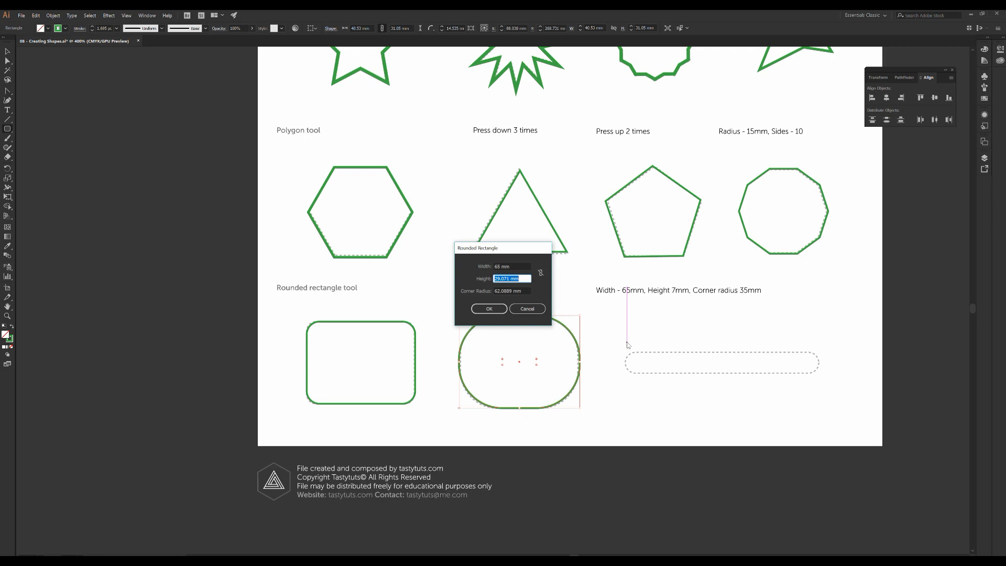
key(Tab)
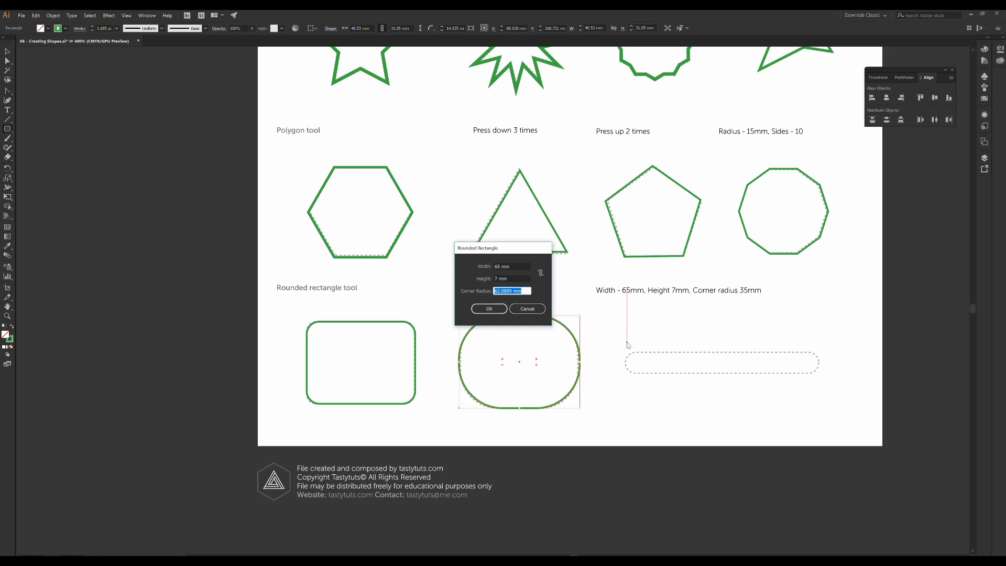
text(3)
key(Return)
Step: Move the long rounded rectangle down onto its dashed template and deselect it
key(v)
drag(692, 343, 692, 353)
click(791, 336)
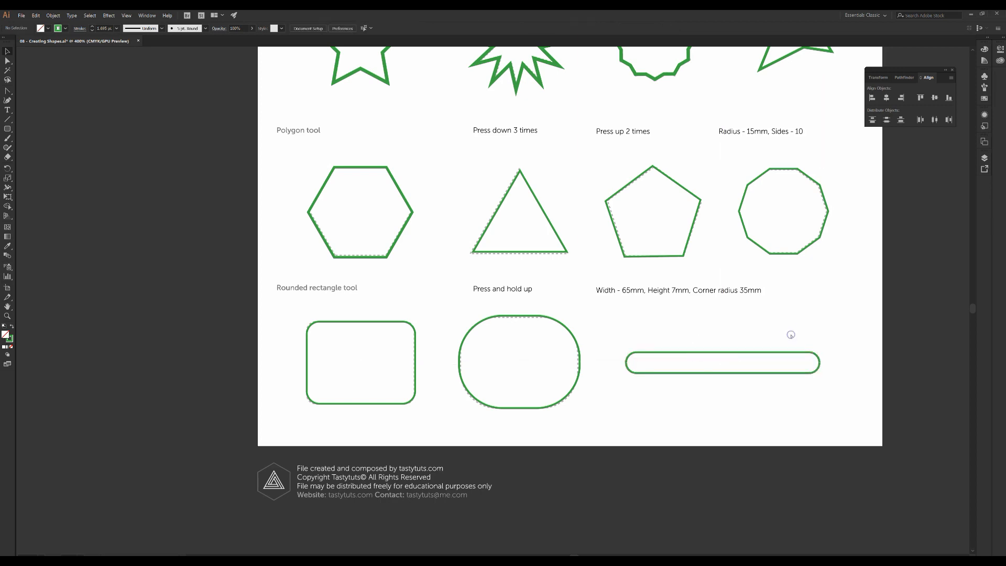
key(ctrl+0)
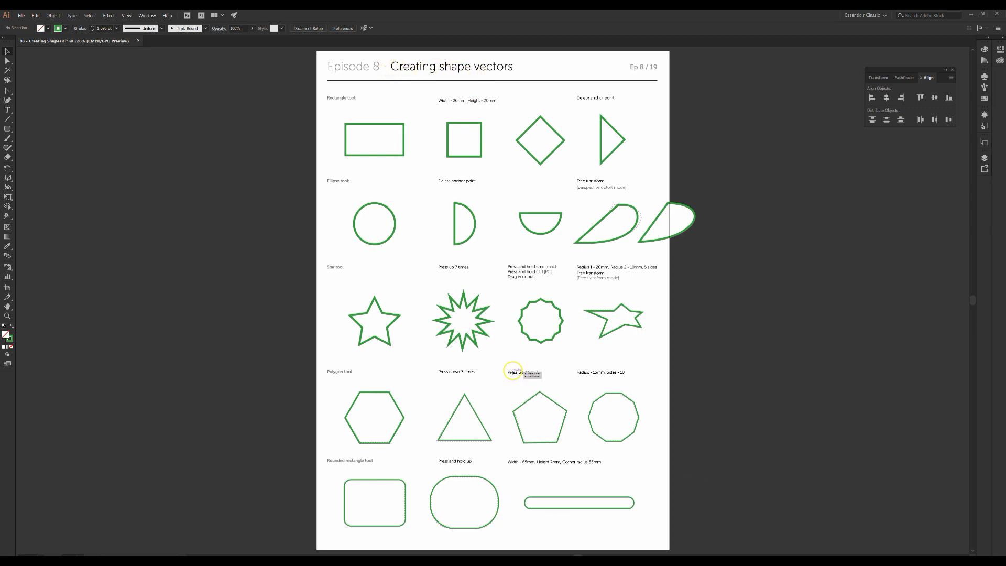
click(22, 16)
click(135, 148)
click(22, 20)
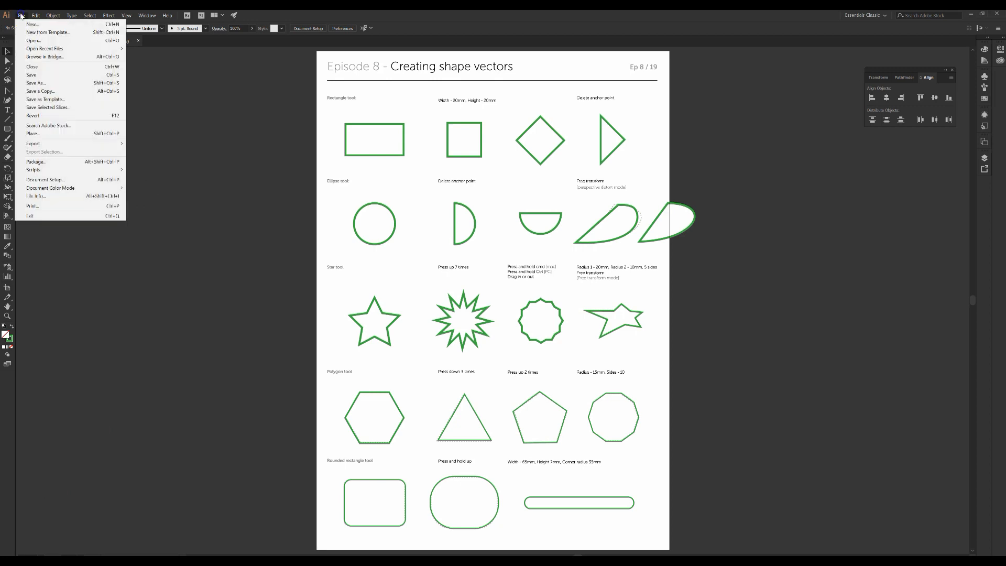
click(261, 209)
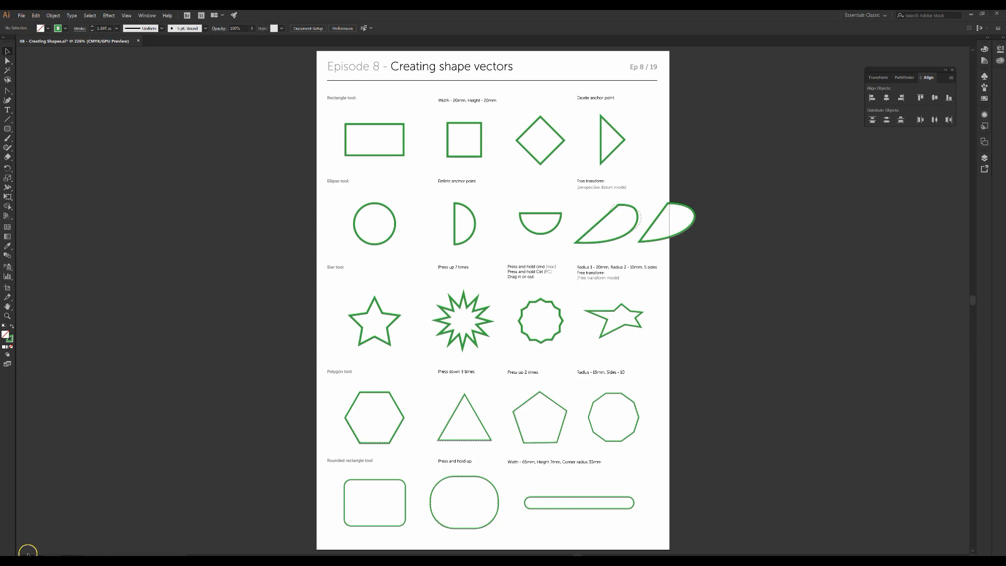